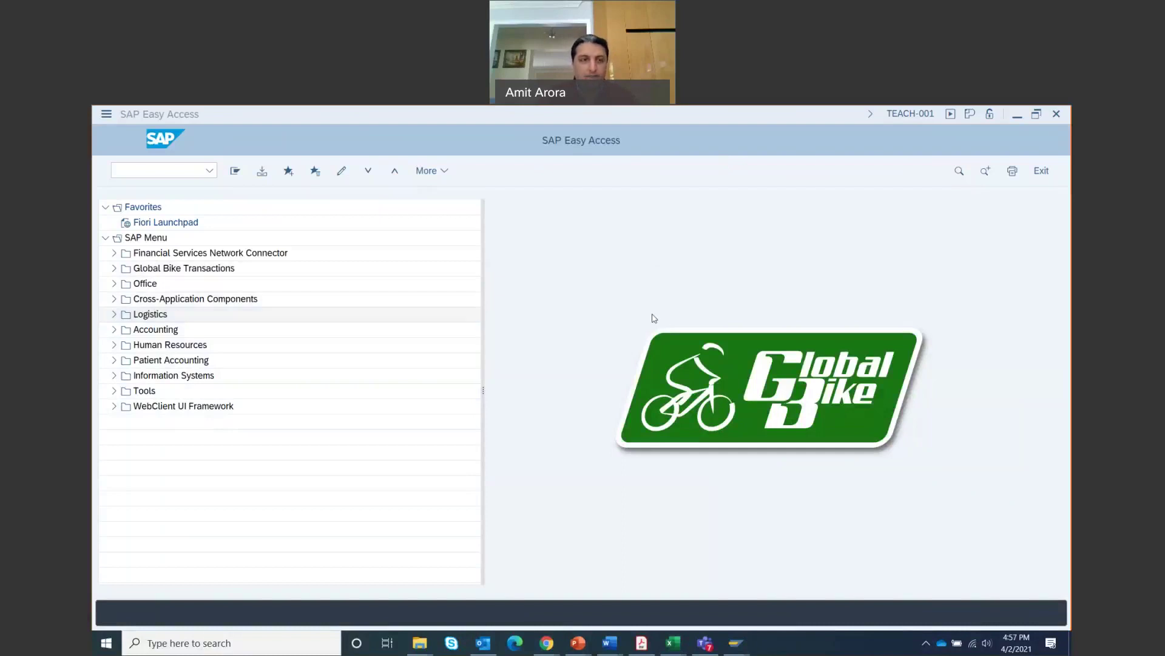
# Start a Trading Goods material via Logistics > Materials Management > Material Master > Create (Special).
pyautogui.click(114, 315)
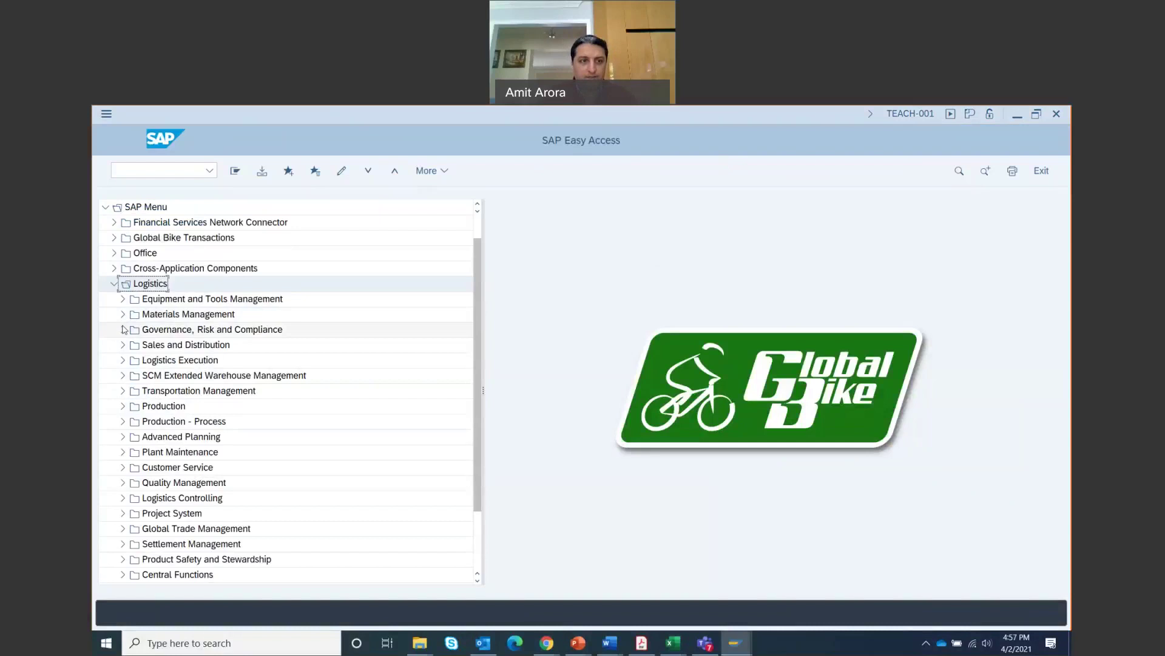
pyautogui.click(123, 315)
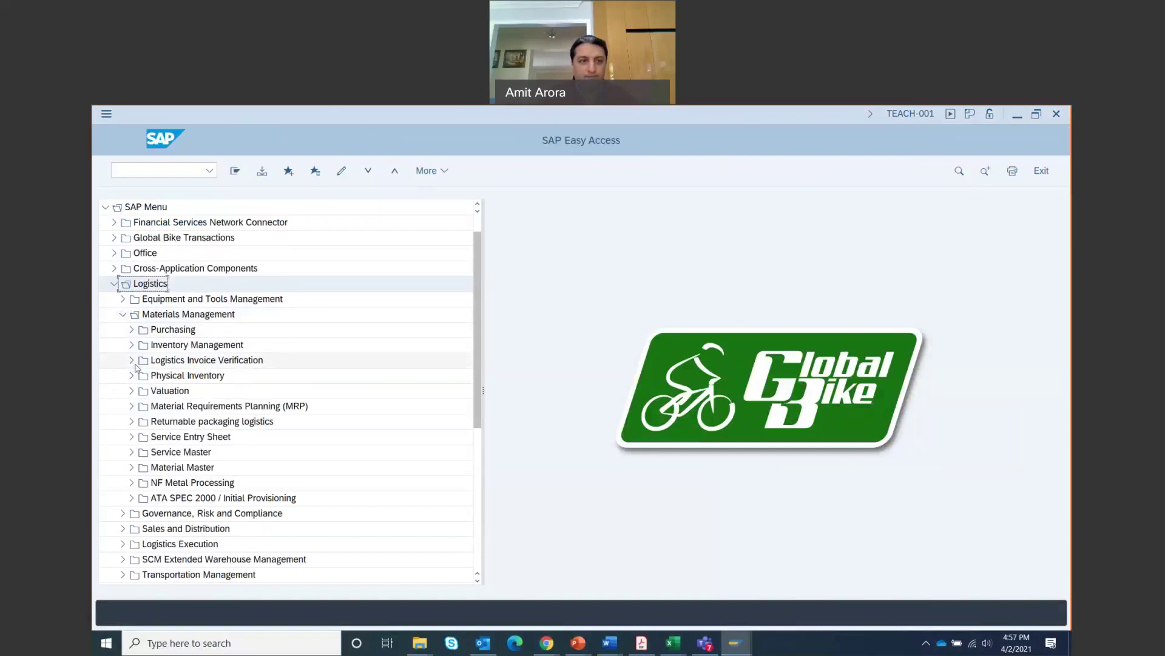
pyautogui.click(131, 467)
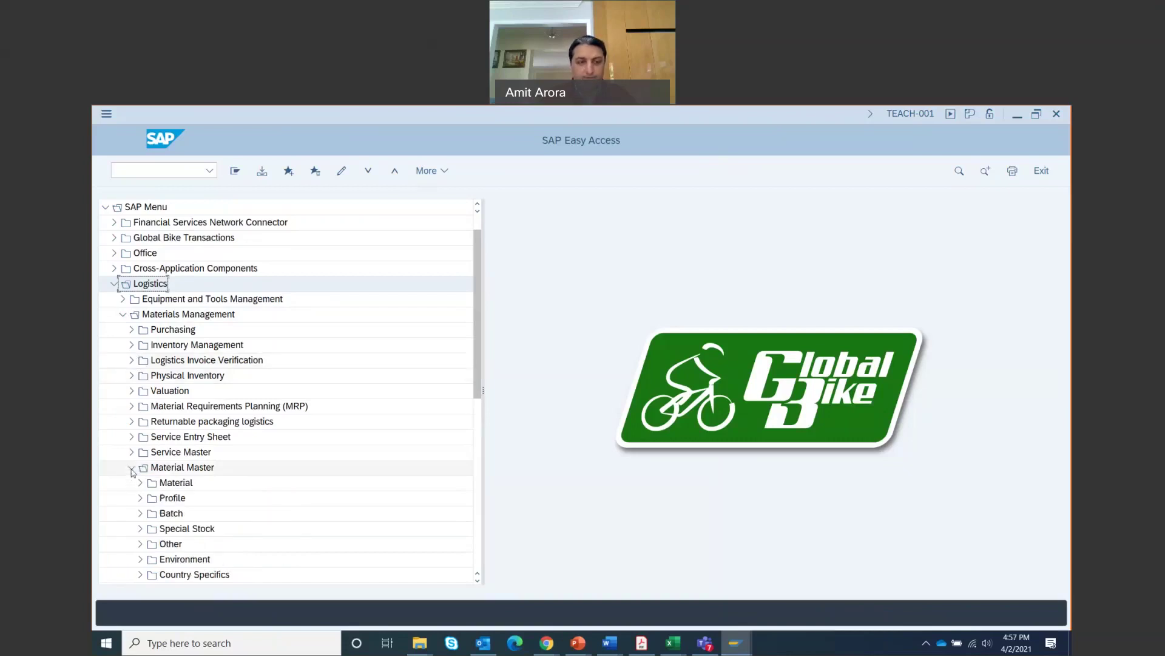
pyautogui.click(140, 482)
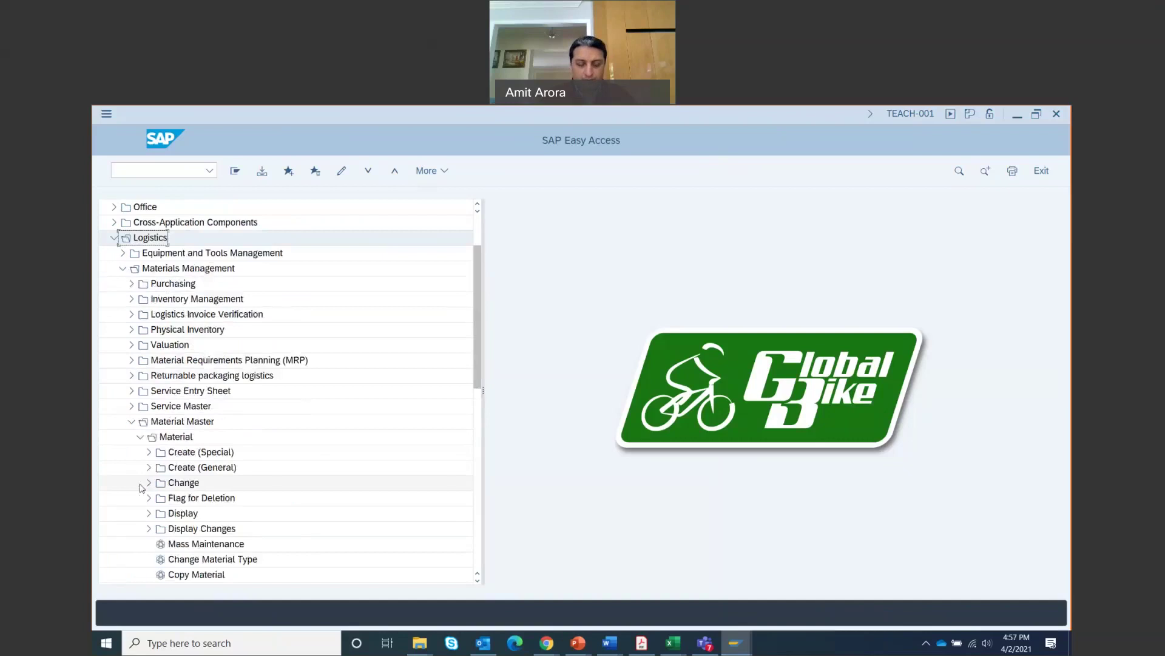
pyautogui.click(148, 452)
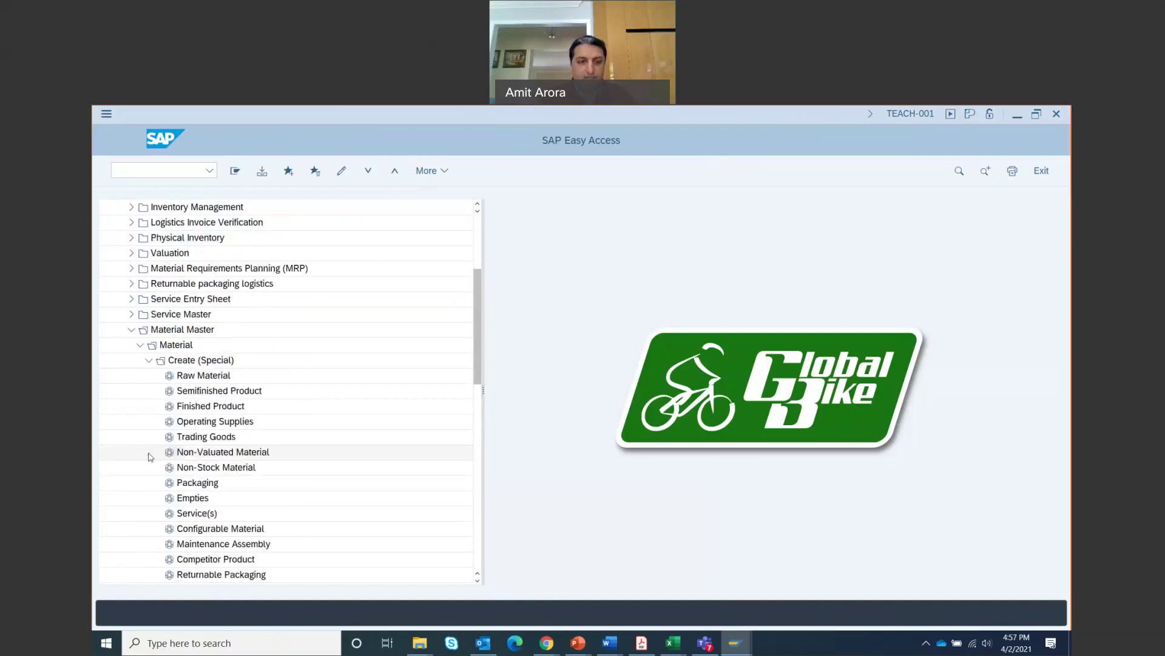
pyautogui.doubleClick(194, 437)
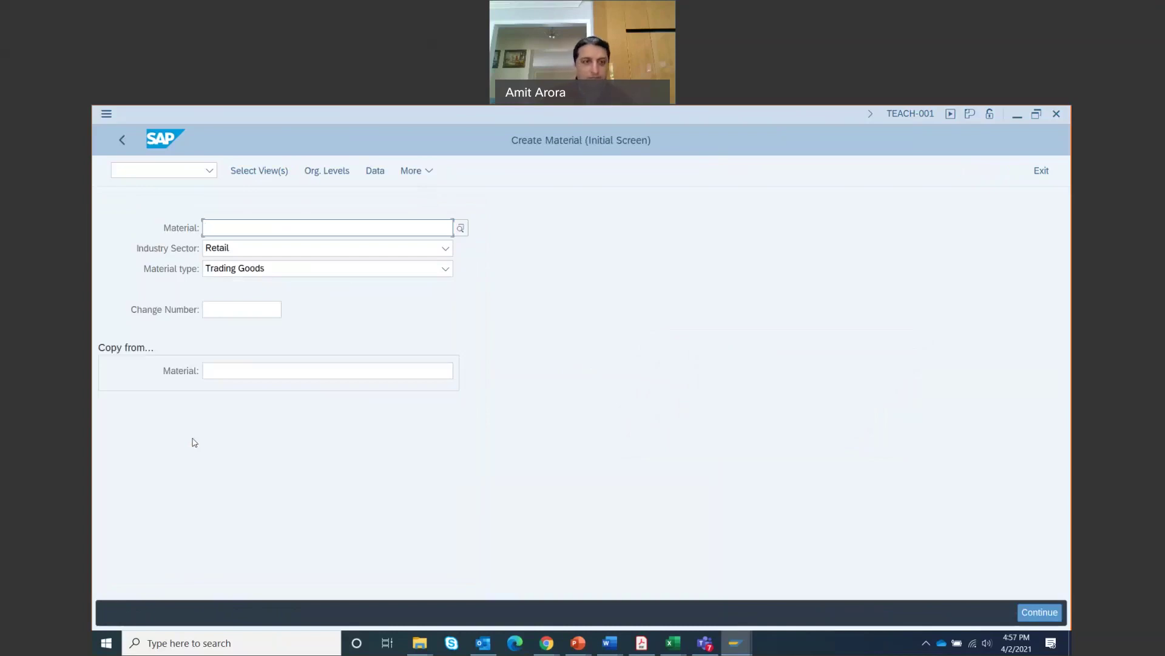
# Enter material number CHLK1001, keep industry sector Retail, and continue to view selection.
pyautogui.click(211, 227)
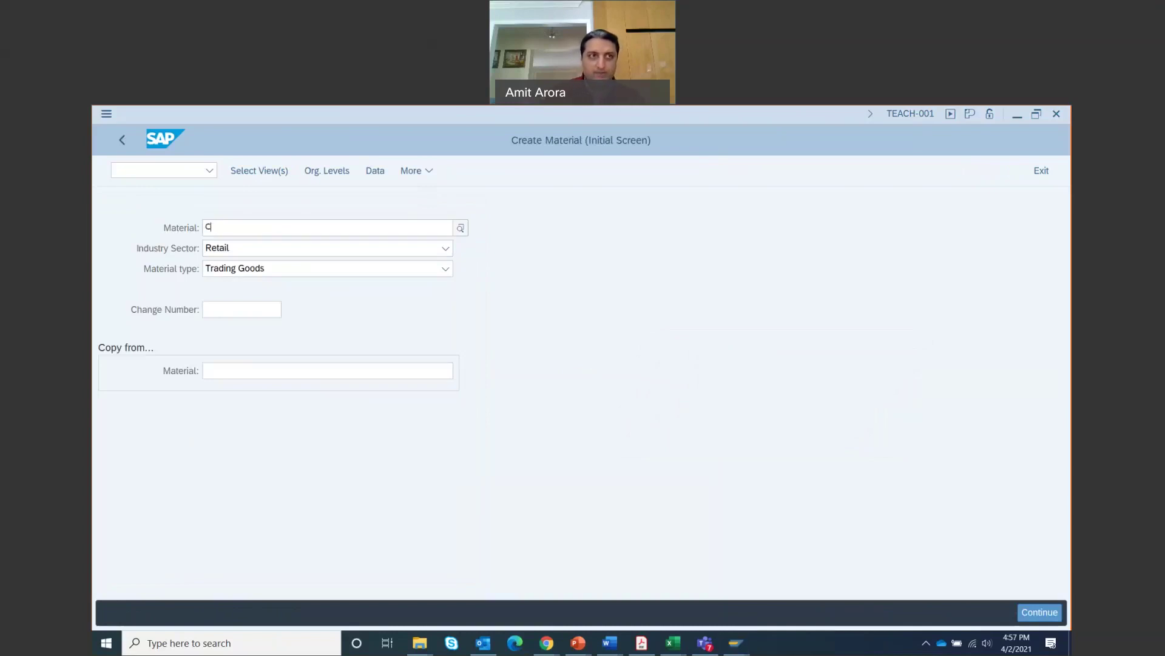
pyautogui.write('CH')
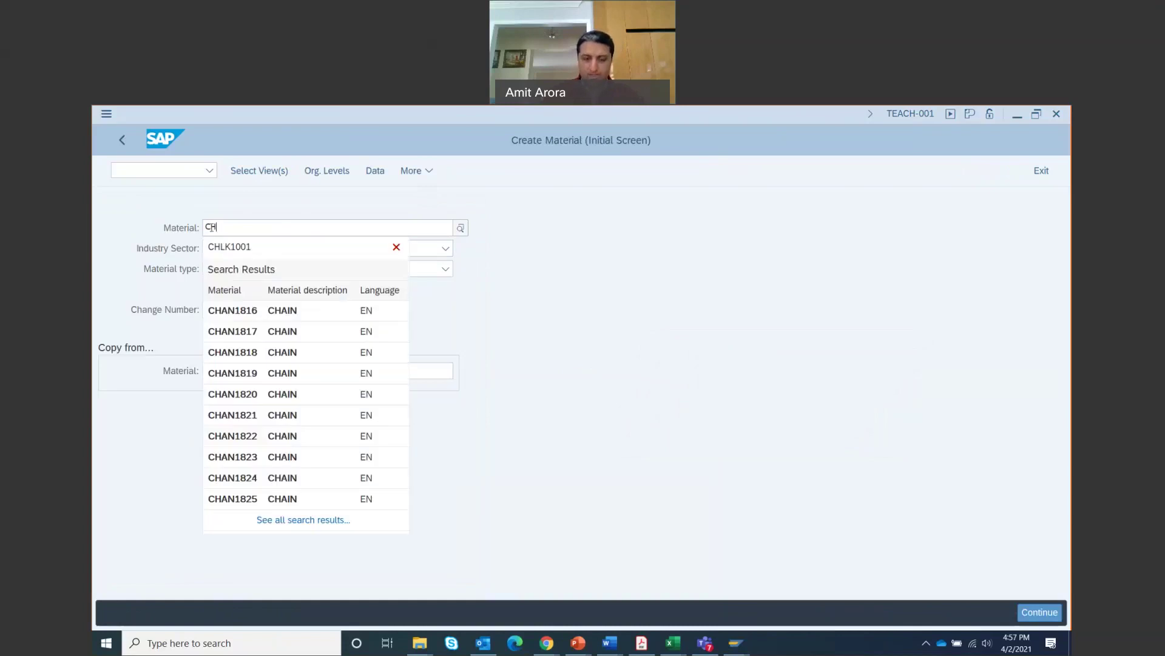
pyautogui.write('L')
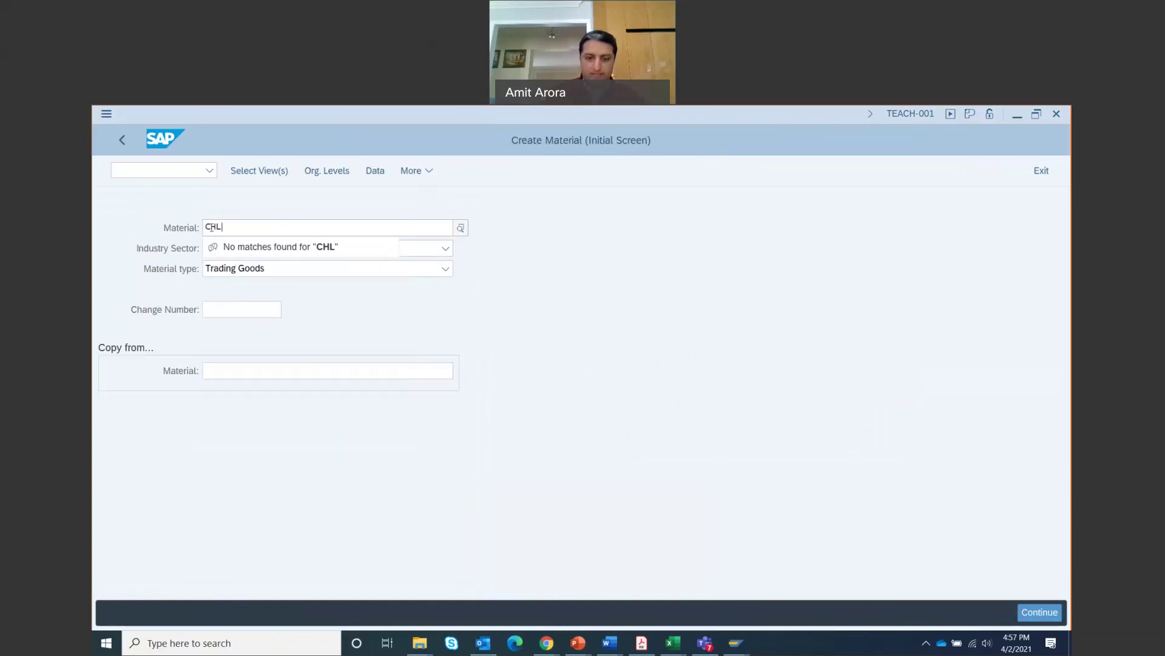
pyautogui.write('K1')
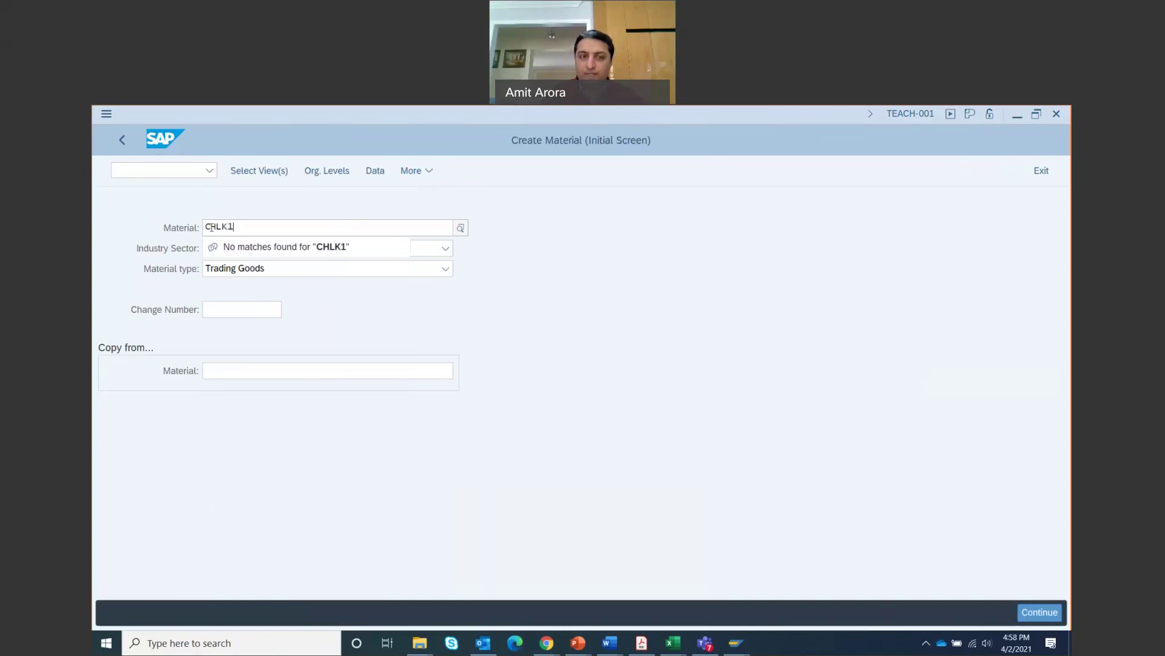
pyautogui.write('001')
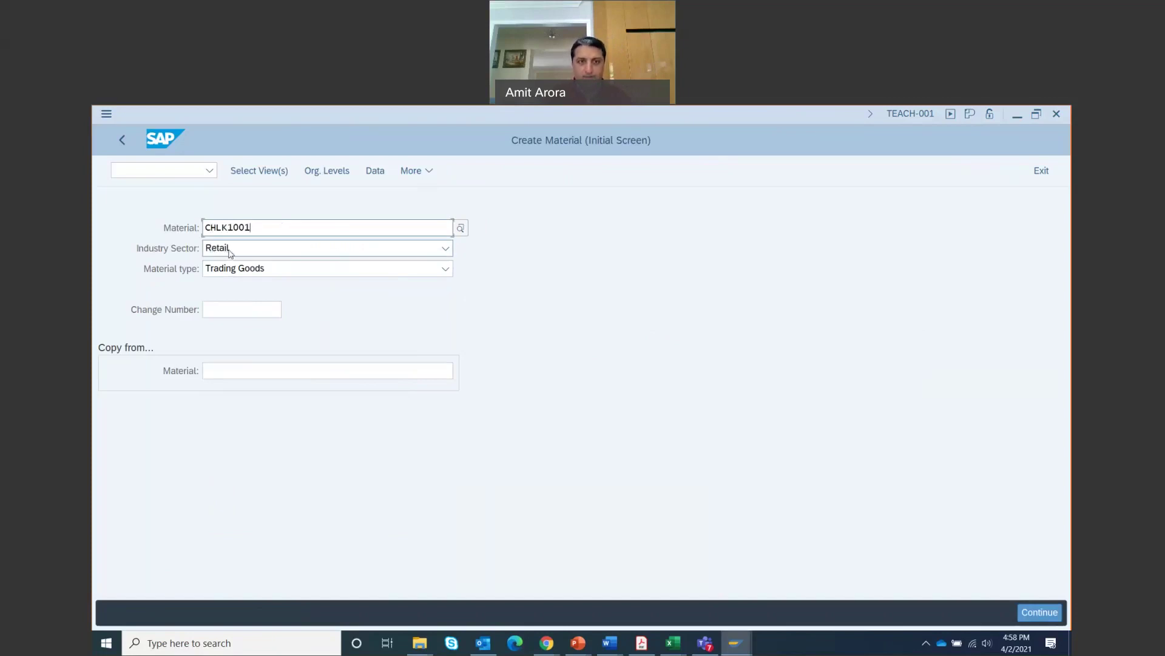
pyautogui.click(232, 252)
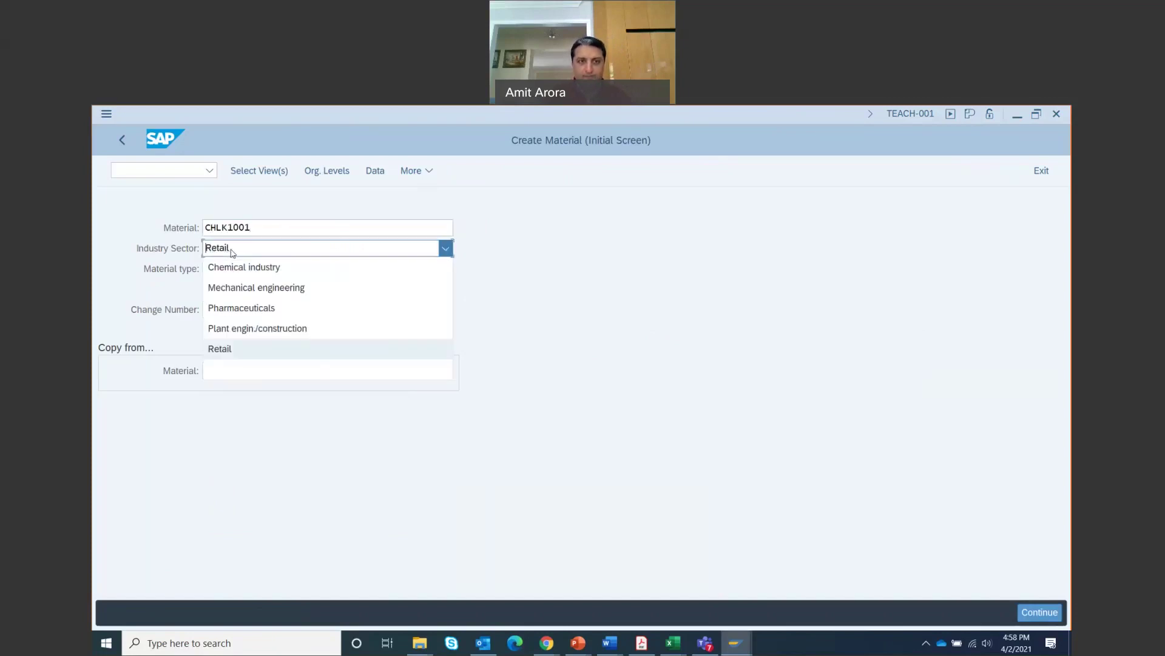
pyautogui.click(249, 350)
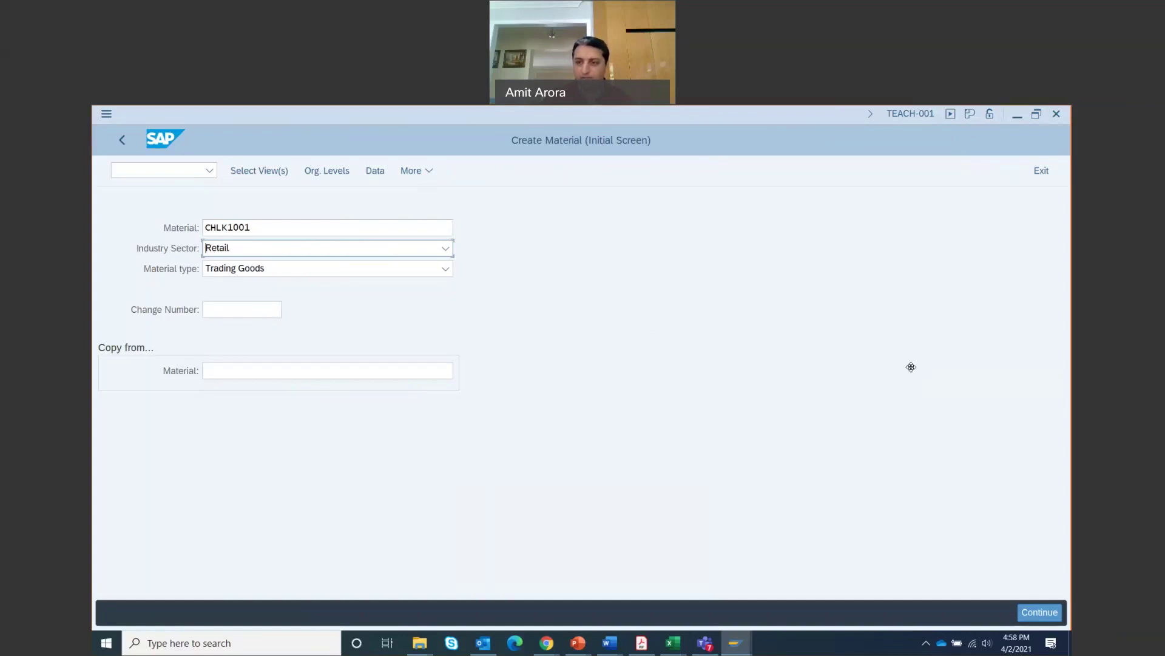
pyautogui.click(1039, 612)
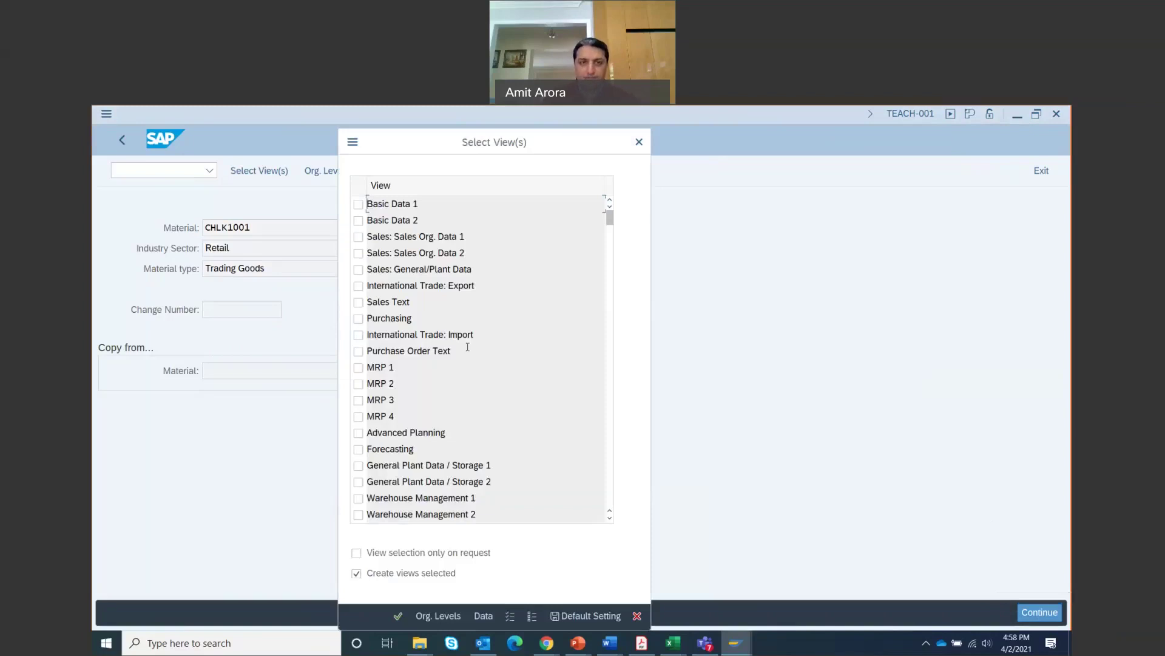
# Tick the Basic Data 1, Sales Org. Data 1 and 2, and Sales: General/Plant Data views.
pyautogui.click(358, 204)
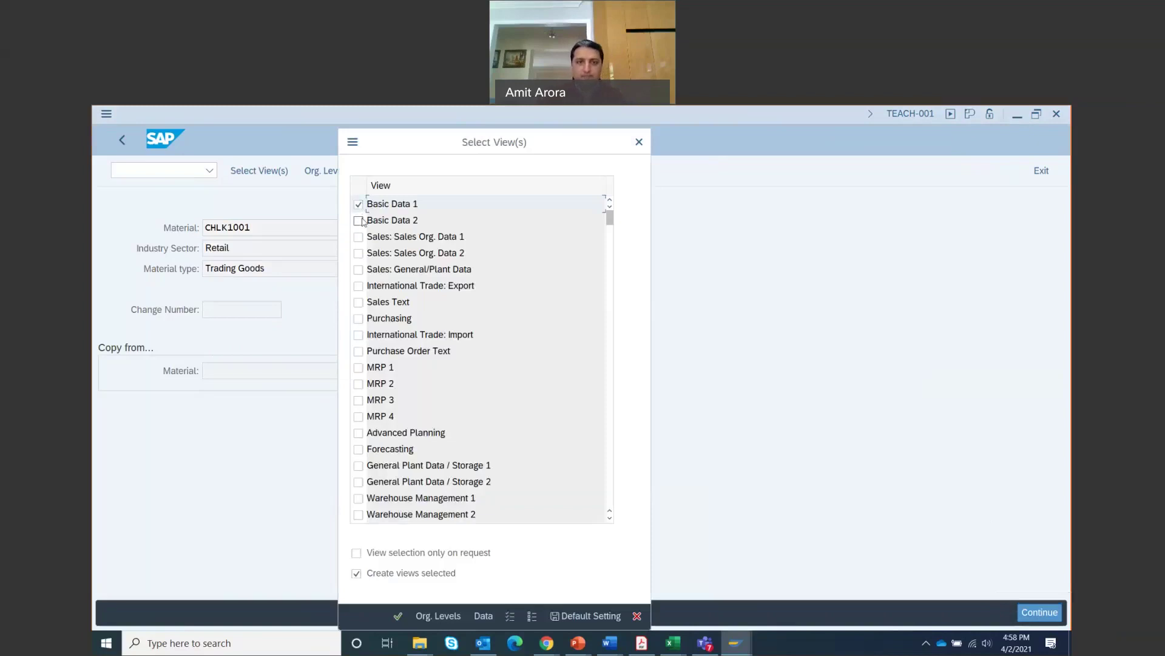
pyautogui.click(358, 237)
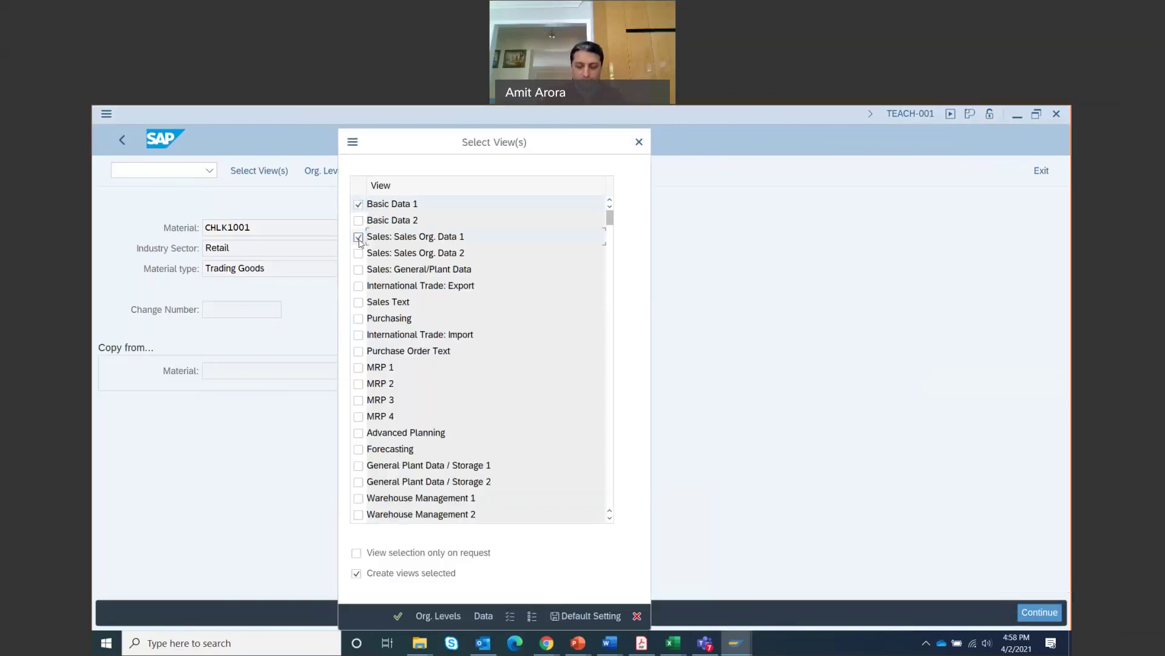
pyautogui.click(358, 254)
pyautogui.click(358, 270)
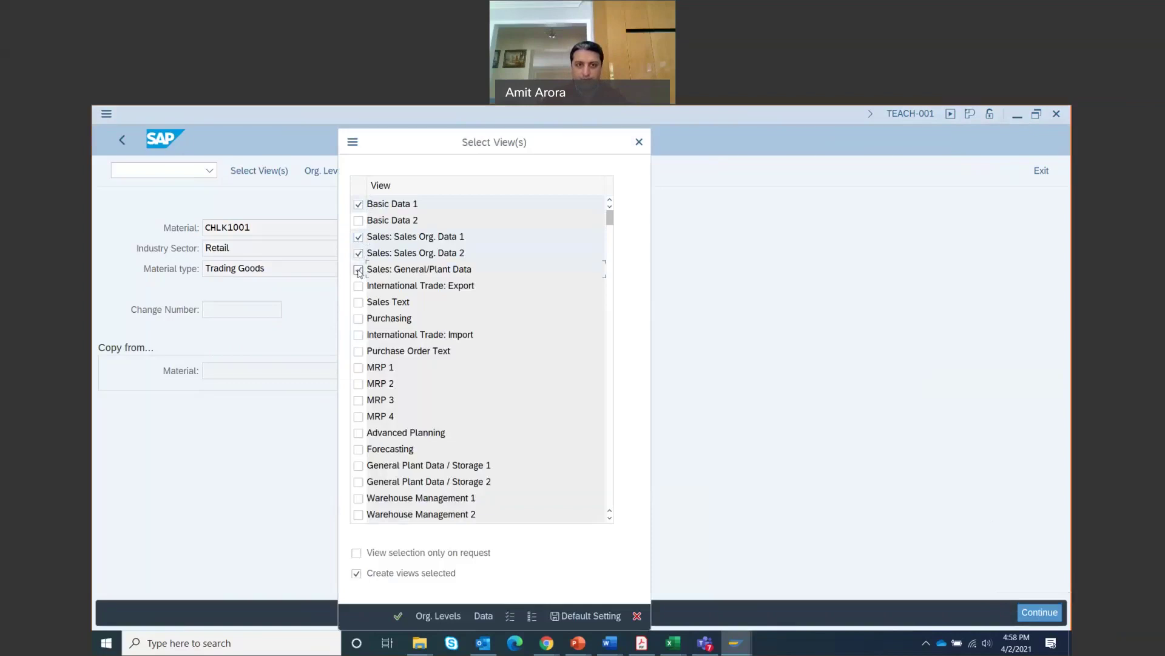
# Add the Purchasing, MRP 1–3, General Plant Data / Storage 1 and Accounting 1 views, then confirm.
pyautogui.click(359, 319)
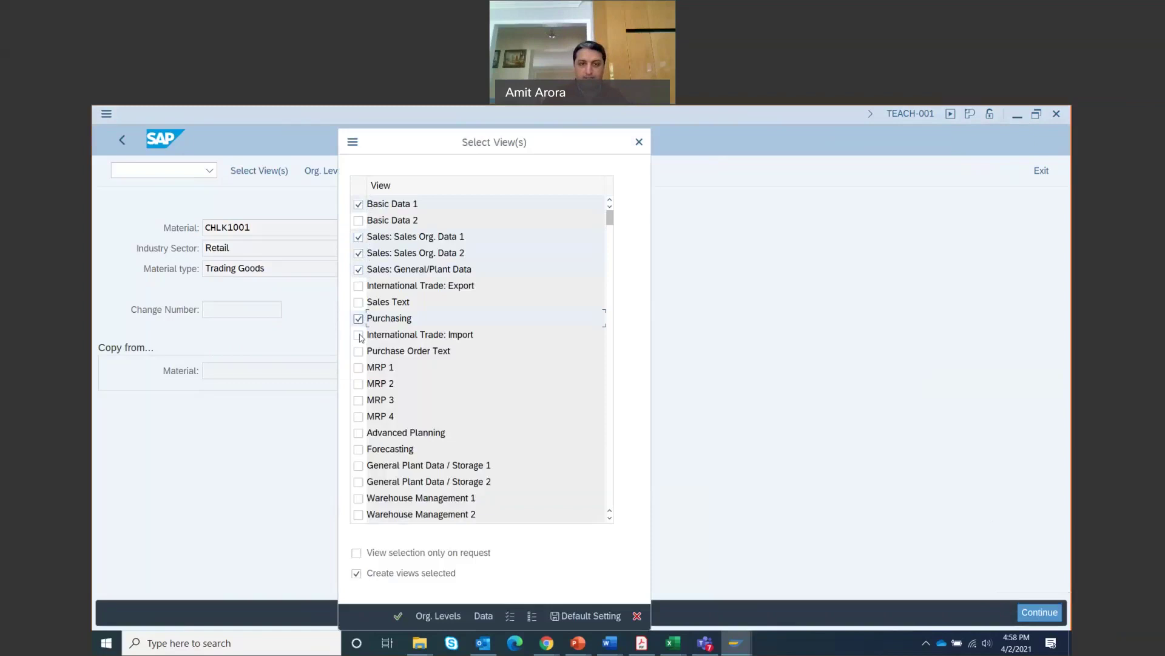
pyautogui.click(358, 367)
pyautogui.click(358, 384)
pyautogui.click(358, 400)
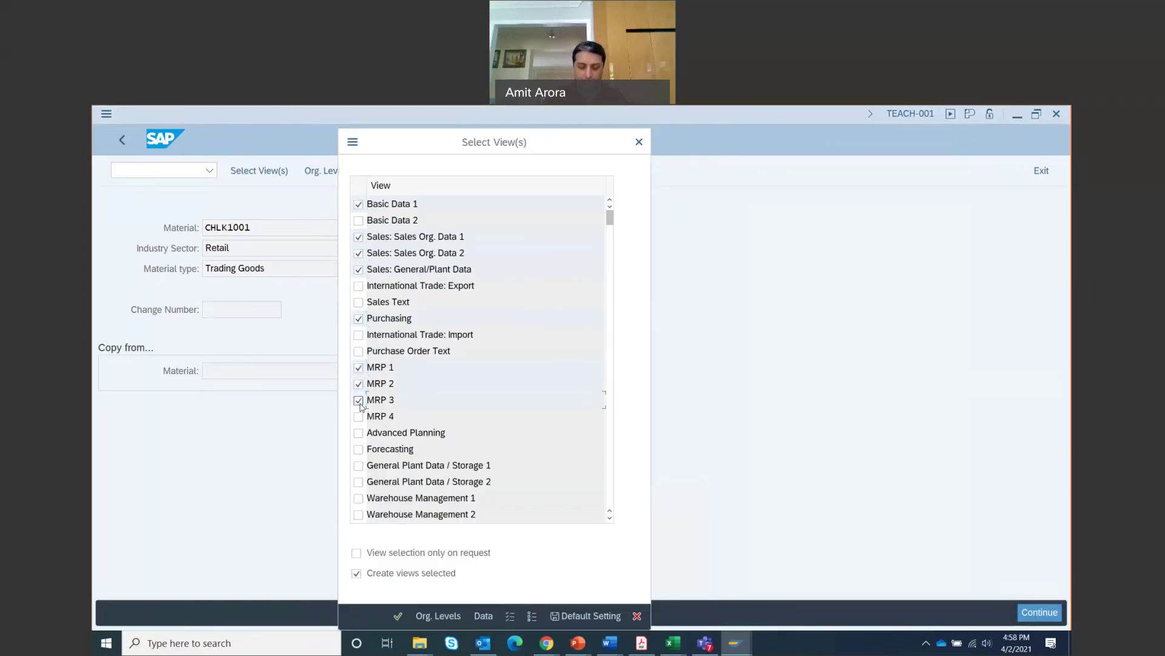
pyautogui.click(359, 466)
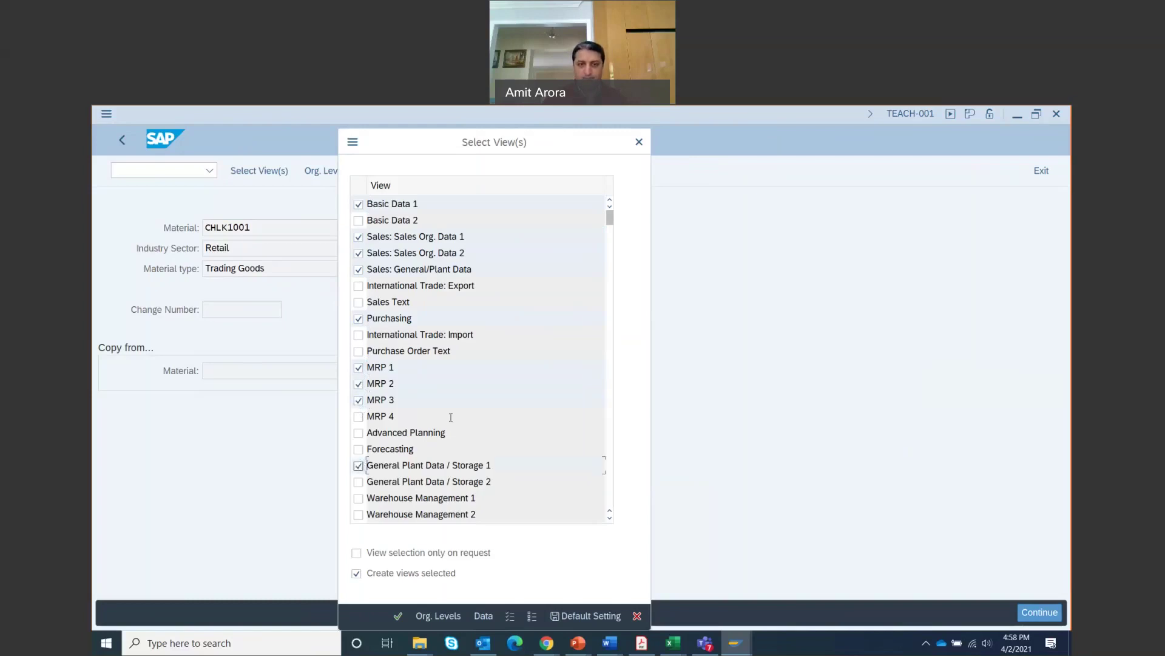
pyautogui.scroll(-1, 466, 405)
pyautogui.scroll(-1, 466, 404)
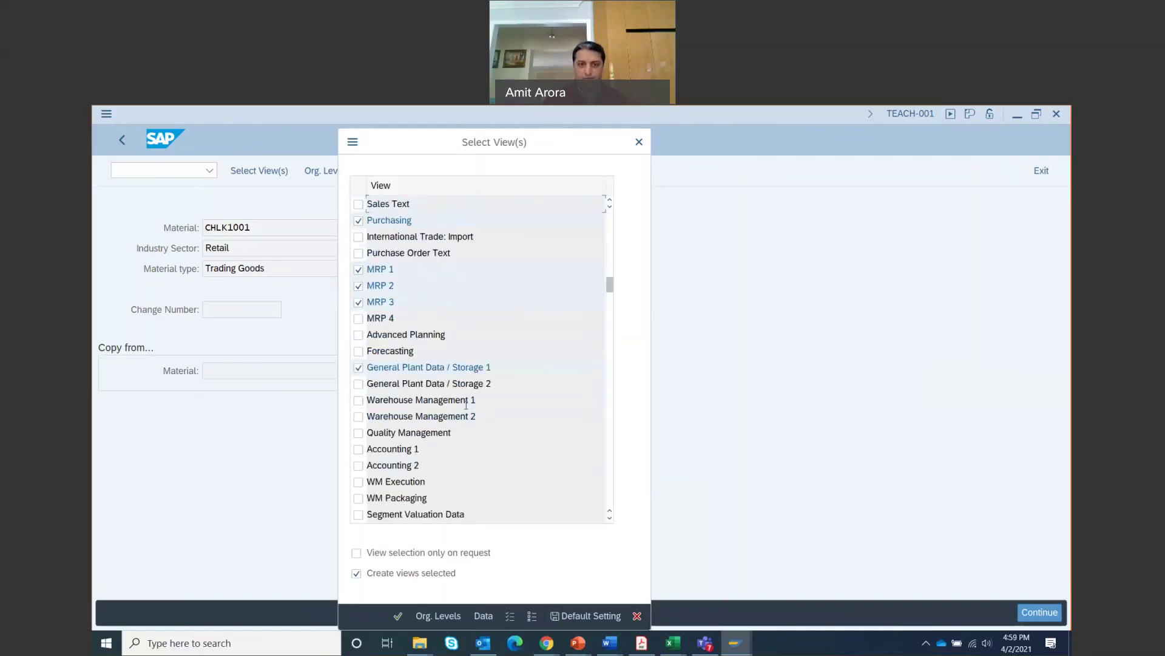
pyautogui.click(358, 449)
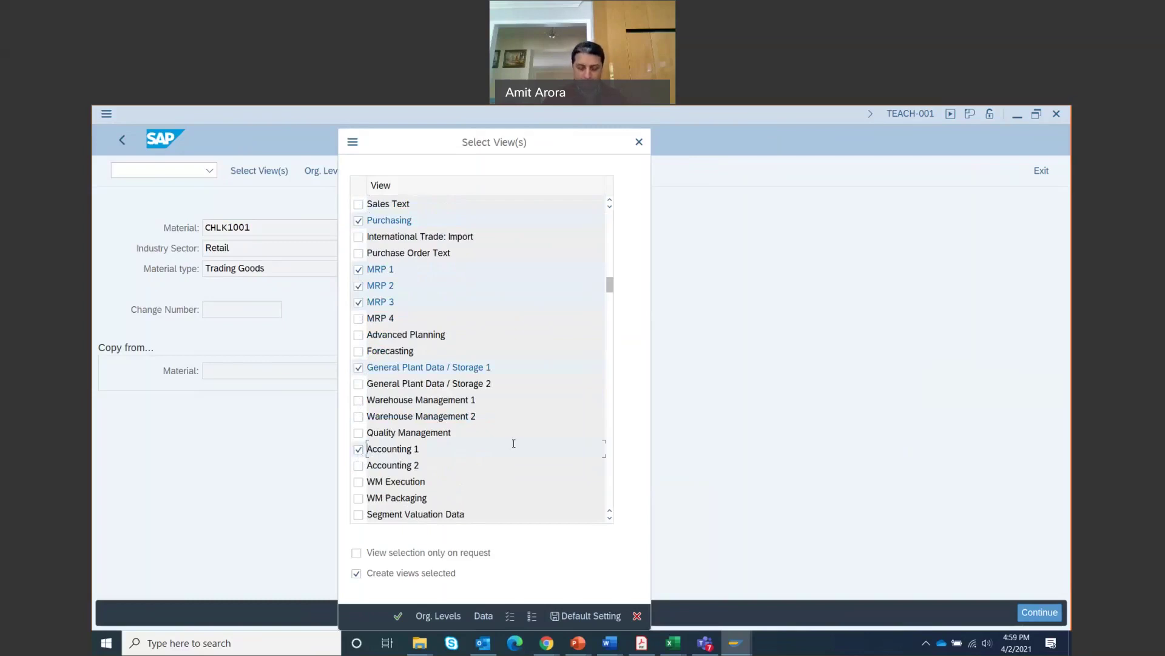
pyautogui.click(357, 575)
pyautogui.click(357, 575)
pyautogui.click(399, 617)
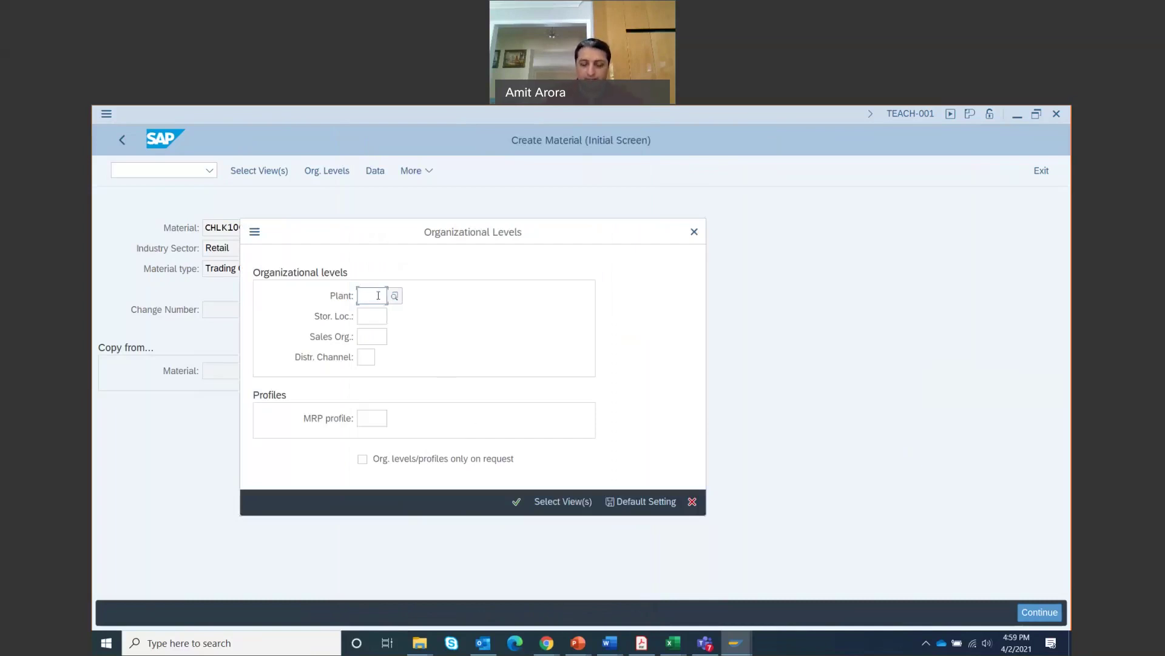
# Set plant MI00 and storage location TG00 as organizational levels.
pyautogui.write('MI00')
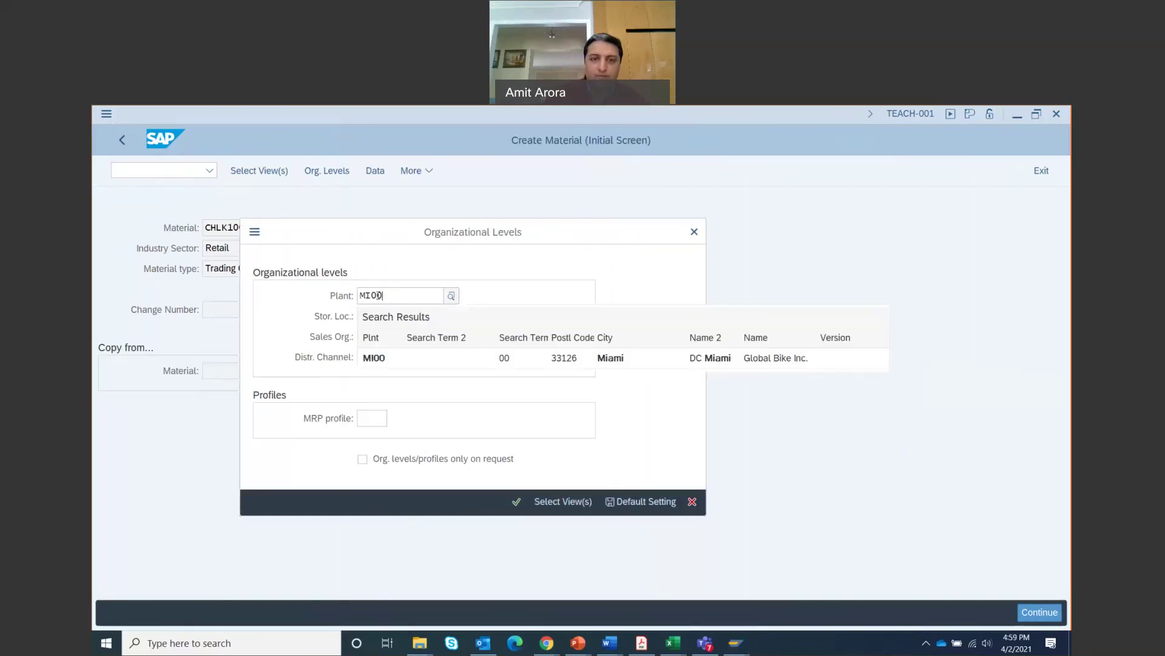
pyautogui.click(361, 357)
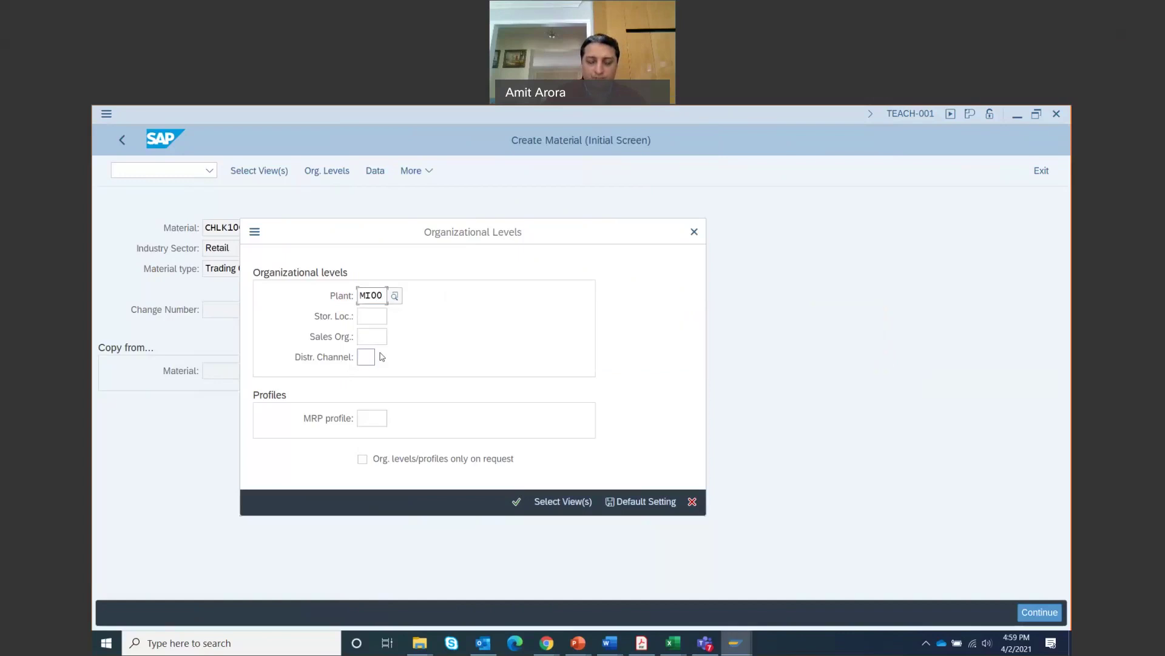
pyautogui.click(371, 315)
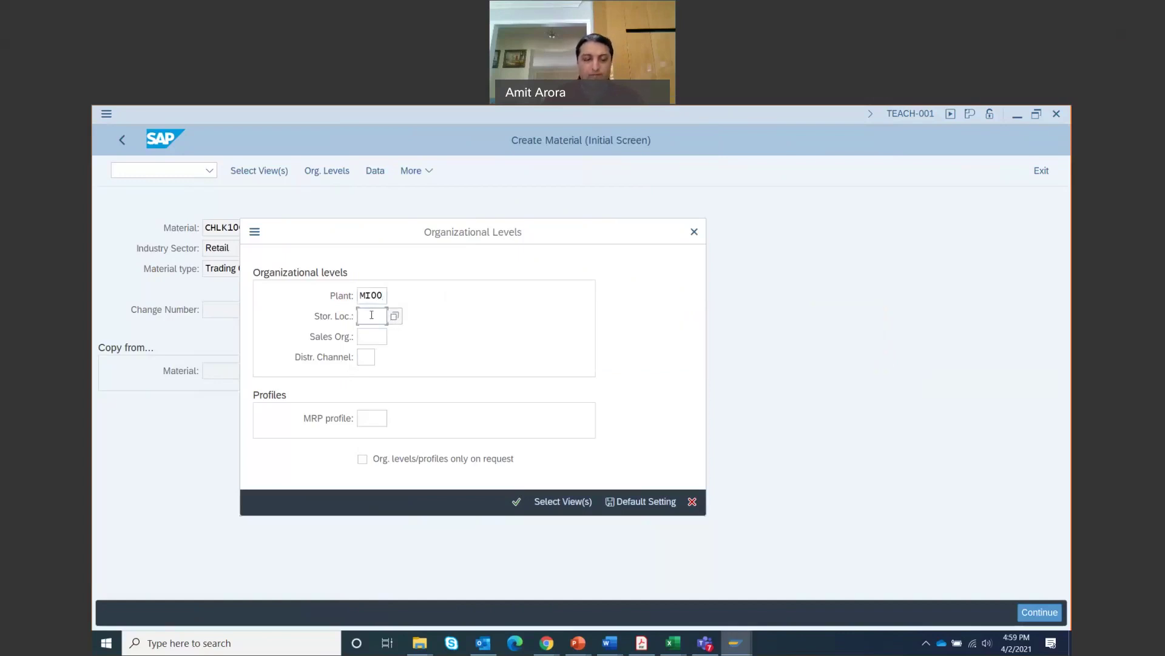
pyautogui.write('TG')
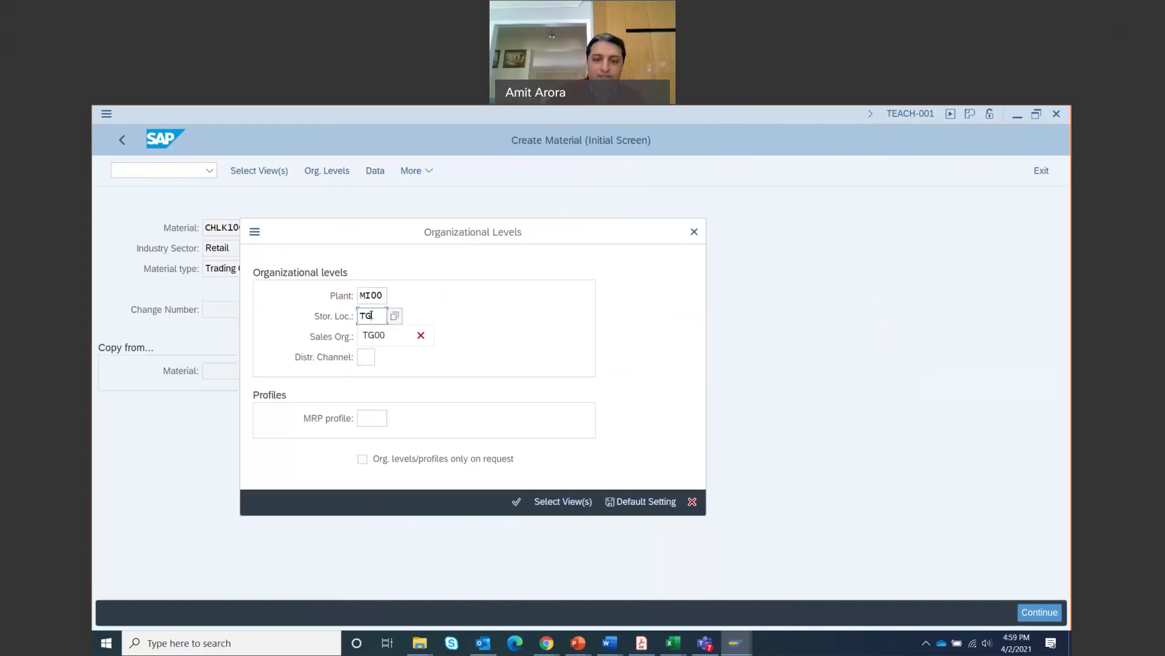
pyautogui.click(368, 337)
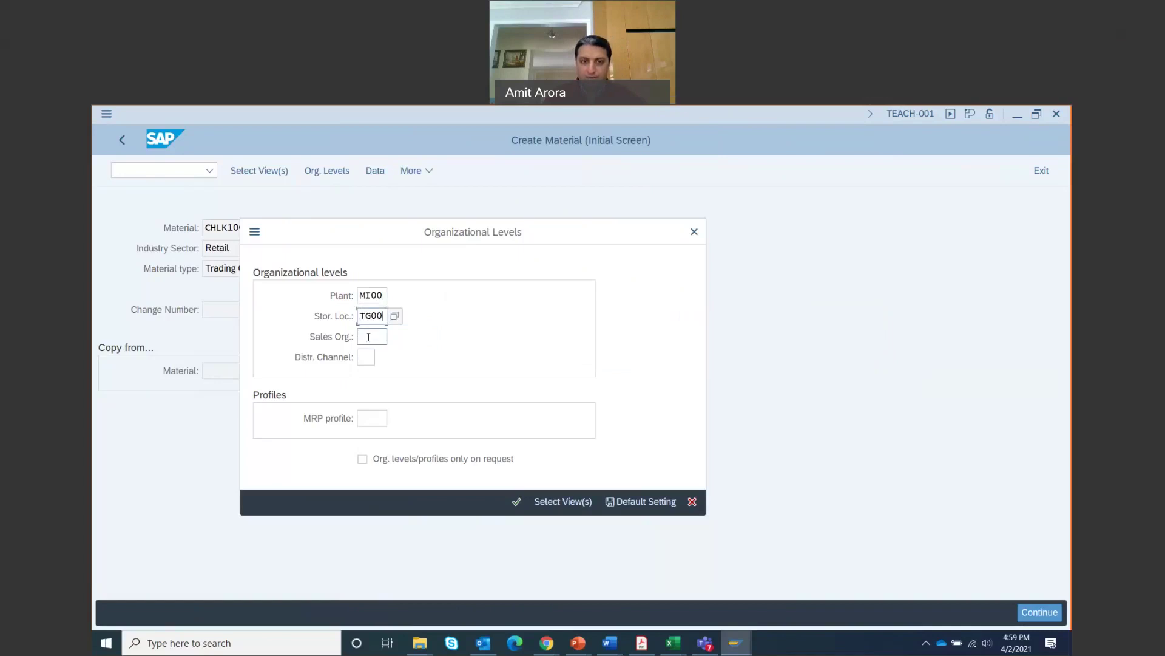
# Set sales org UE00 with distribution channel WH (US East wholesale) and confirm the levels.
pyautogui.click(368, 337)
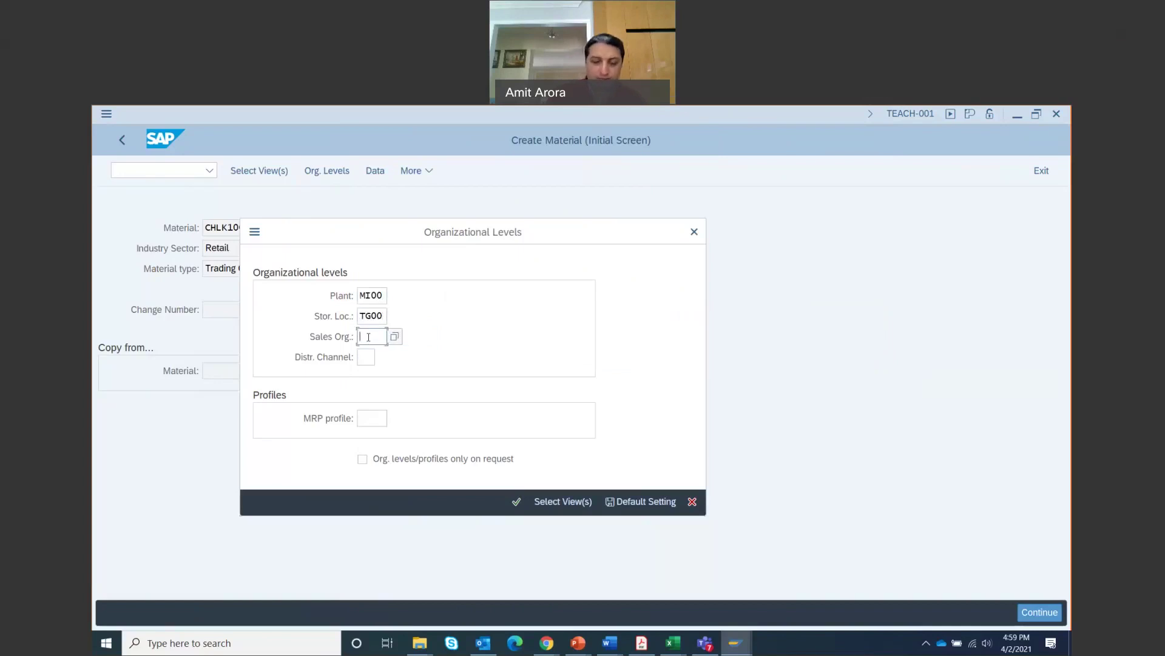
pyautogui.write('UE')
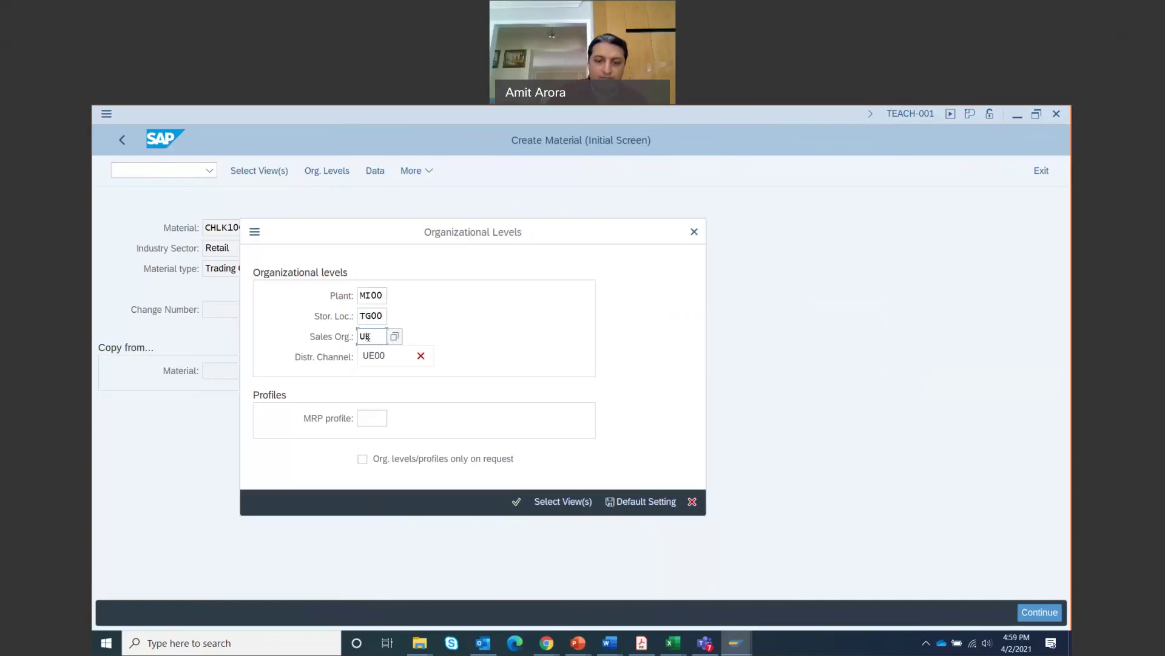
pyautogui.write('00')
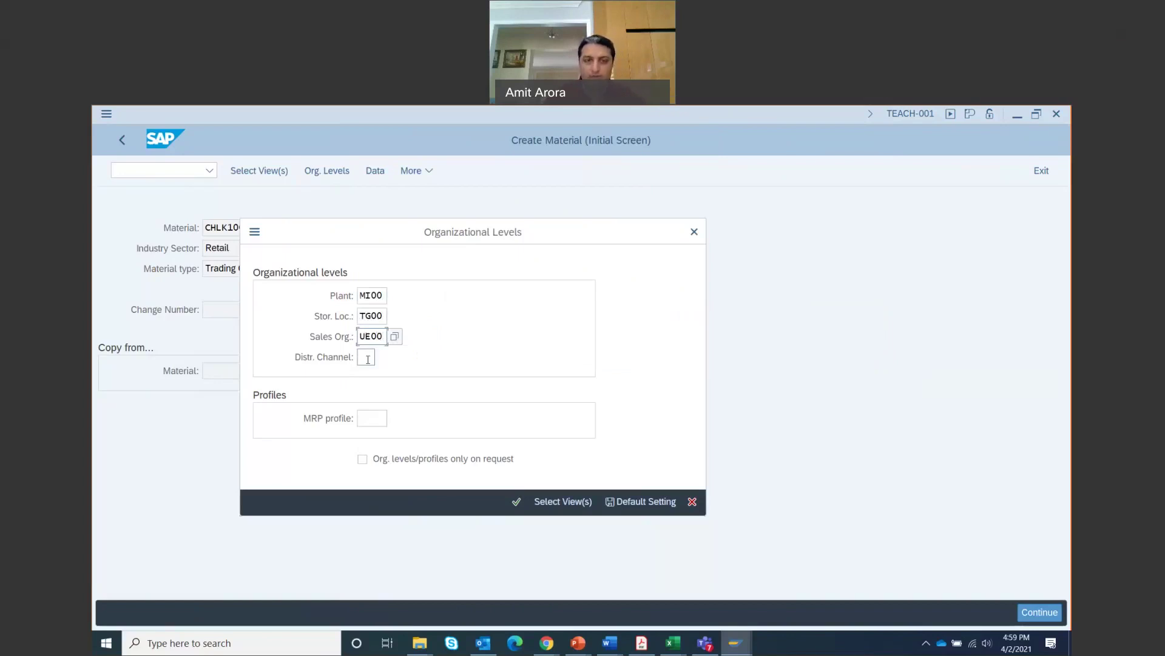
pyautogui.click(368, 359)
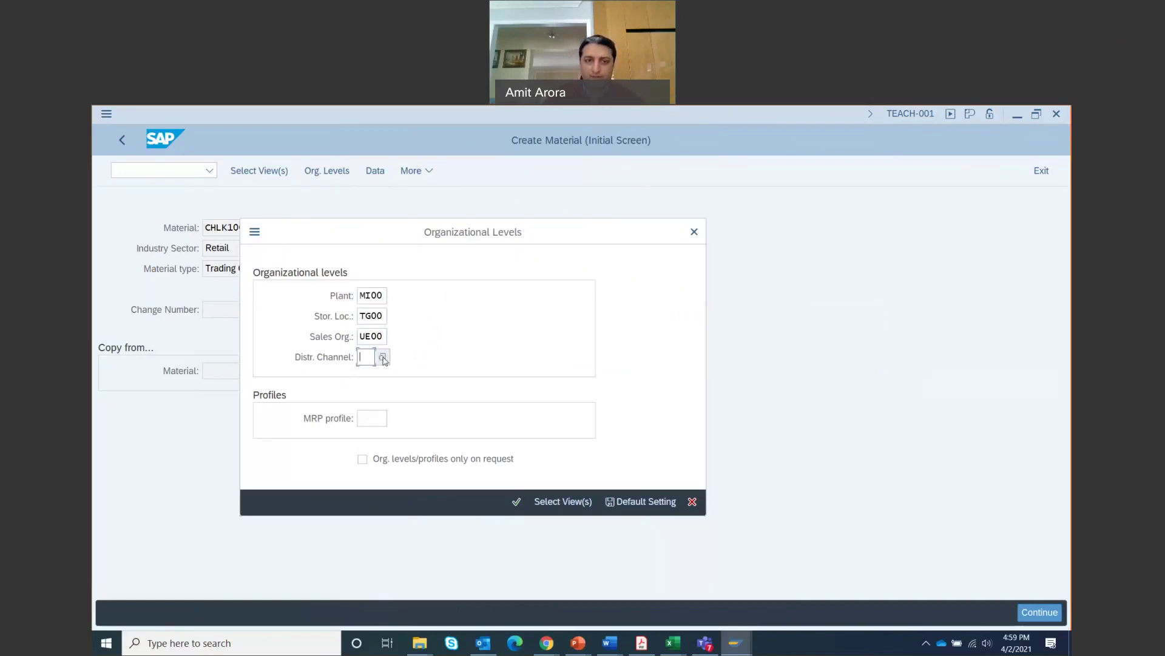
pyautogui.click(383, 358)
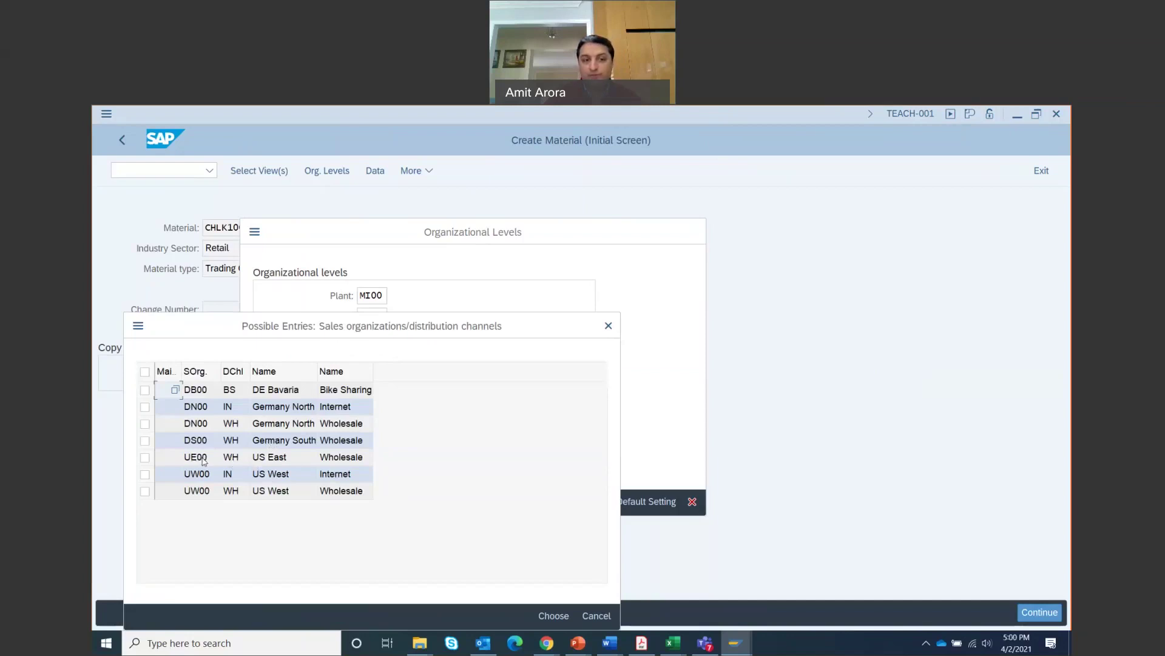
pyautogui.doubleClick(206, 458)
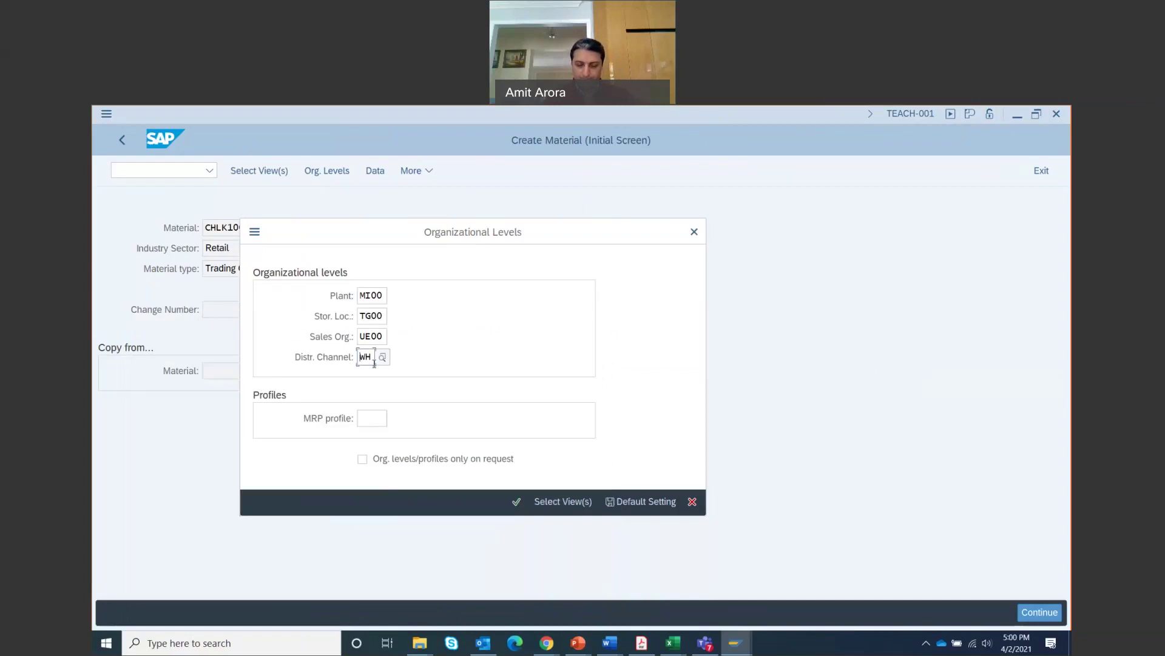
pyautogui.click(517, 502)
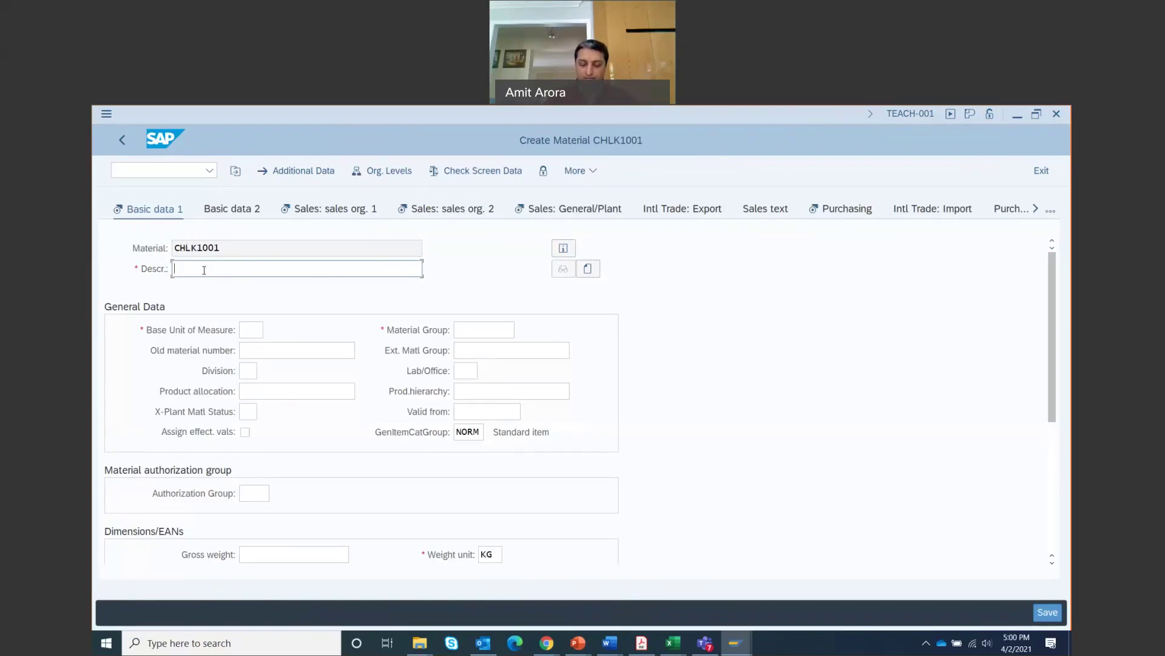
# Enter 'Chain Lock 001' in the Descr. field on Basic data 1.
pyautogui.write('C')
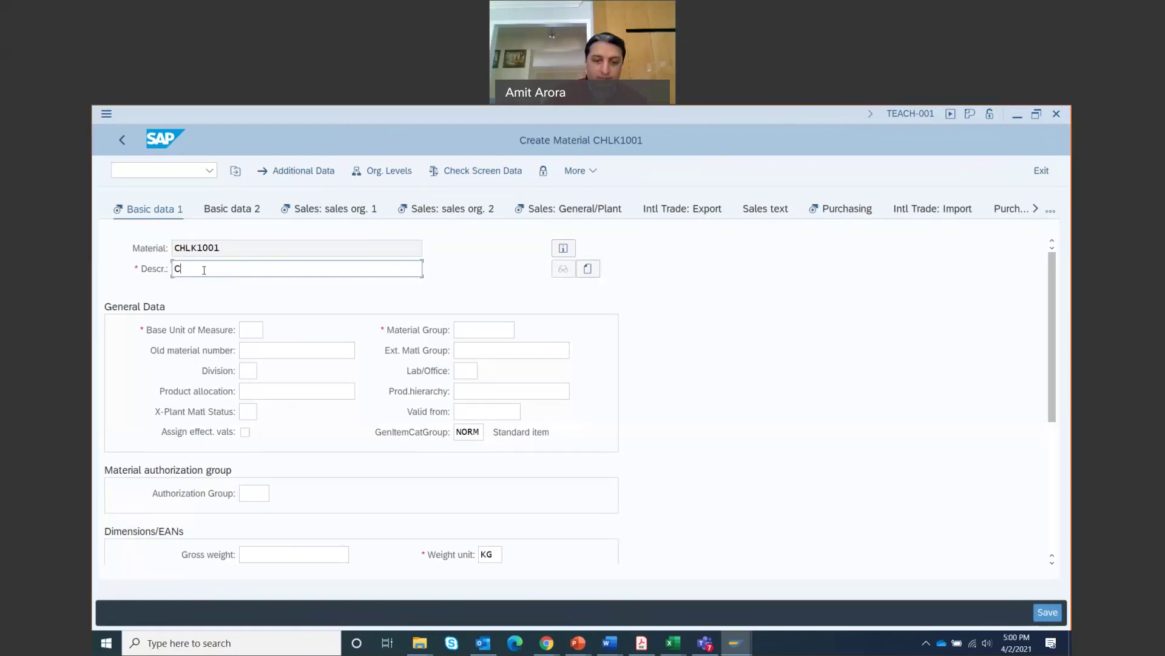
pyautogui.write('hain Lock ')
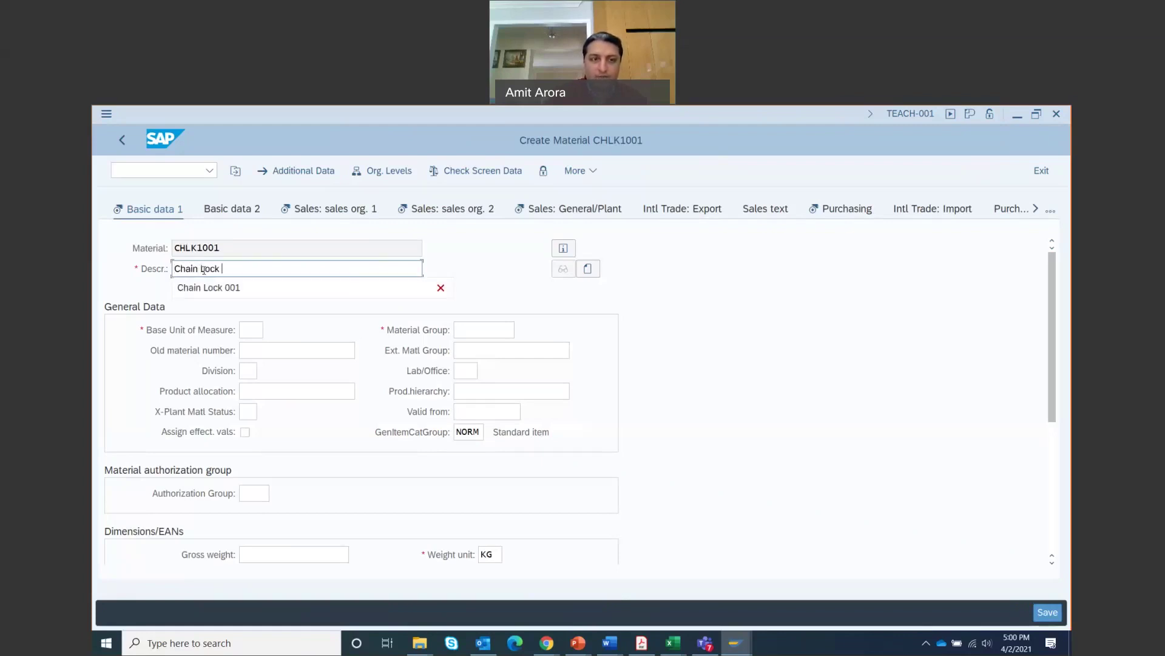
pyautogui.write('001')
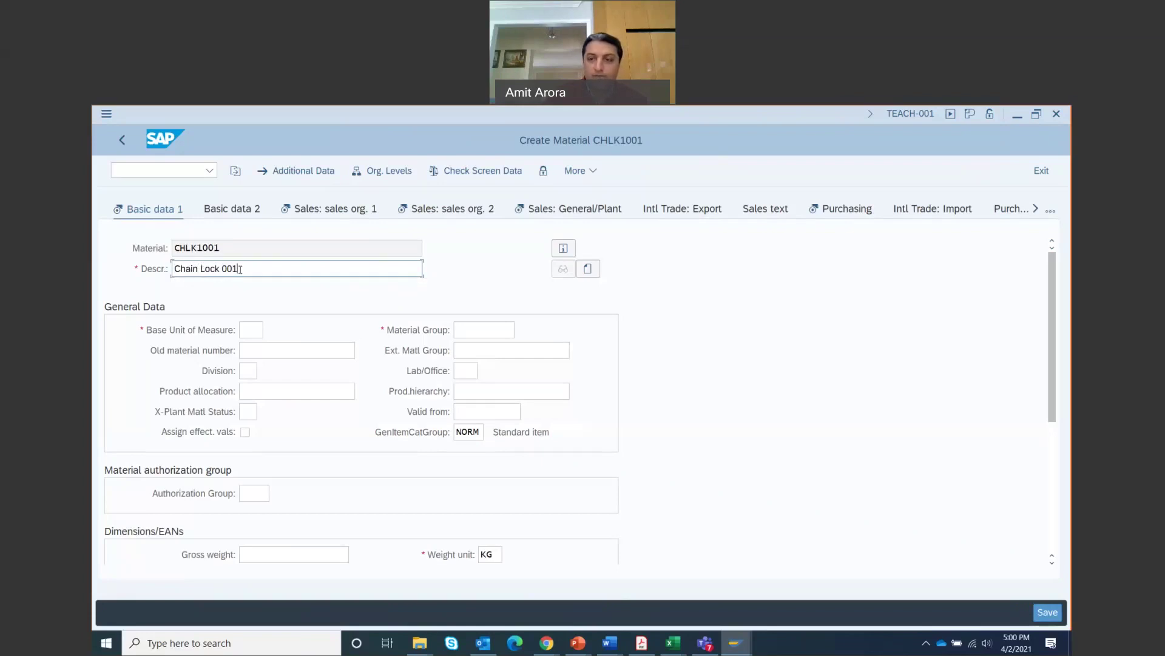
pyautogui.moveTo(239, 269); pyautogui.dragTo(222, 269)
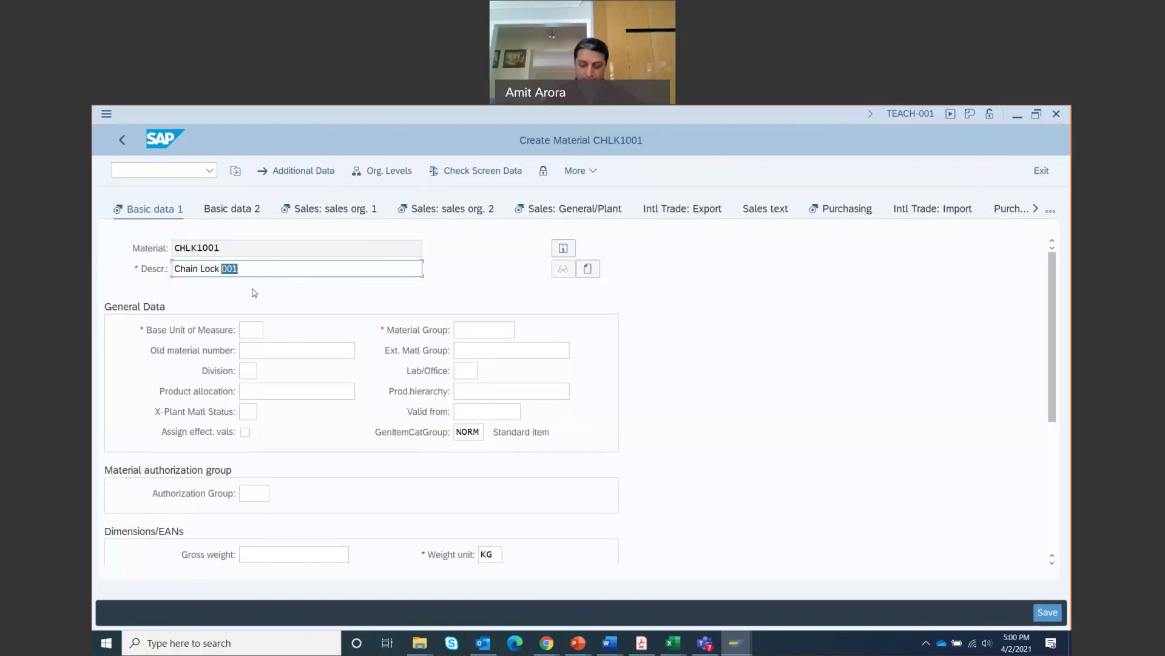
# Set the base unit of measure to EA (each) from the value help.
pyautogui.click(246, 330)
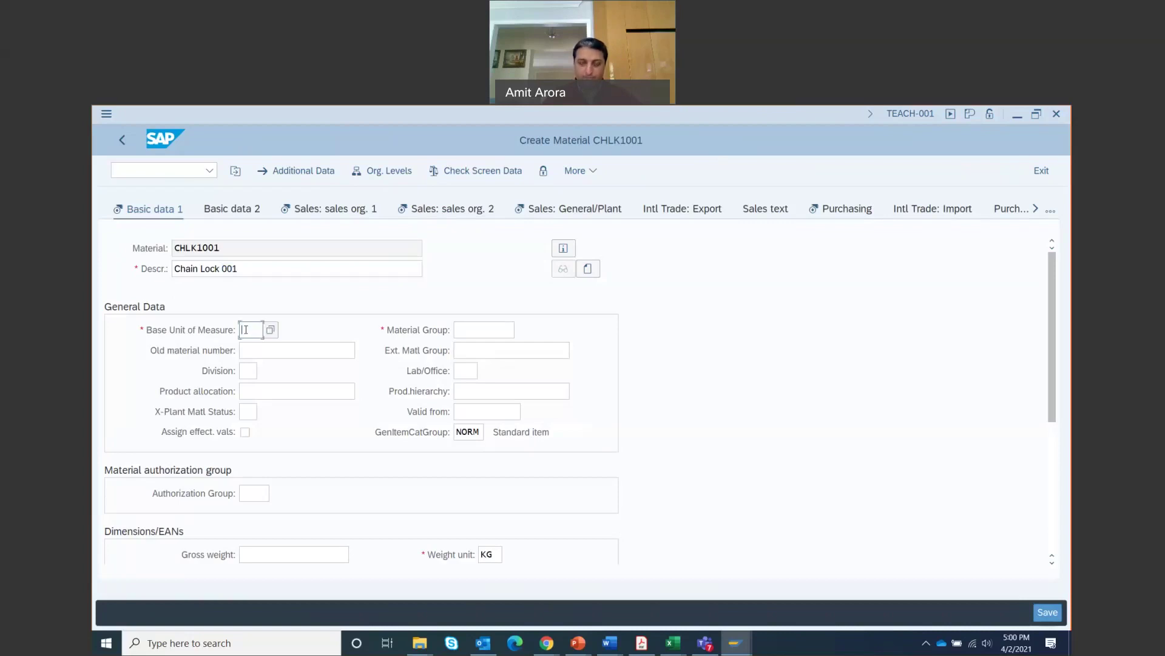
pyautogui.click(271, 331)
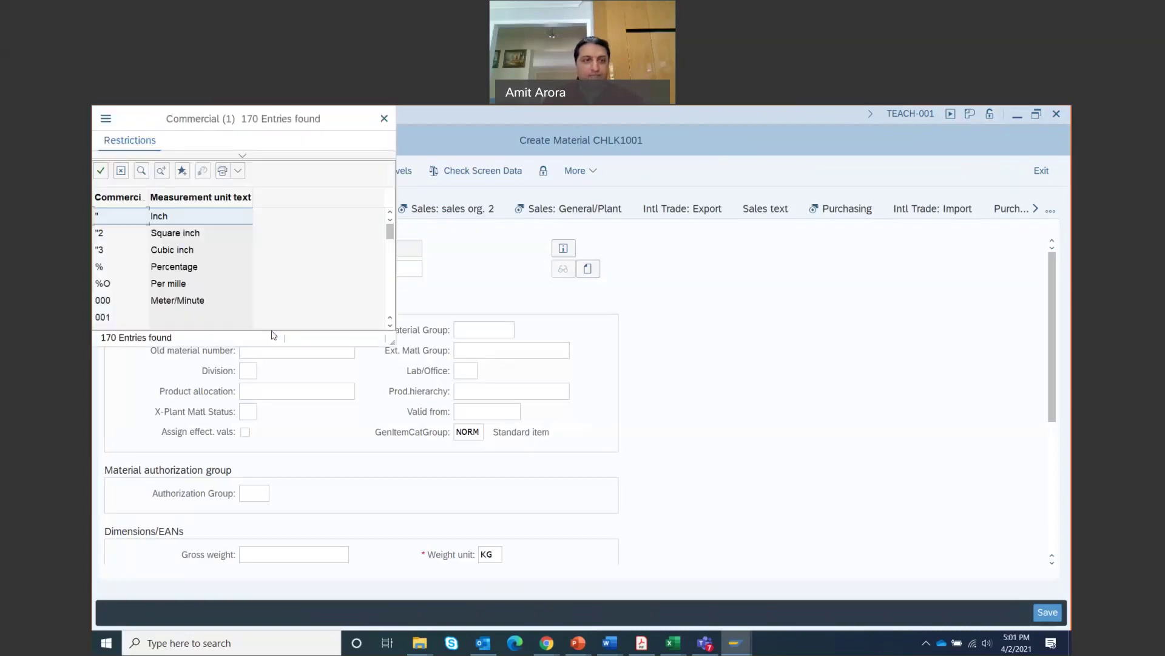
pyautogui.scroll(-10, 202, 271)
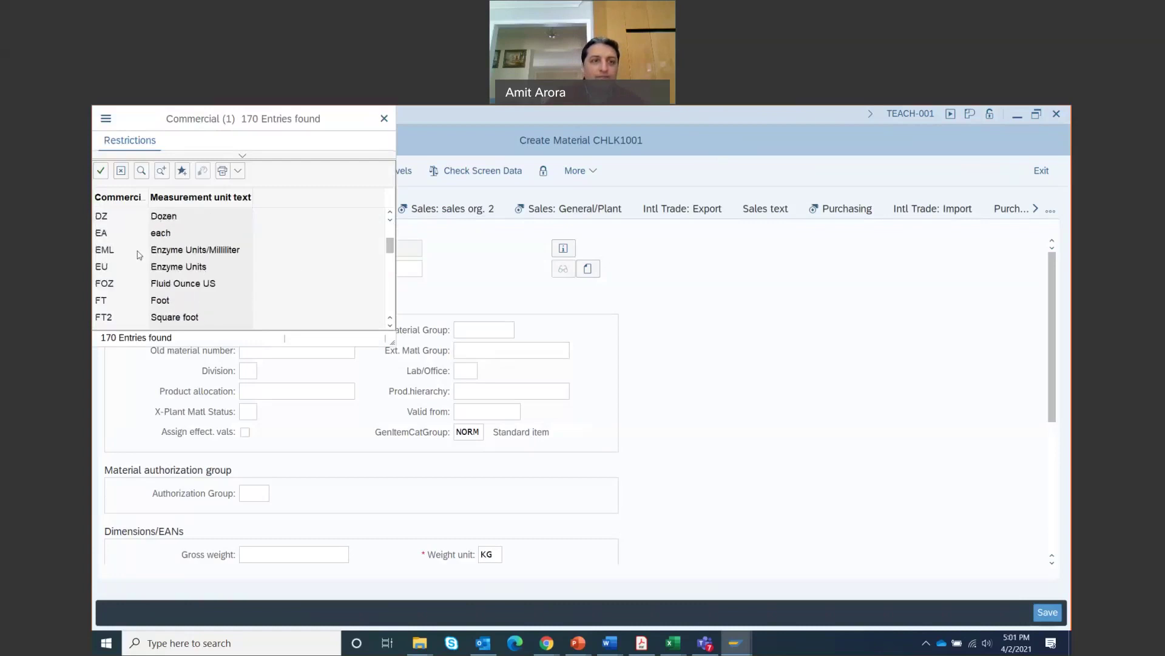
pyautogui.click(101, 233)
pyautogui.click(101, 232)
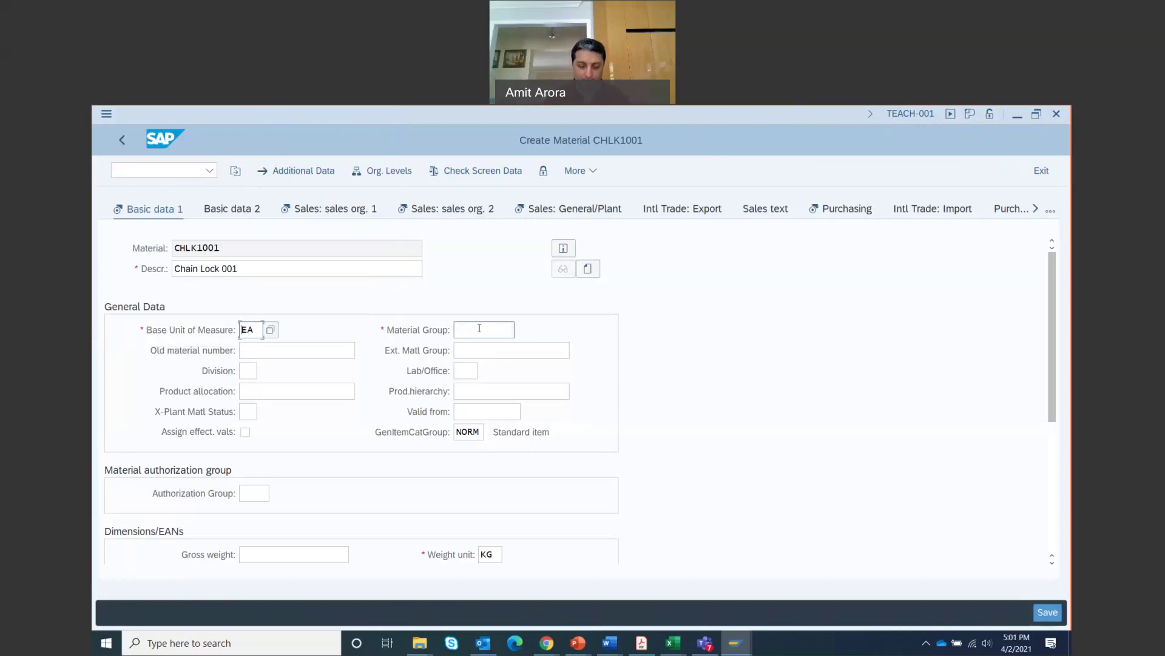
# Set the material group to UTIL (Utilities) from the value help.
pyautogui.click(480, 328)
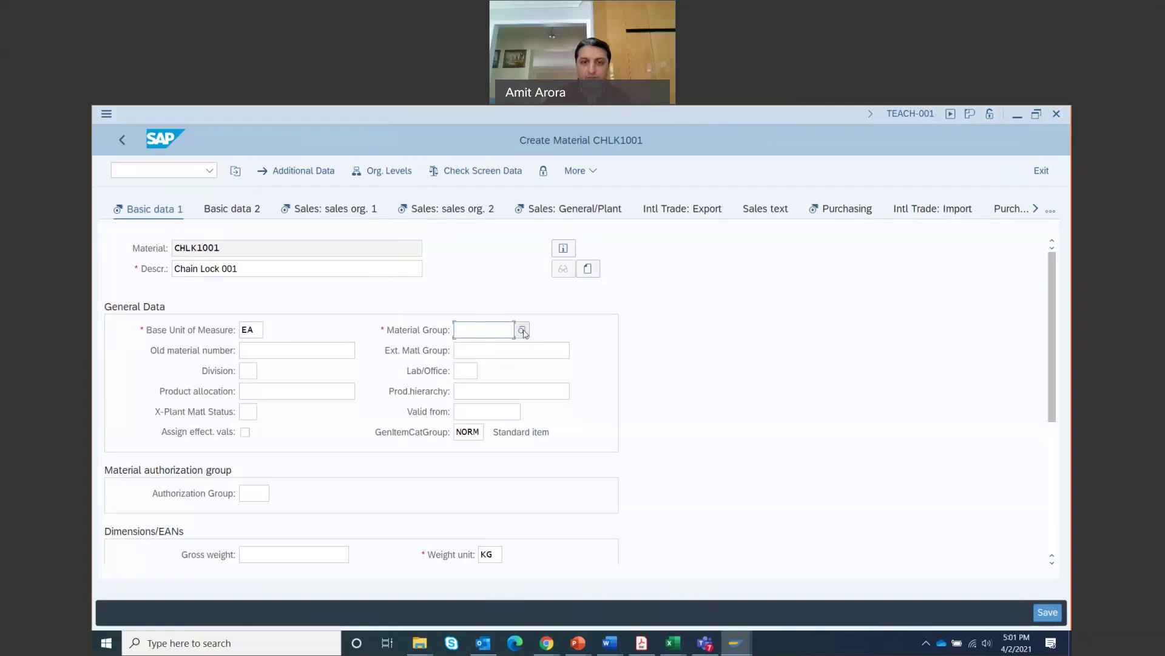
pyautogui.click(522, 331)
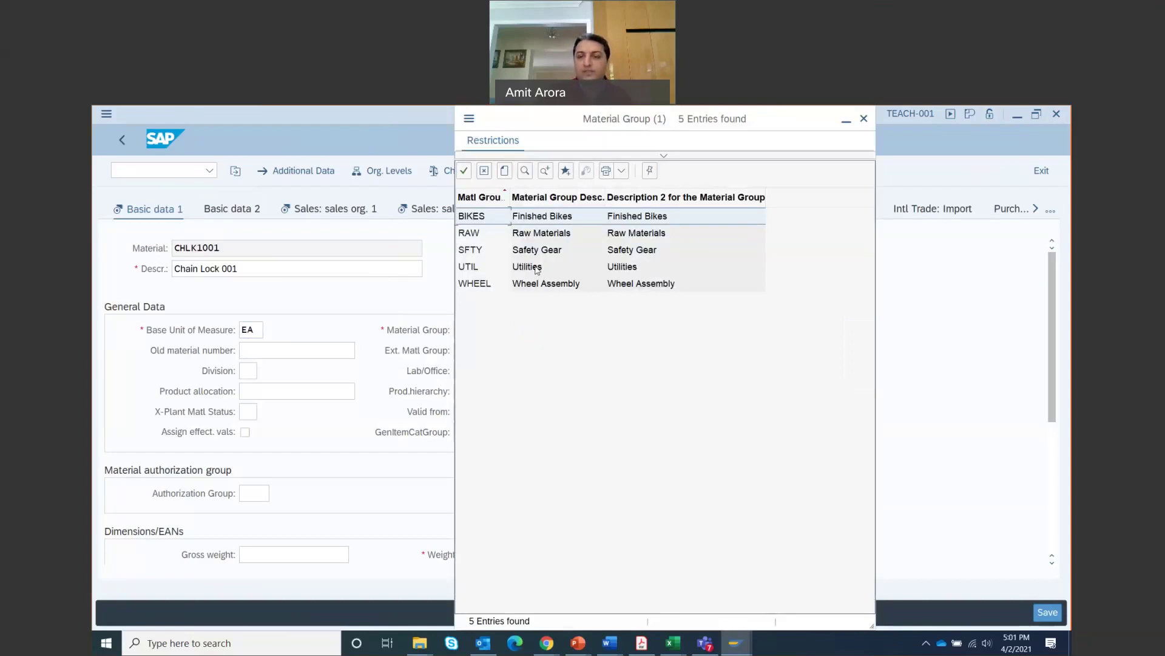
pyautogui.doubleClick(473, 269)
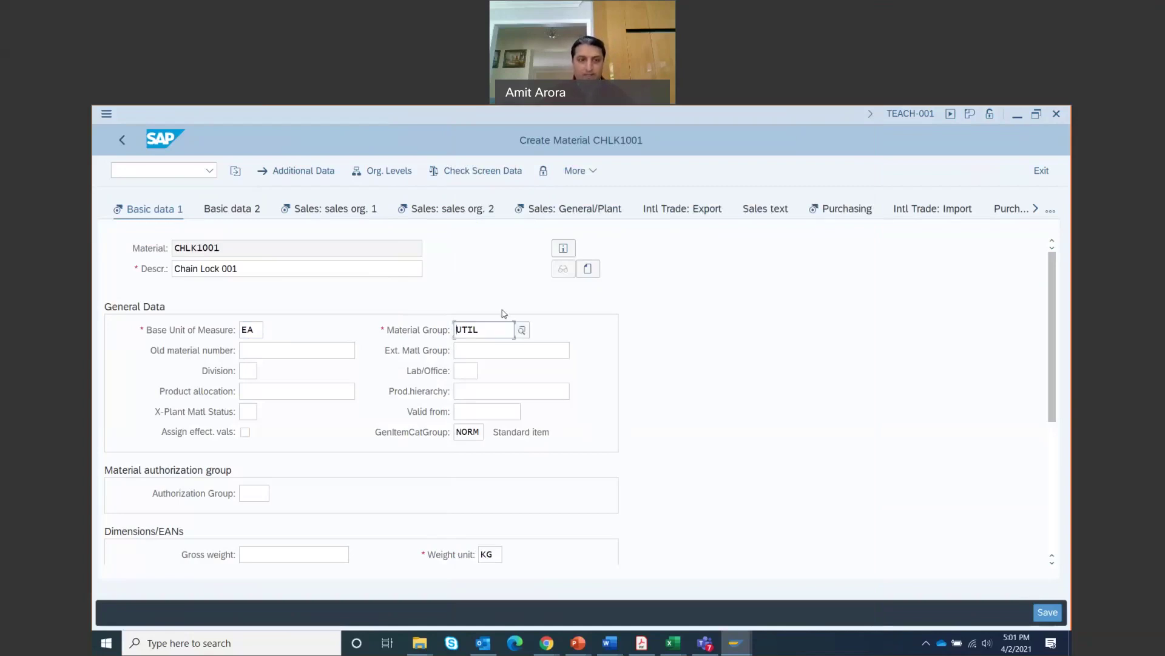
# Set the division to AS (Accessories) via F4.
pyautogui.click(250, 372)
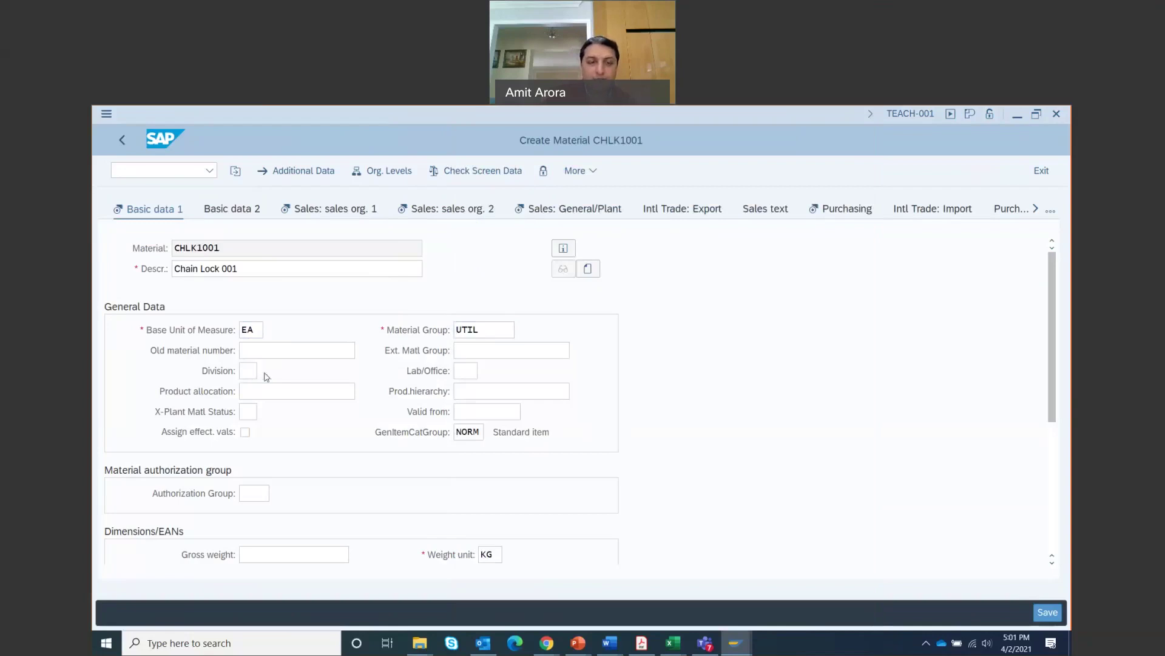
pyautogui.press('F4')
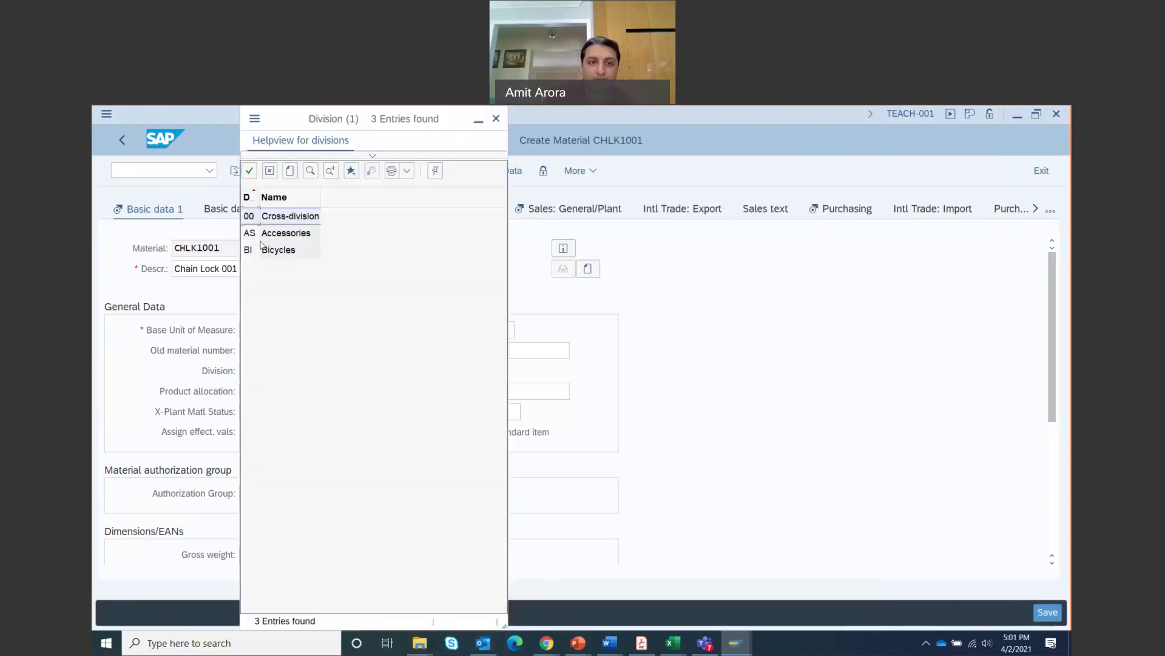
pyautogui.doubleClick(254, 237)
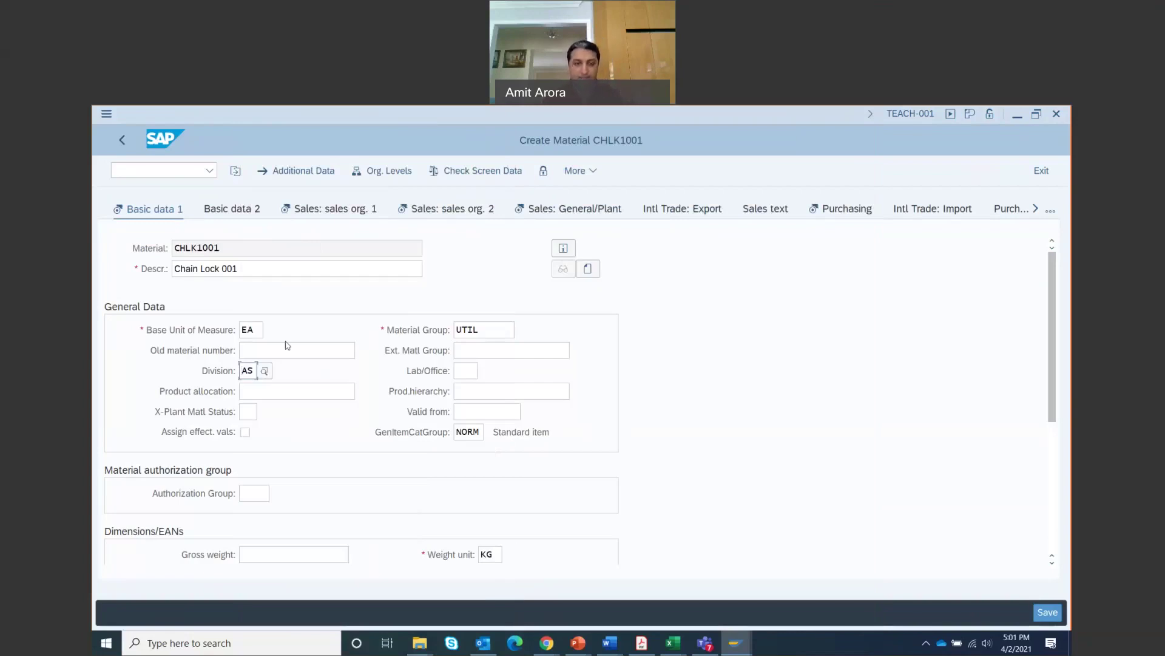
# Enter gross and net weight 65 and change the weight unit from KG to OZ.
pyautogui.scroll(-1, 314, 453)
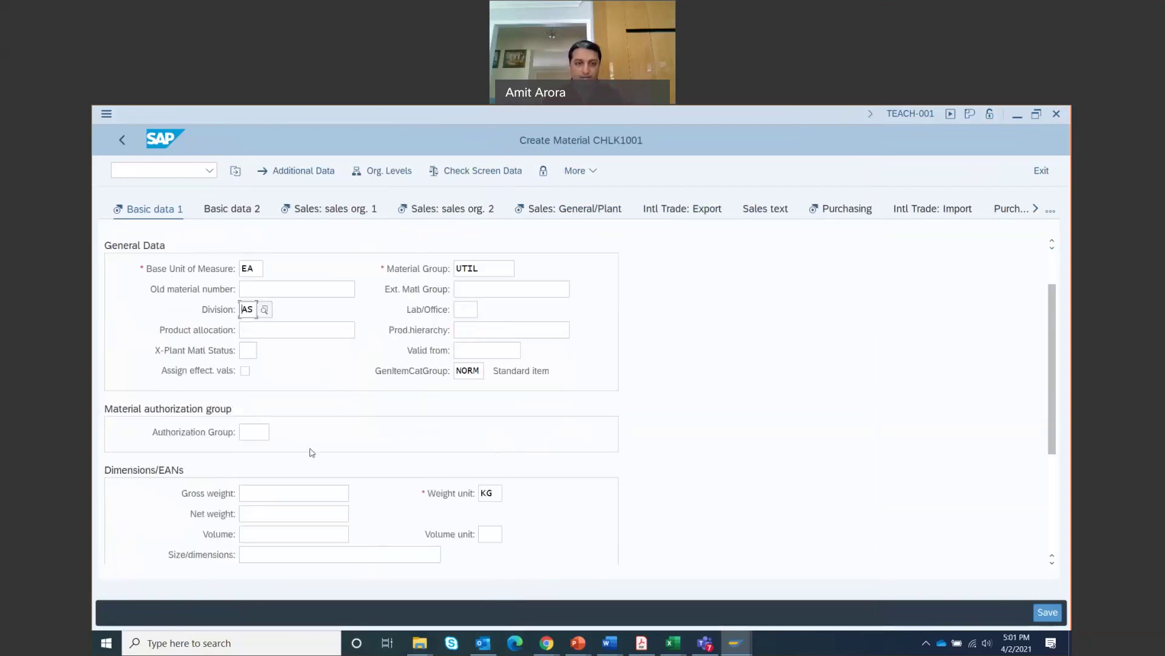
pyautogui.click(254, 492)
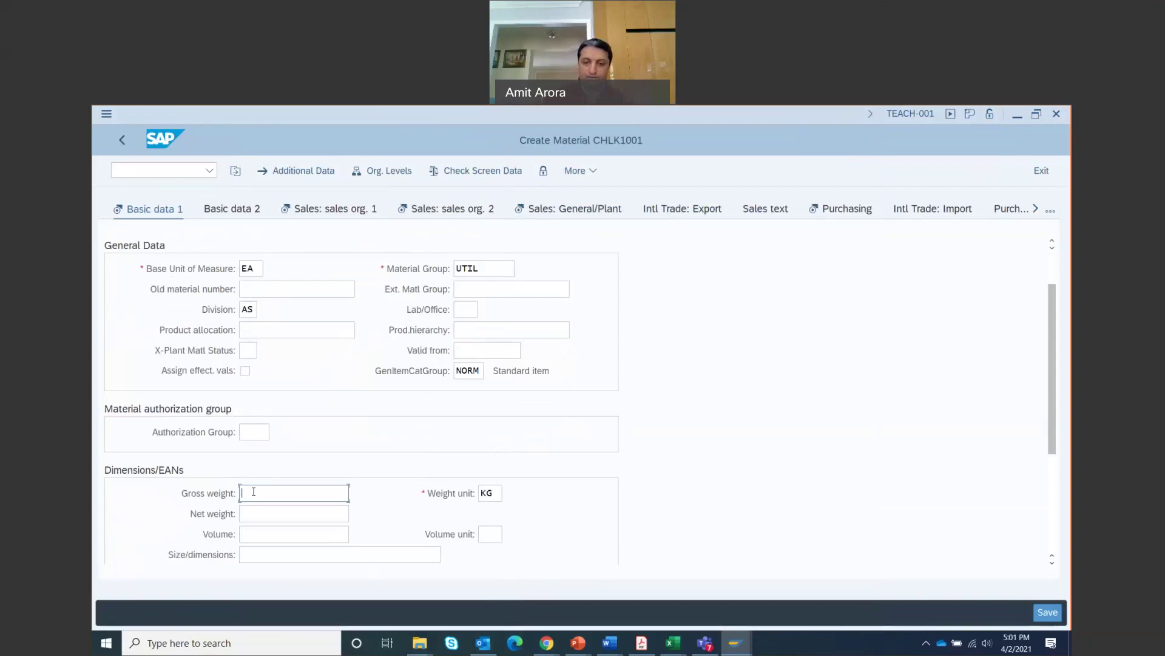
pyautogui.write('65')
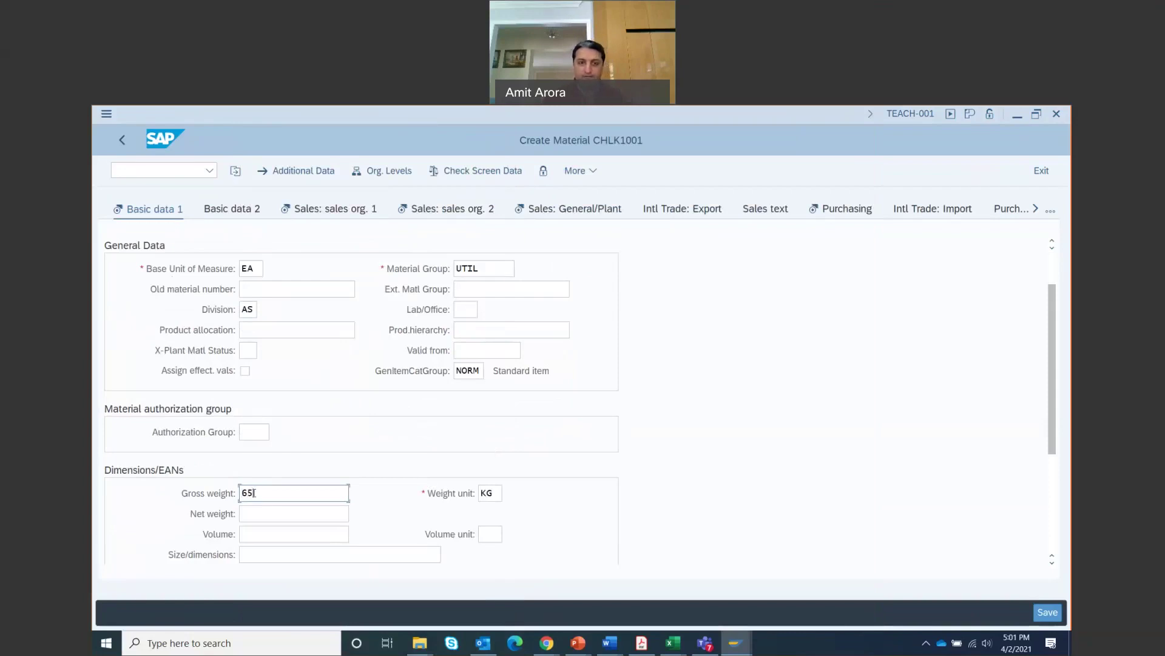
pyautogui.click(254, 513)
pyautogui.write('65')
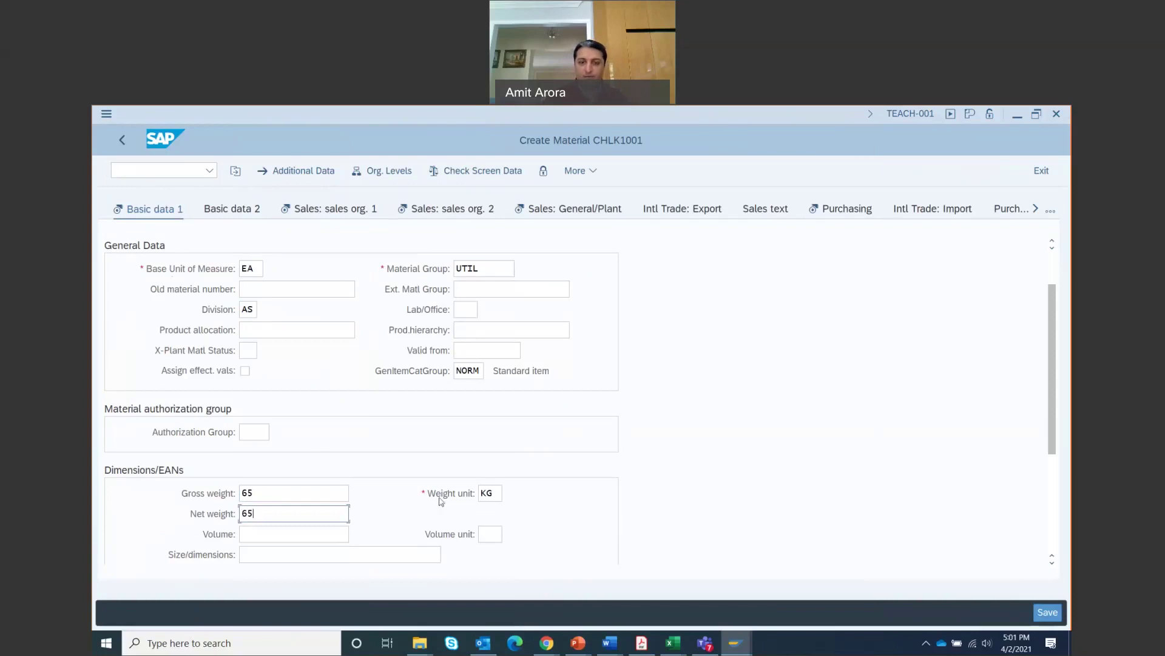
pyautogui.click(487, 493)
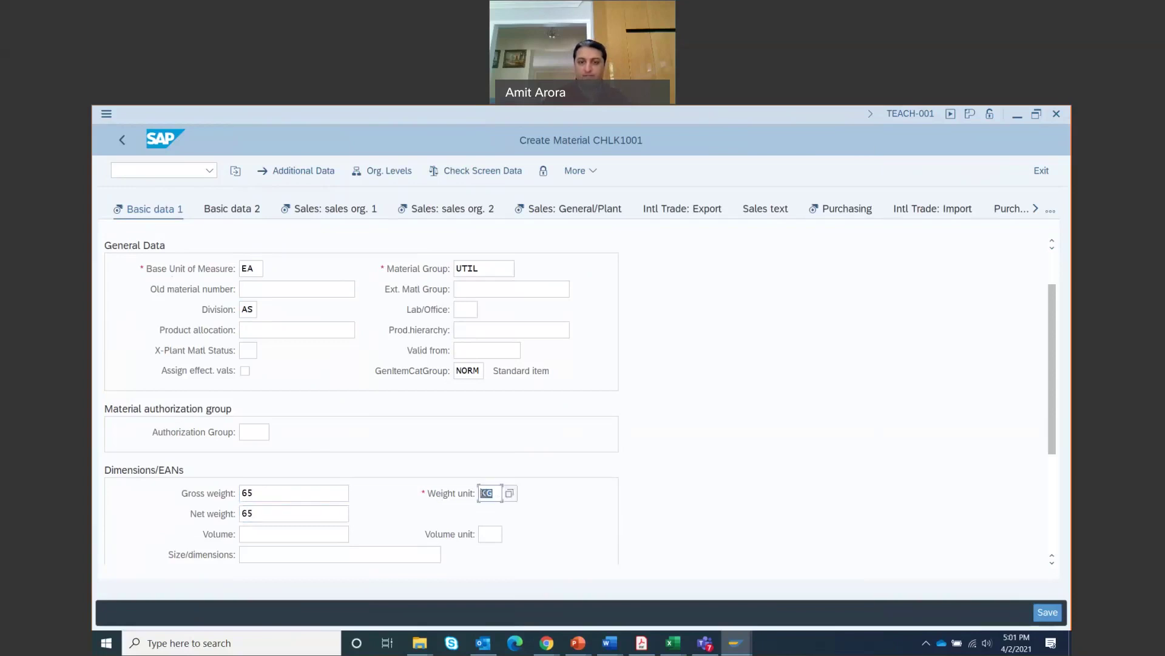
pyautogui.click(511, 499)
pyautogui.click(510, 493)
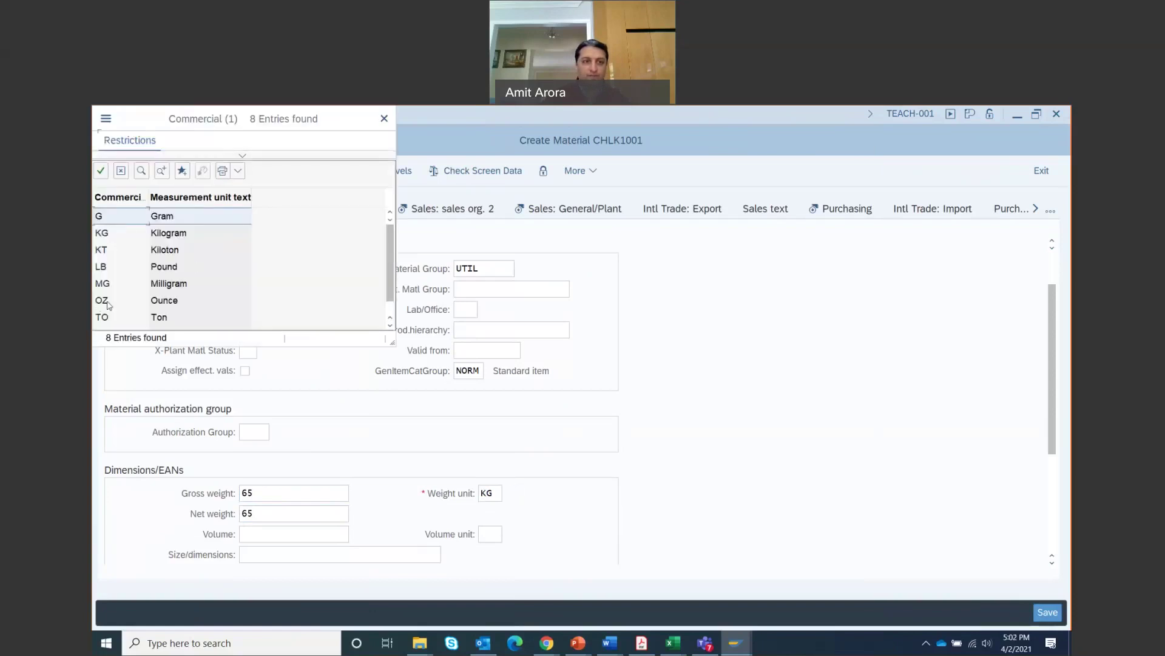
pyautogui.doubleClick(107, 302)
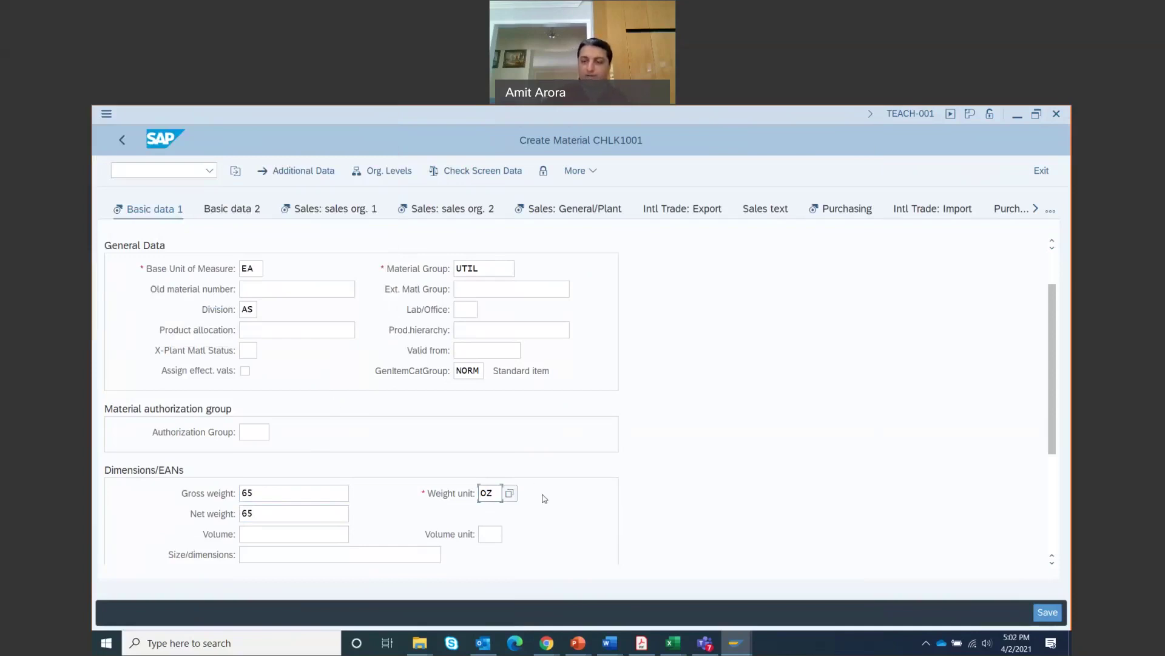
# On Sales: sales org. 1, set the delivering plant to MI00 (DC Miami).
pyautogui.press('Return')
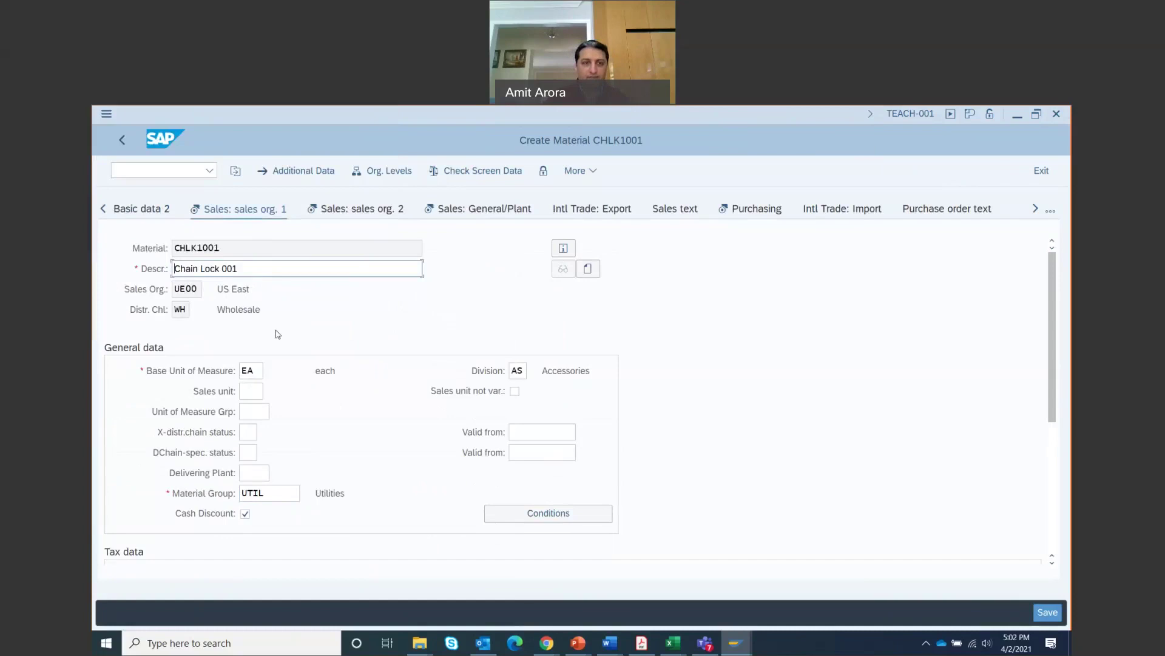
pyautogui.scroll(-1, 367, 398)
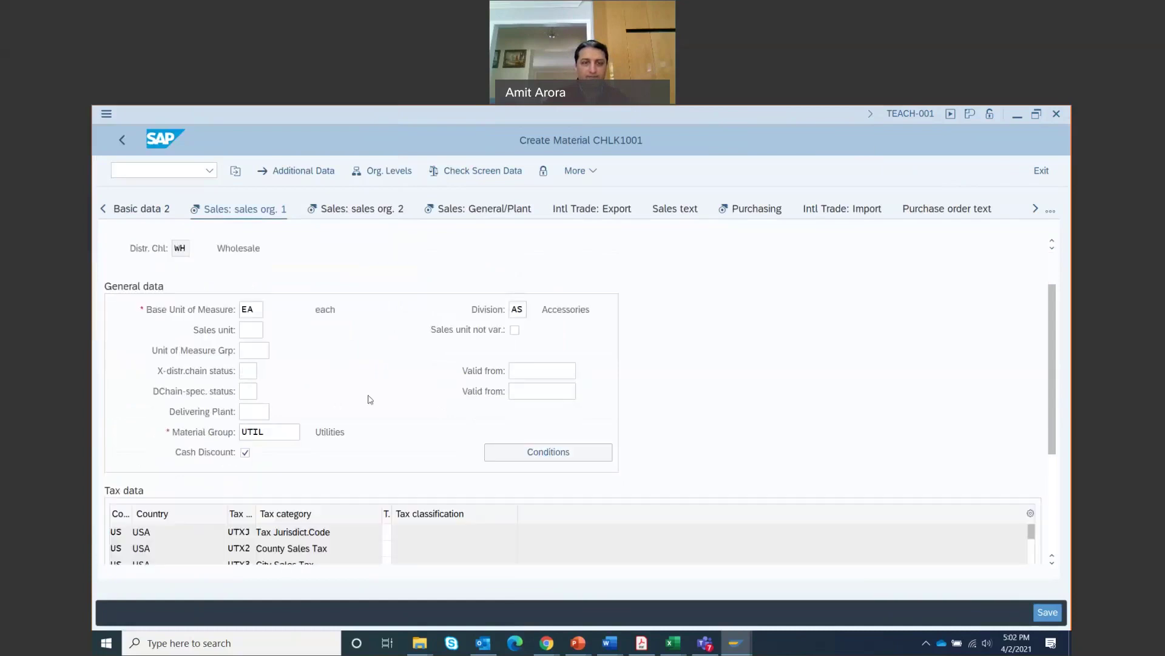
pyautogui.scroll(1, 369, 398)
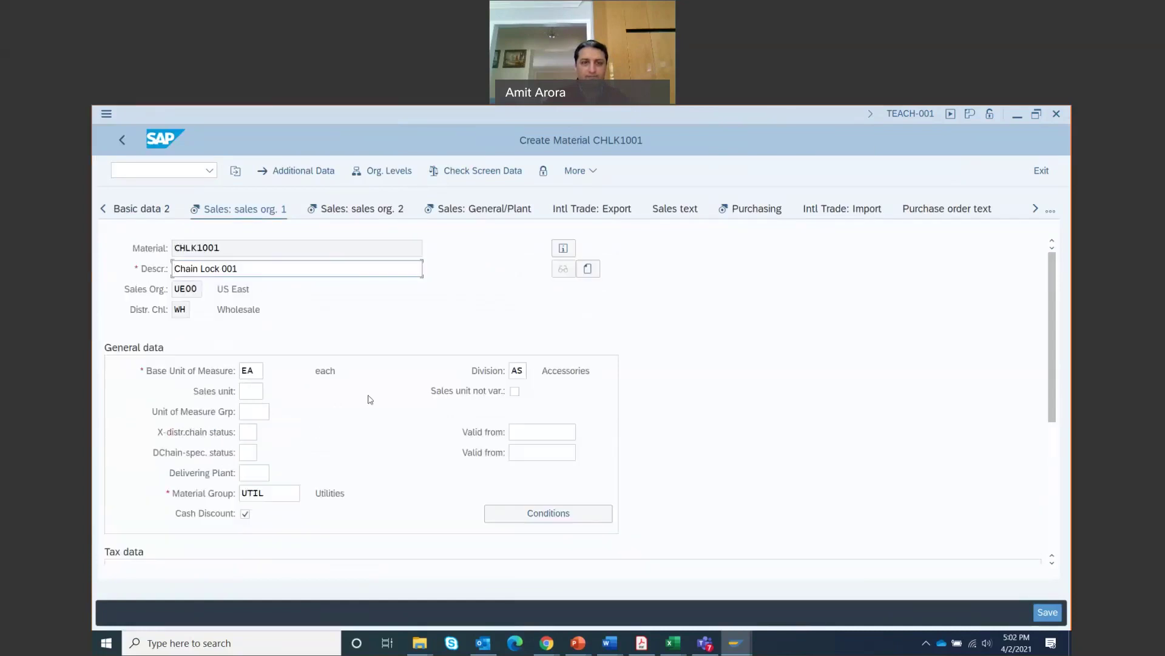
pyautogui.click(249, 468)
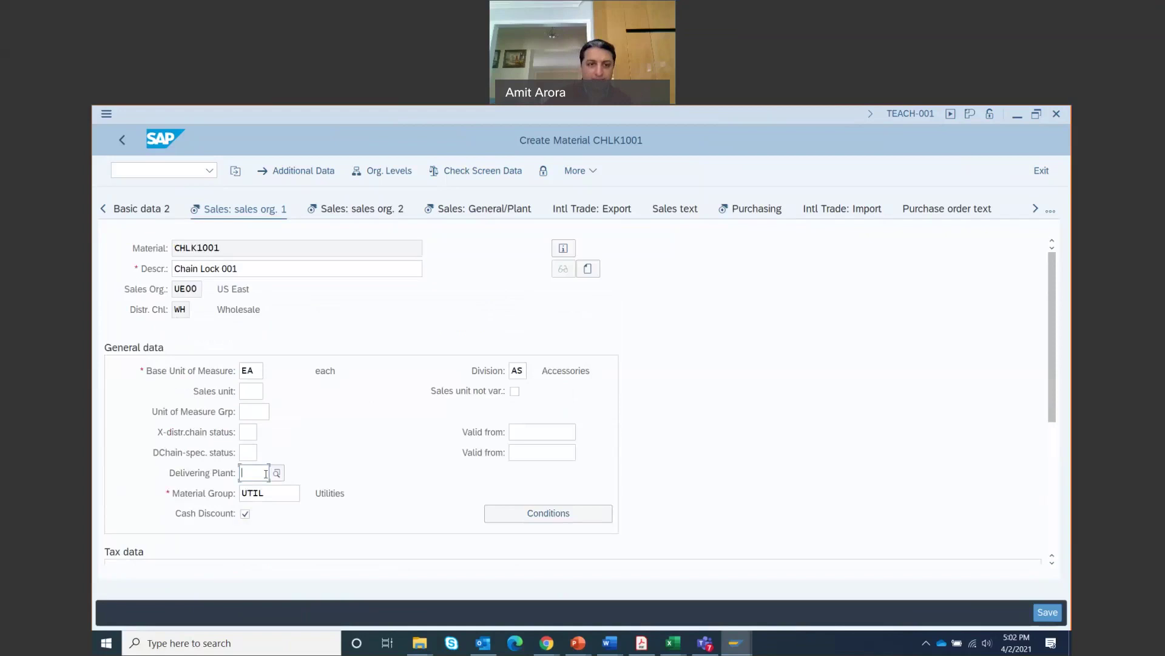
pyautogui.click(277, 474)
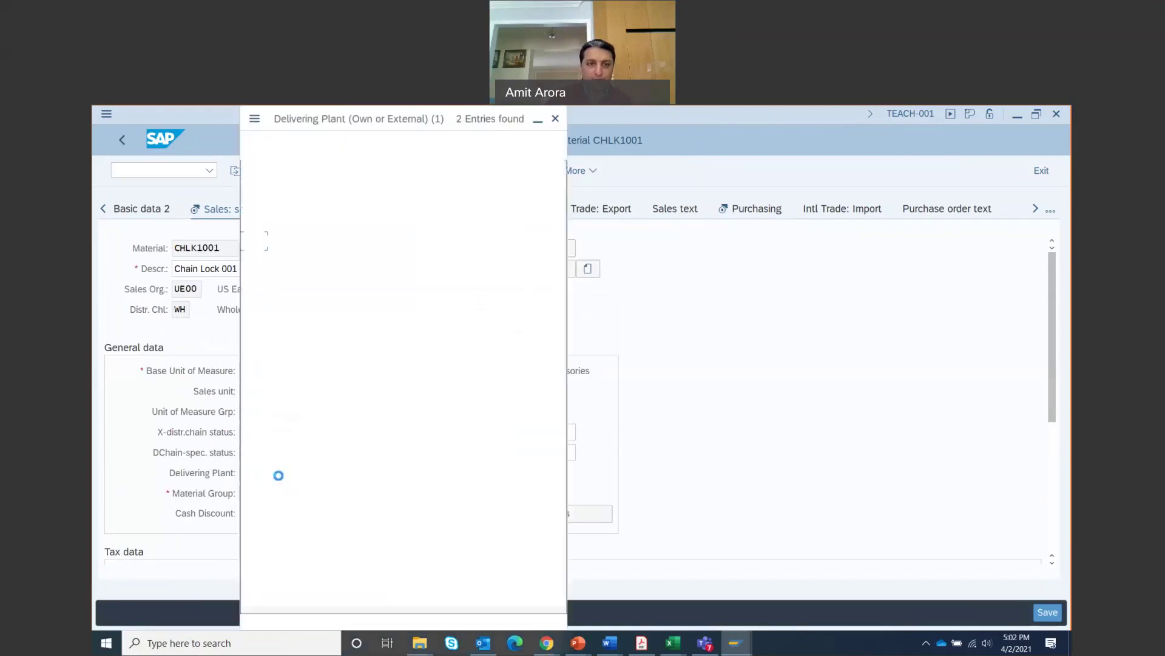
pyautogui.click(255, 260)
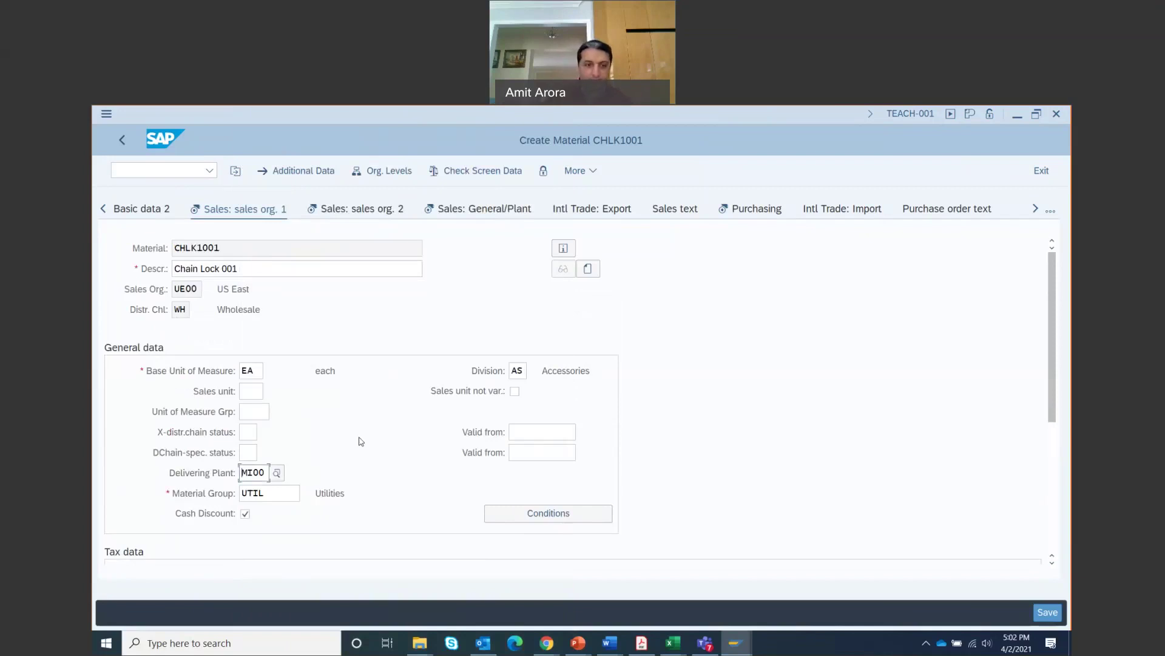
pyautogui.scroll(-1, 365, 440)
# Widen the Tax classification column and mark the tax jurisdiction code as 0 Exempt.
pyautogui.scroll(-2, 370, 439)
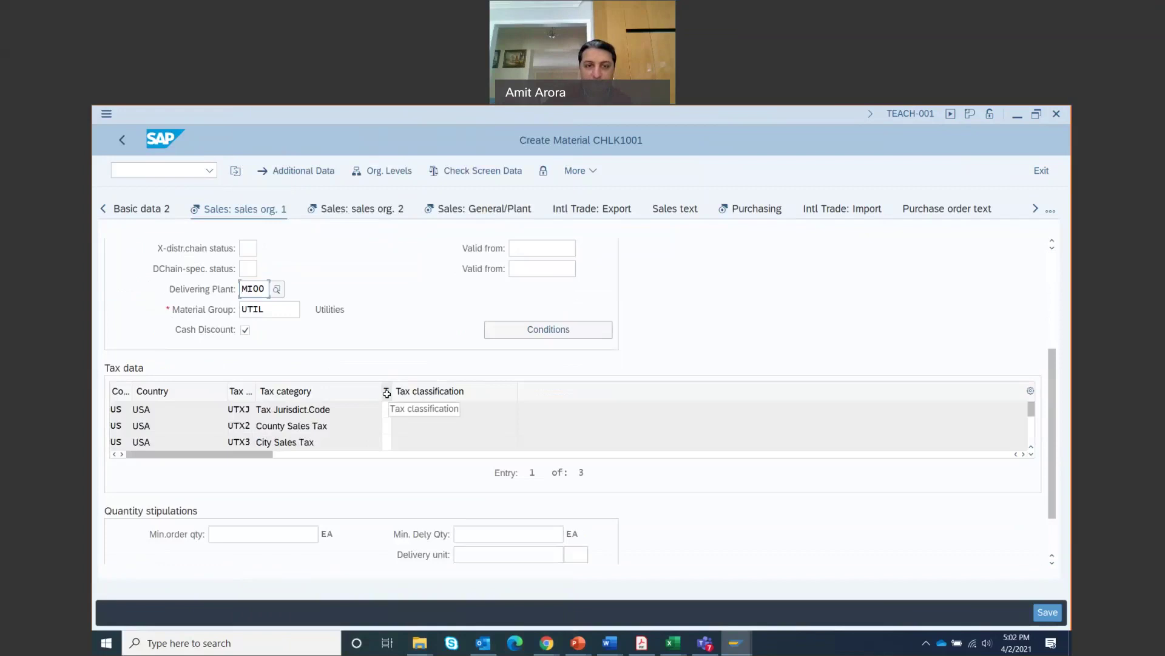
pyautogui.moveTo(387, 393); pyautogui.dragTo(472, 391)
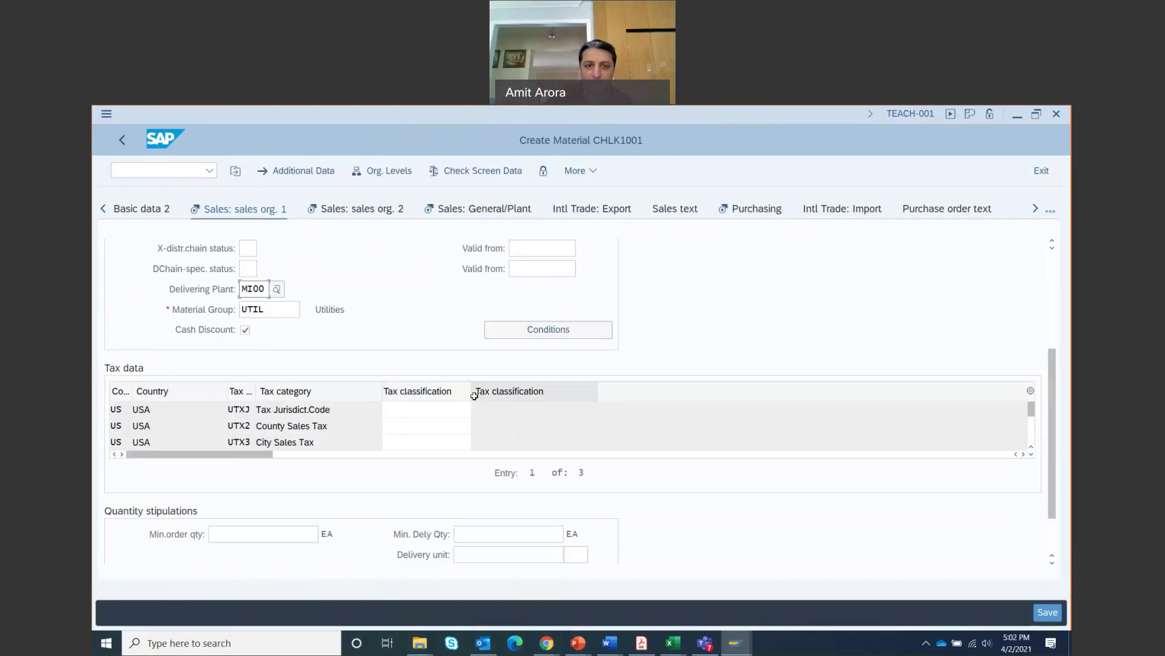
pyautogui.click(430, 408)
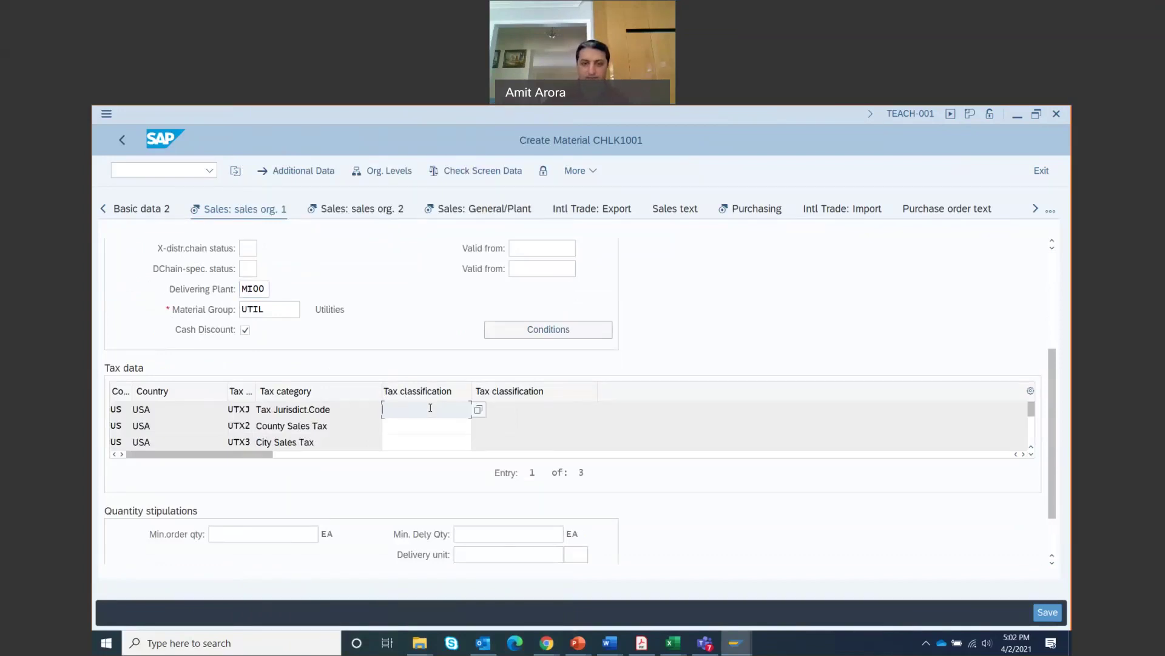
pyautogui.click(479, 410)
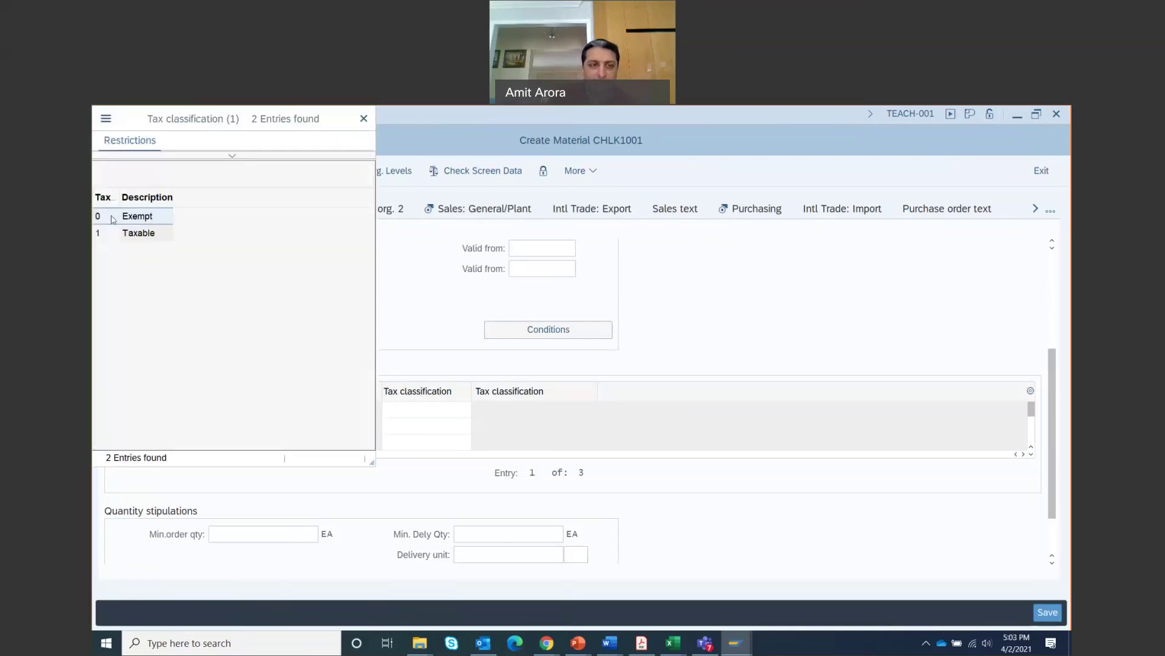
pyautogui.doubleClick(112, 217)
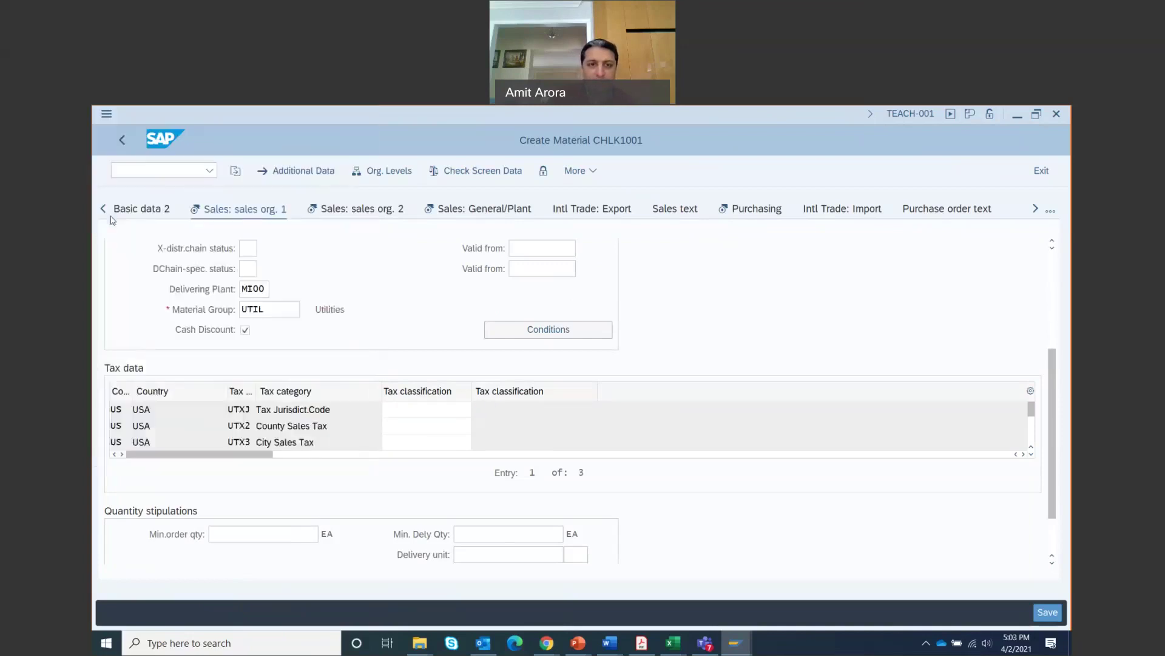
# Mark the county and city sales taxes as 0 Exempt, then open the pricing conditions.
pyautogui.click(431, 428)
pyautogui.click(483, 427)
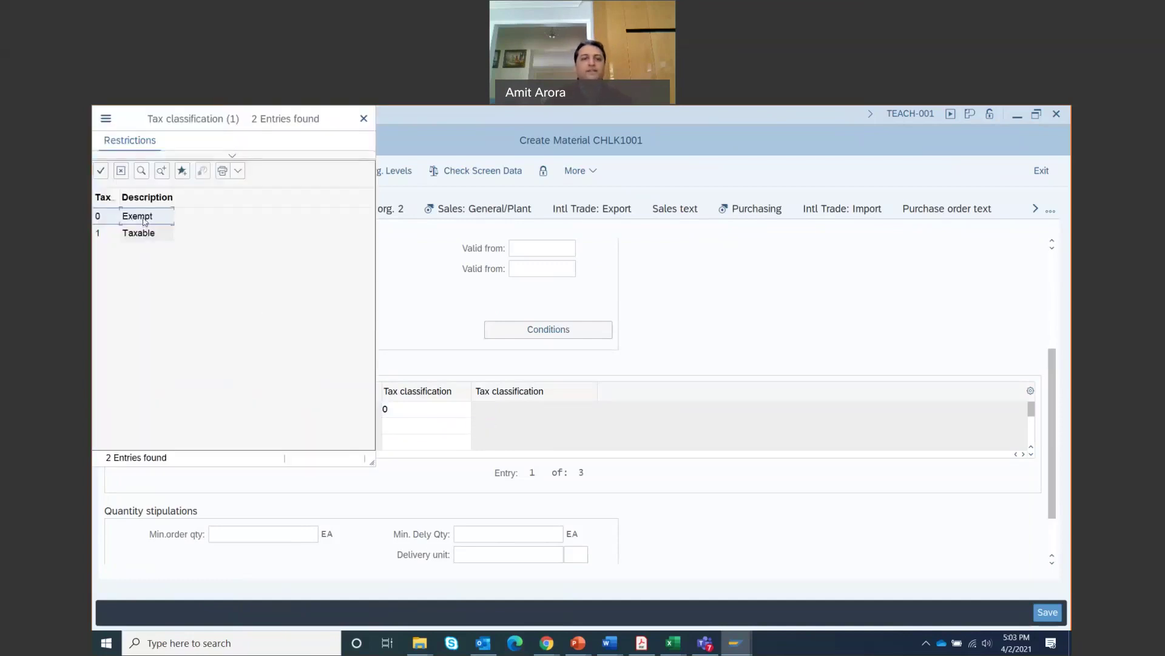
pyautogui.doubleClick(144, 221)
pyautogui.click(401, 441)
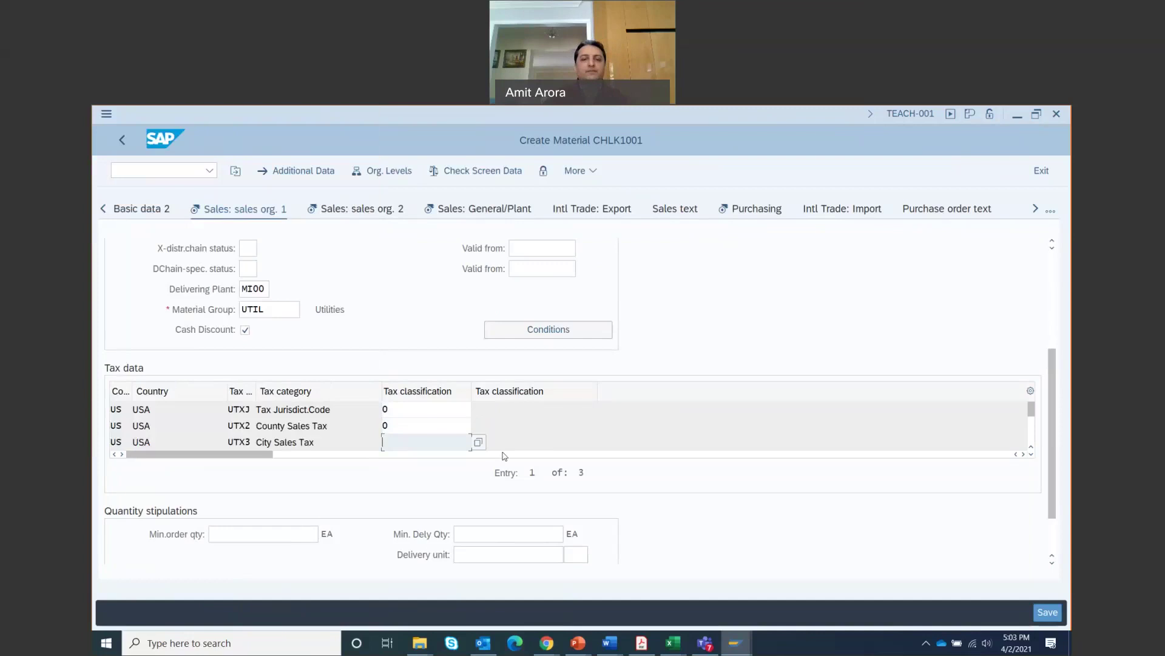
pyautogui.press('Return')
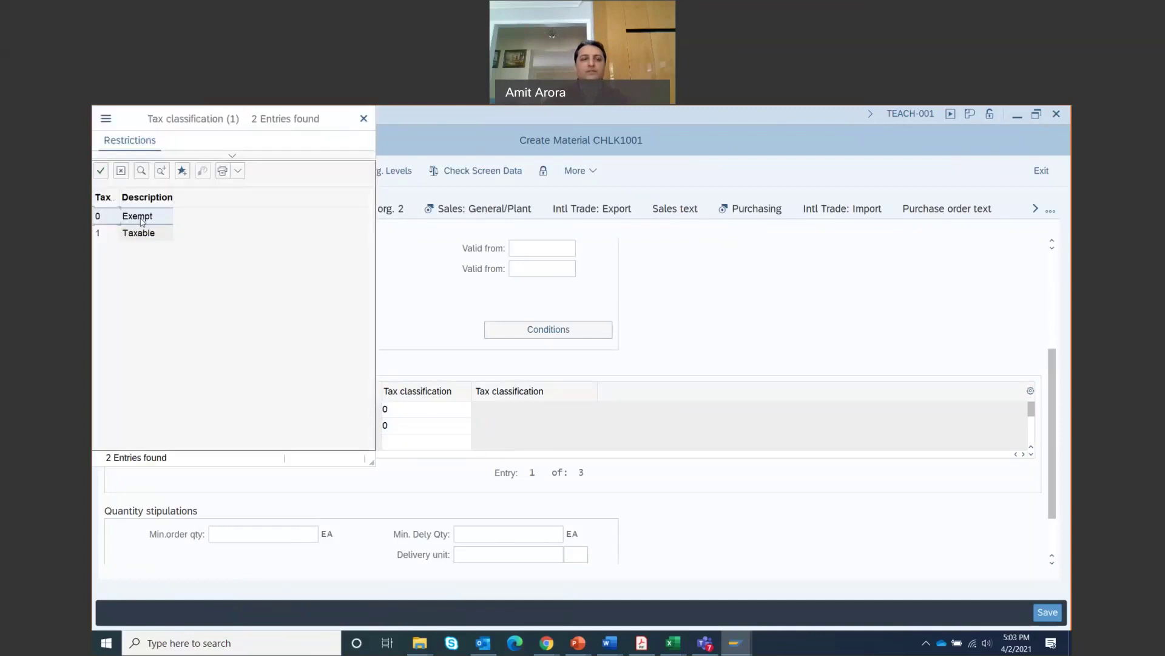
pyautogui.doubleClick(143, 219)
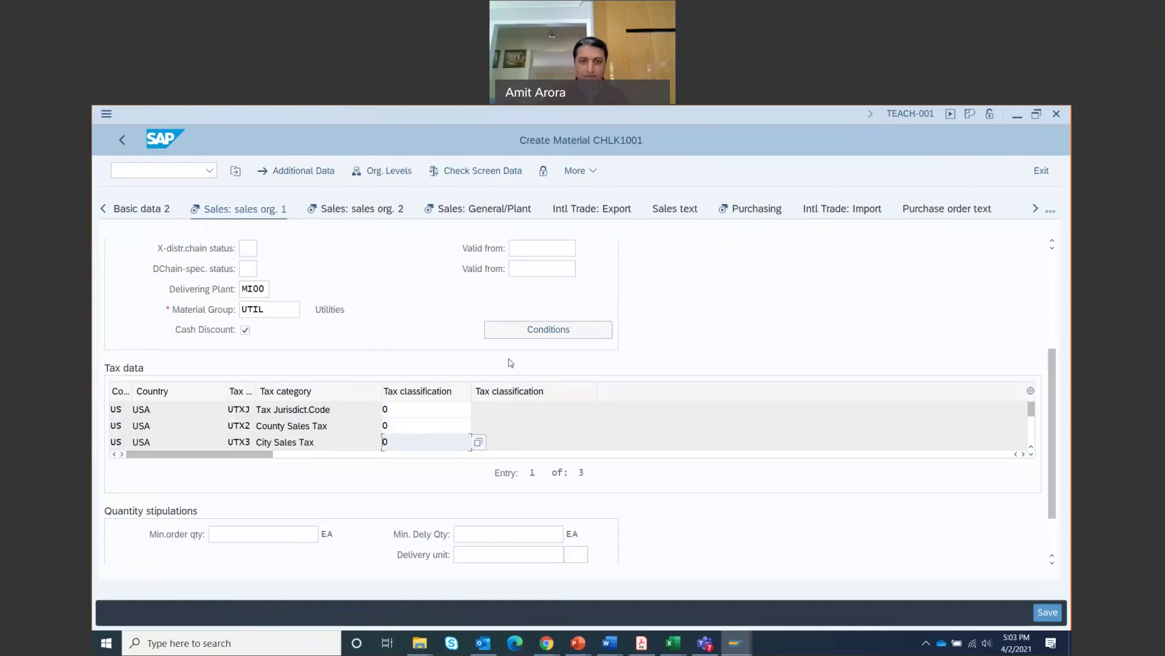
pyautogui.click(551, 334)
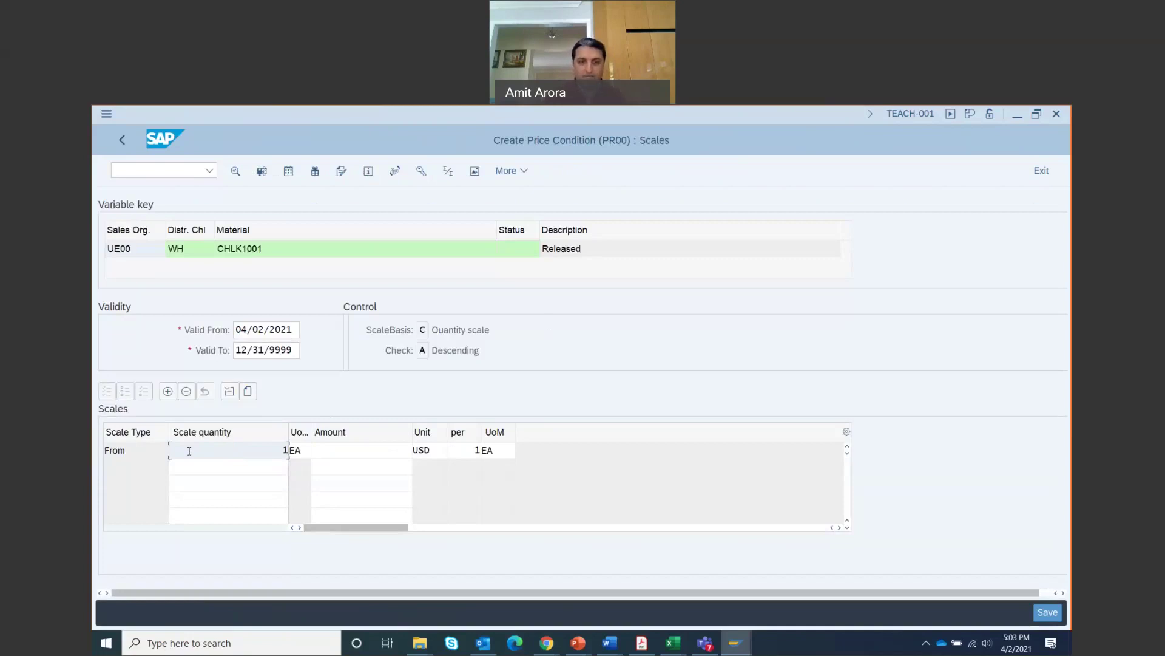
# Enter amount 69 USD on the PR00 scale line for quantity 1 EA.
pyautogui.click(337, 448)
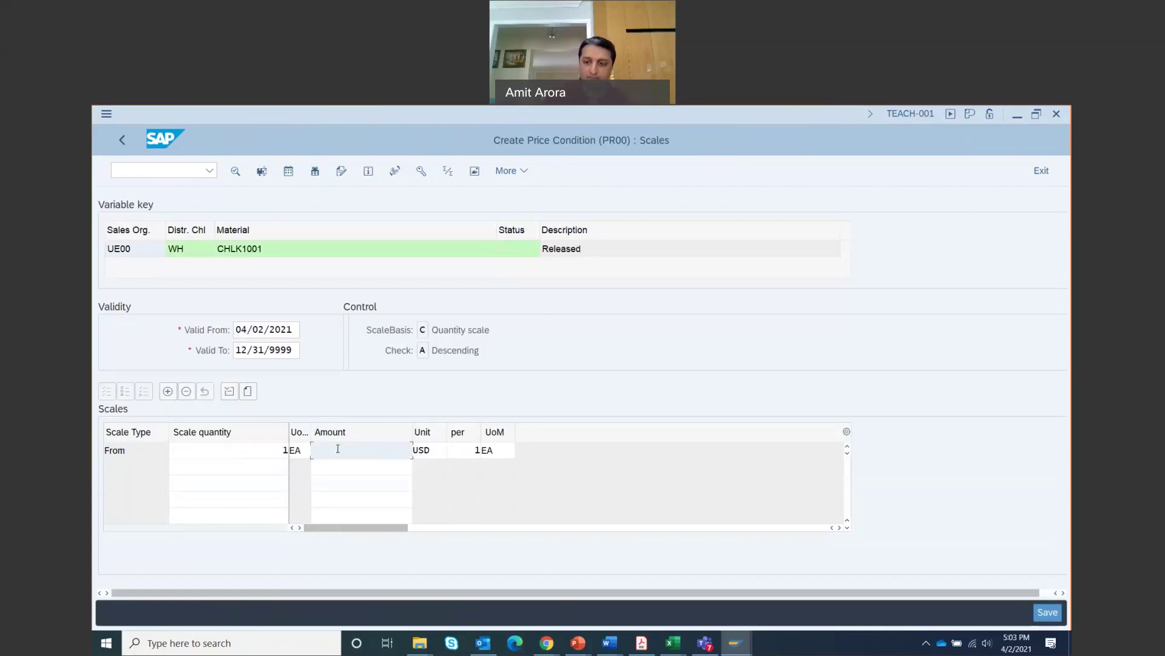
pyautogui.write('69')
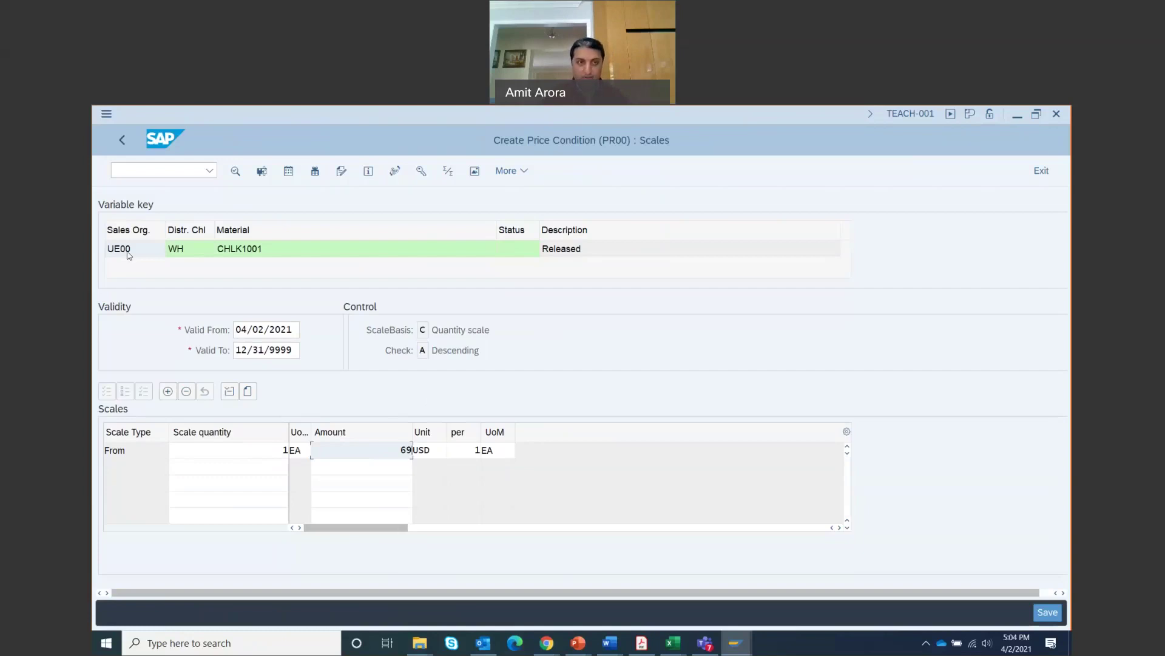
# Return to the material record and set material statistics group 1 ('A' Material) in Sales: sales org. 2.
pyautogui.click(122, 141)
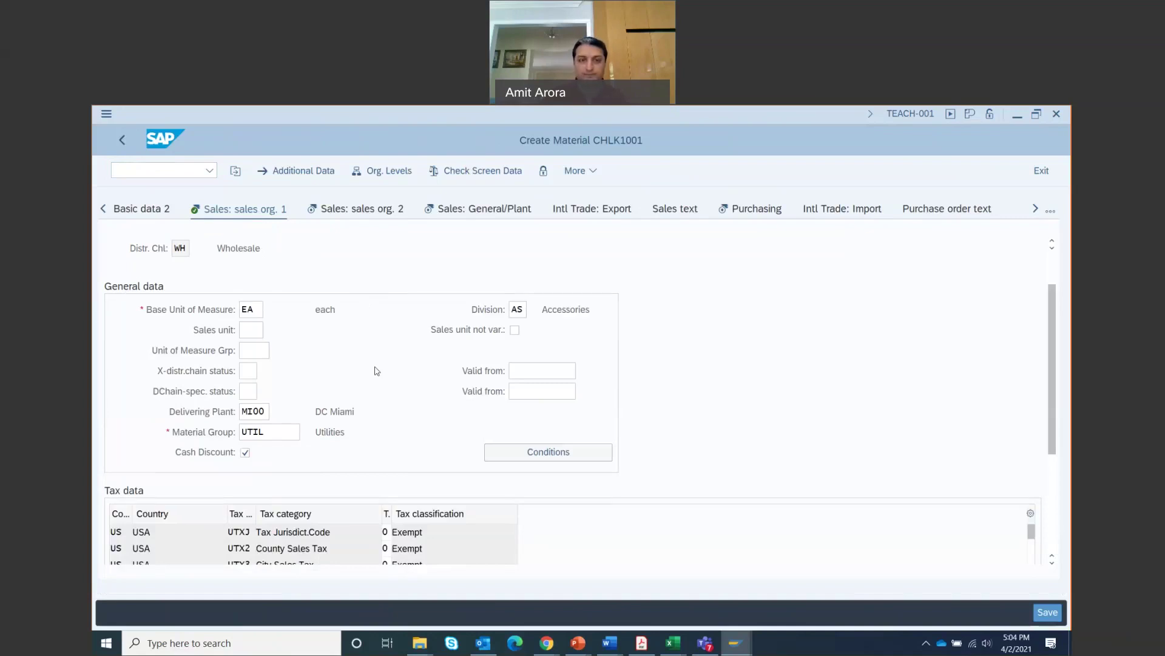
pyautogui.press('Return')
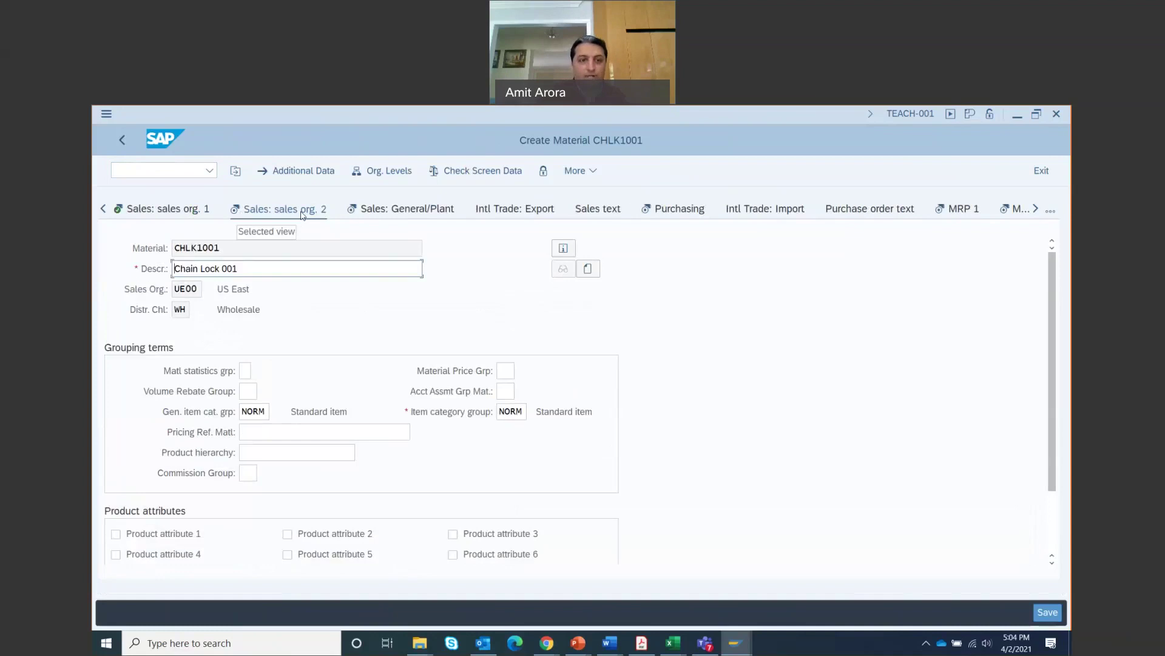
pyautogui.click(244, 370)
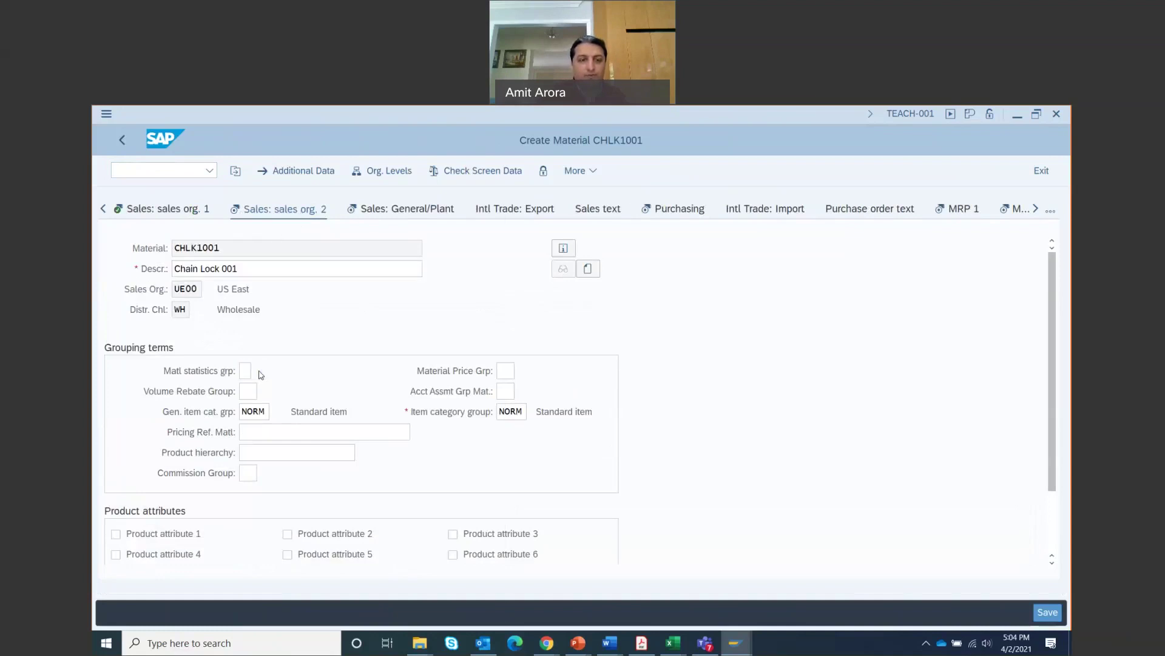
pyautogui.click(260, 371)
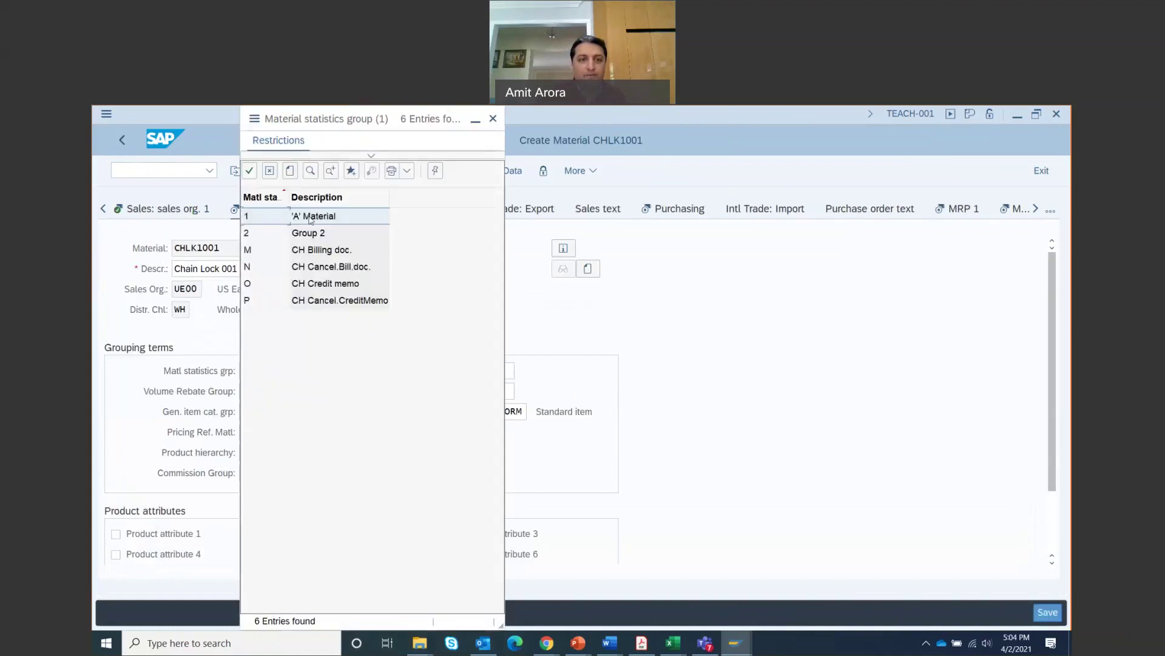
pyautogui.doubleClick(311, 220)
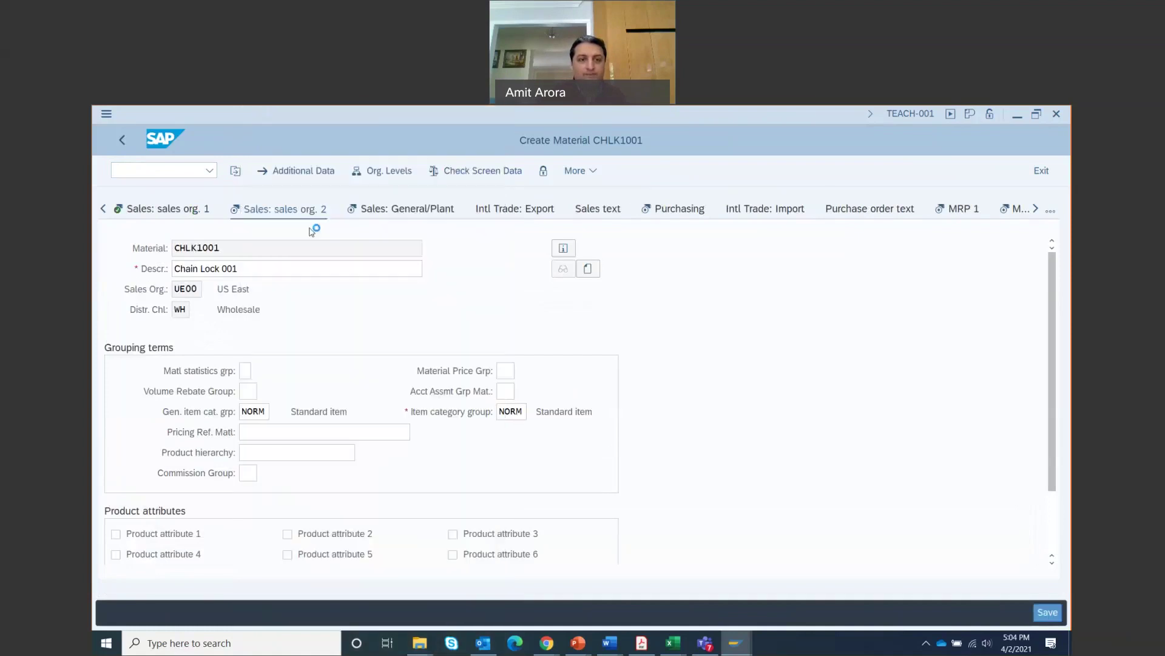
pyautogui.click(293, 367)
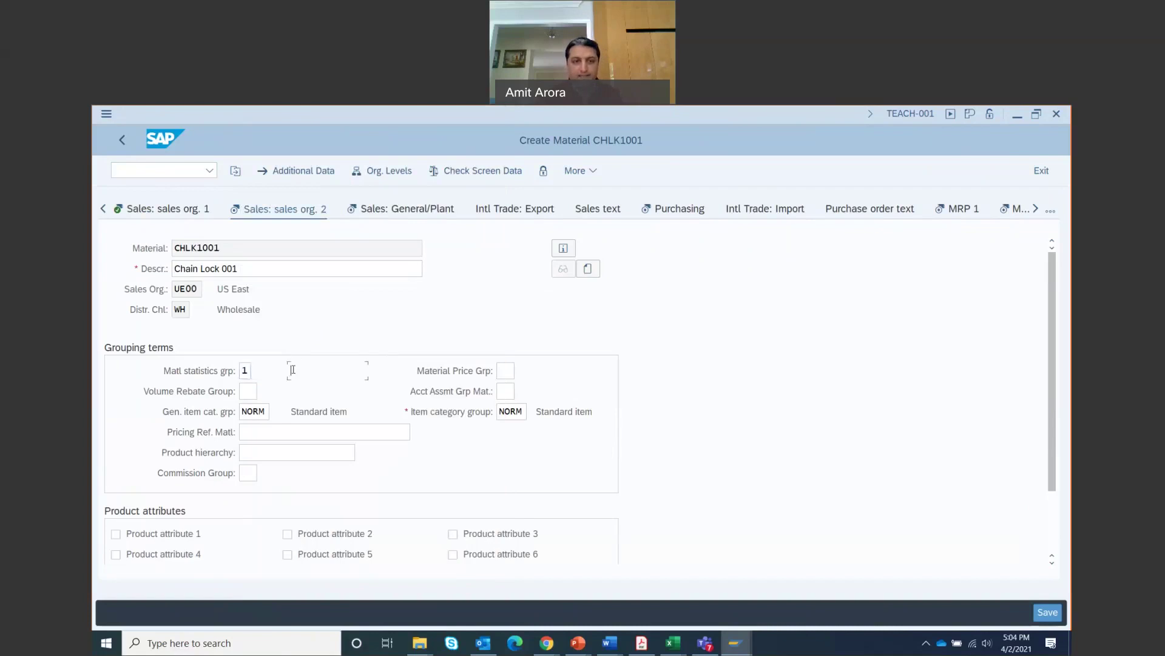
pyautogui.click(249, 368)
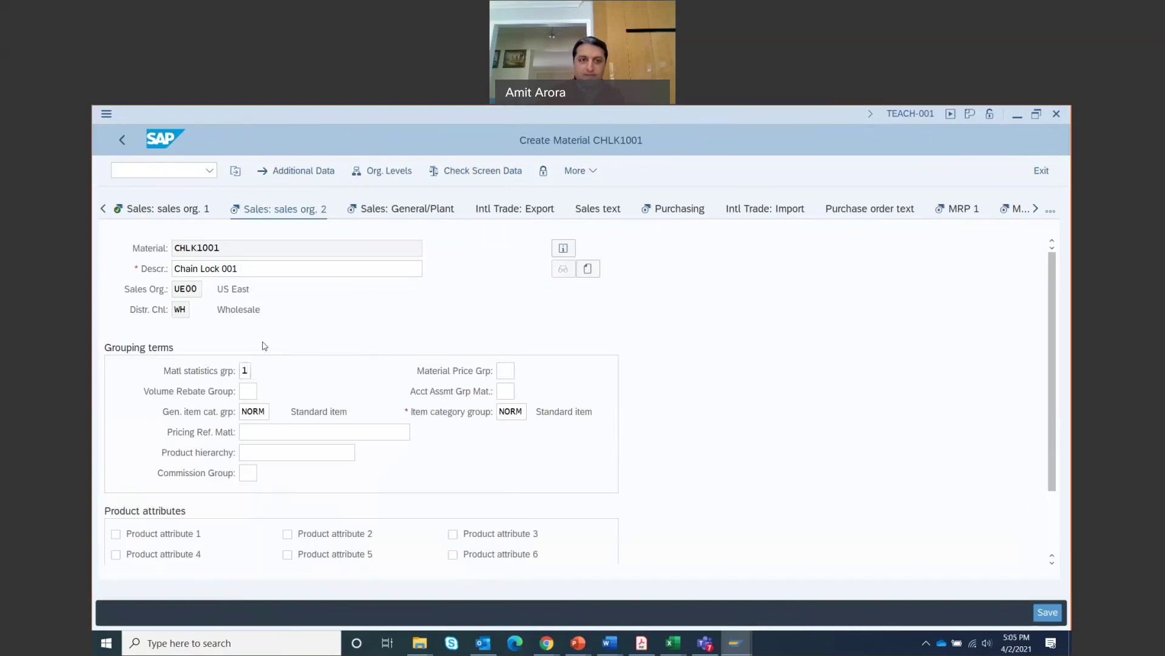
# On Sales: General/Plant, set availability check group 02 (individual requirements) for plant MI00.
pyautogui.press('Return')
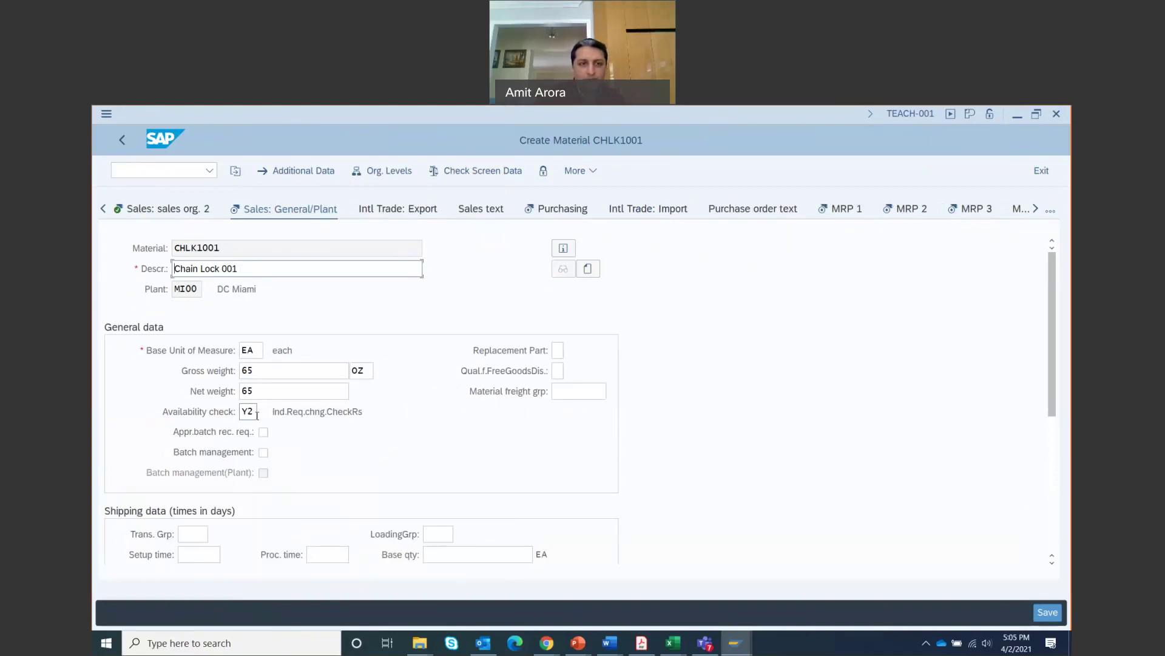
pyautogui.scroll(-1, 282, 428)
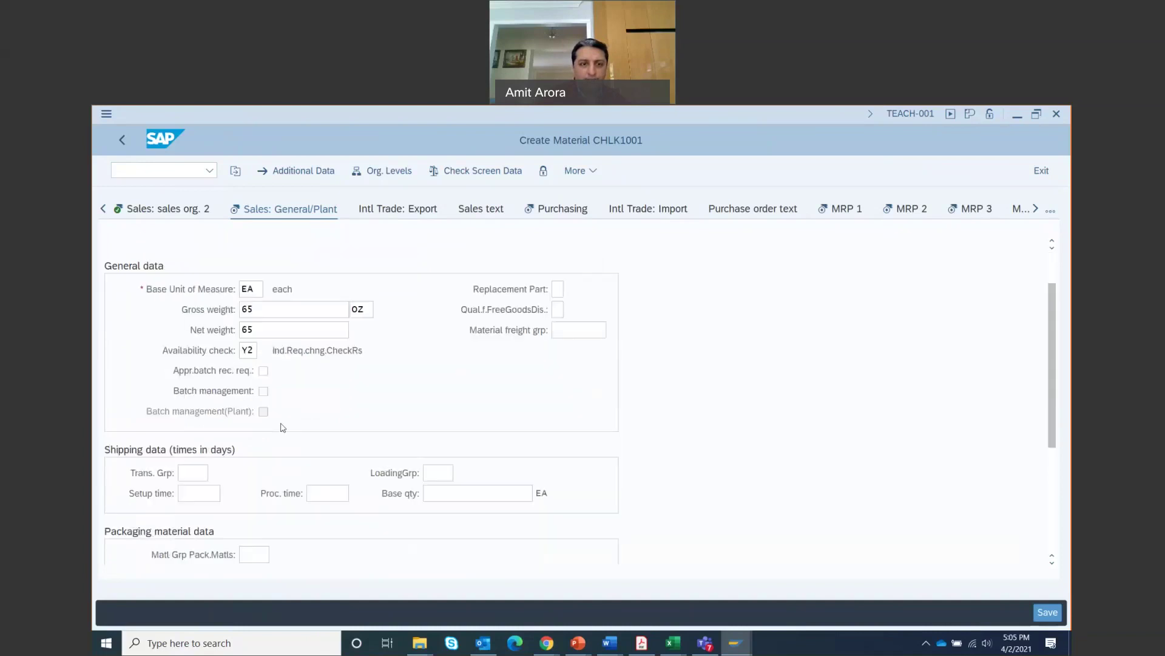
pyautogui.scroll(-3, 283, 427)
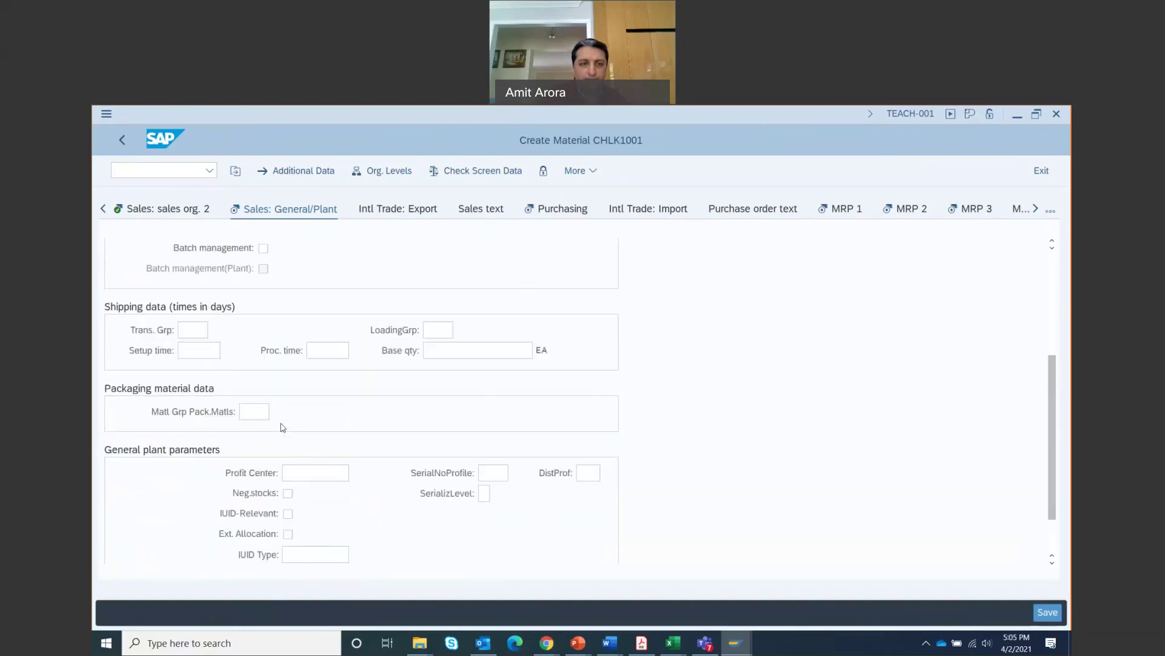
pyautogui.scroll(4, 283, 428)
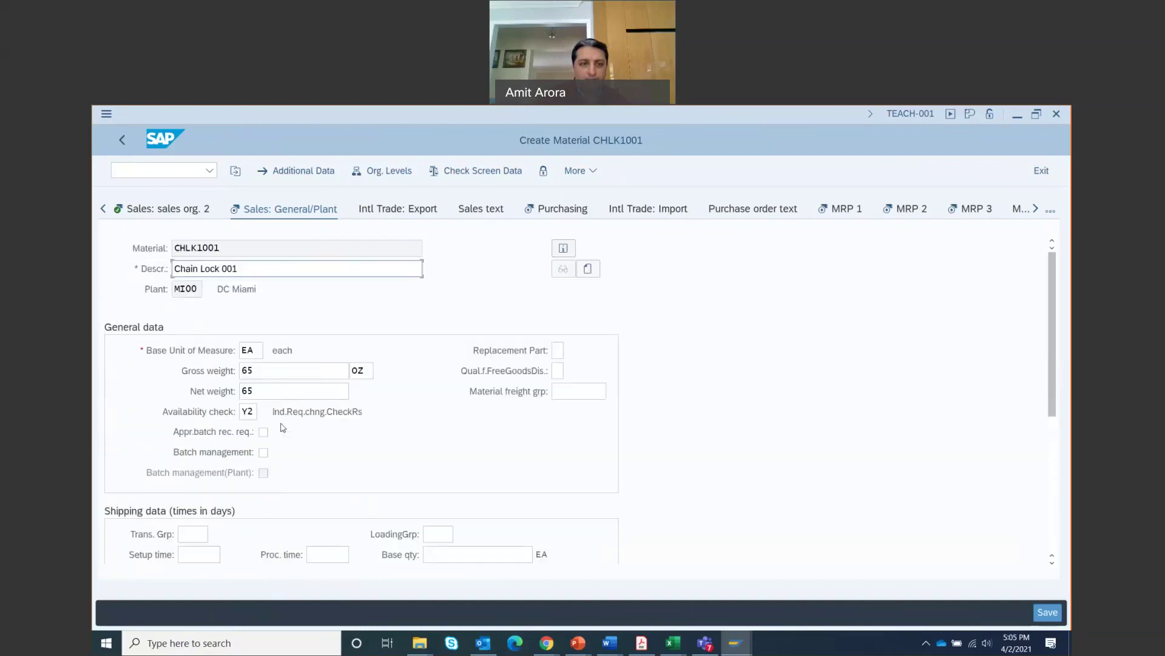
pyautogui.click(251, 412)
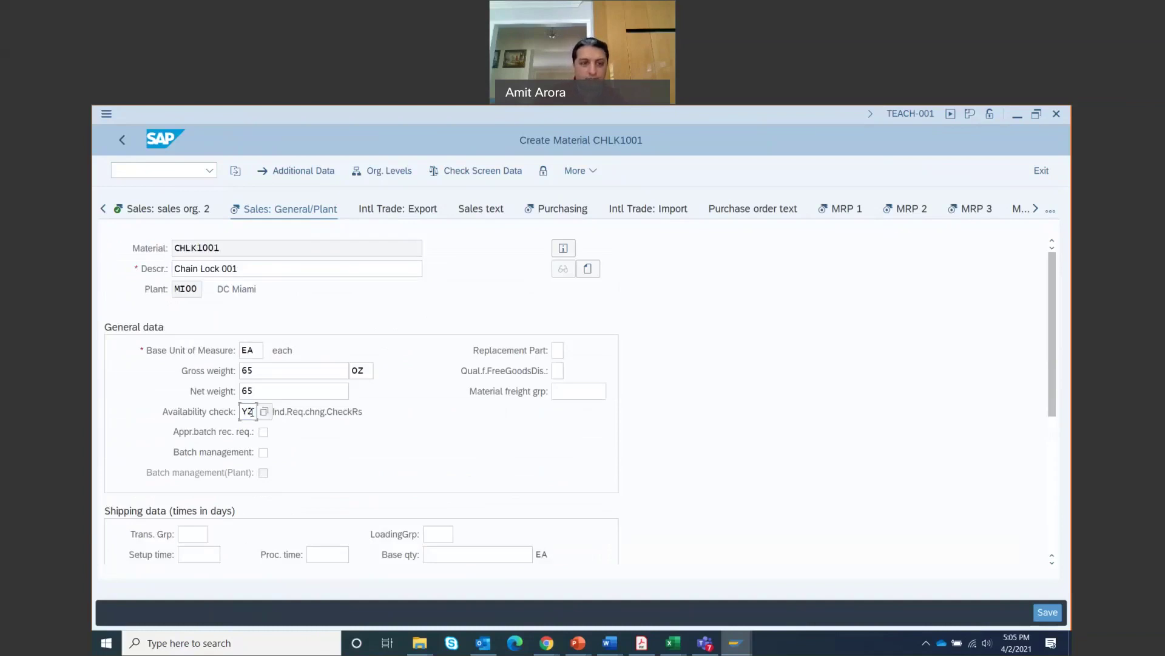
pyautogui.click(264, 412)
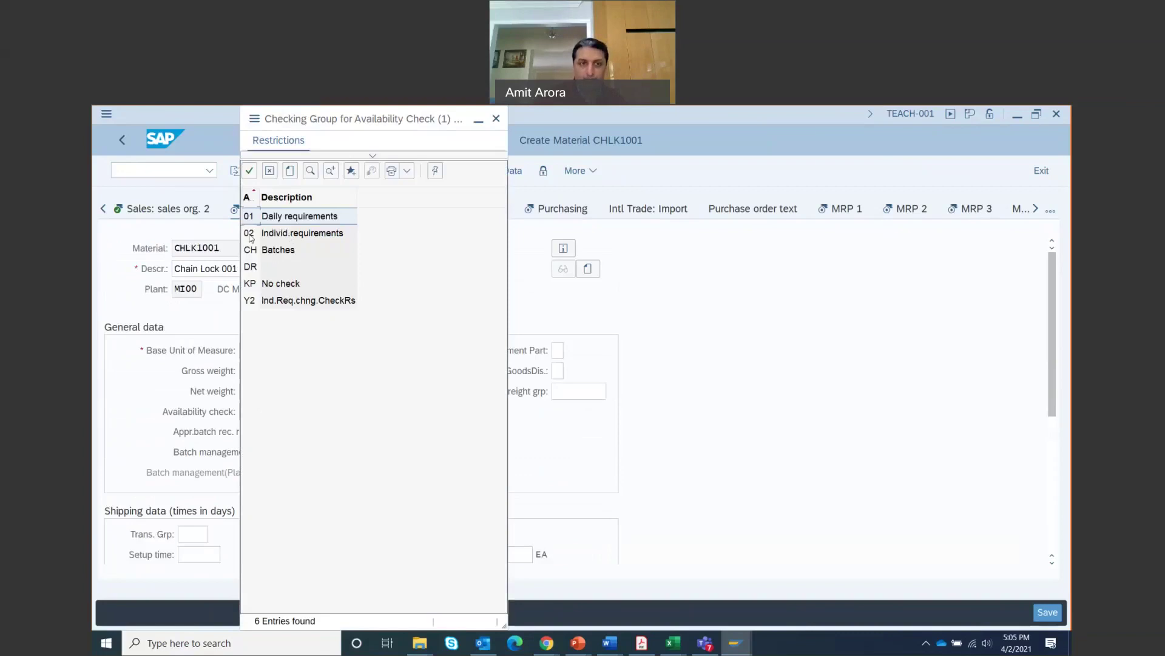
pyautogui.doubleClick(249, 236)
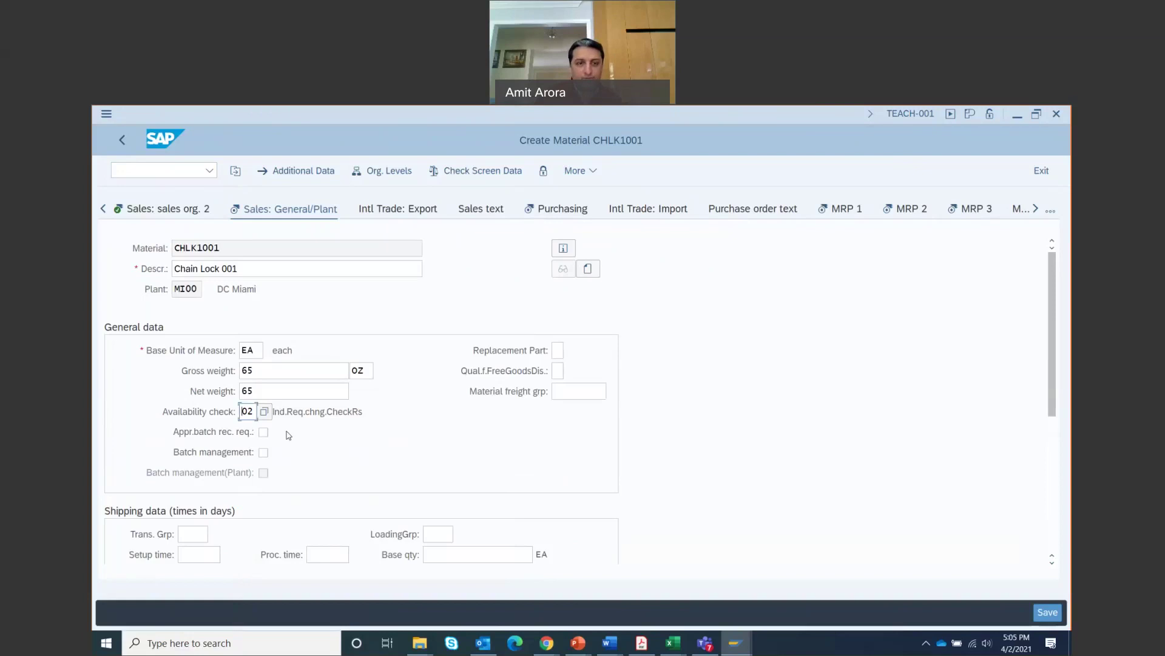
# Set transportation group 0001 (On pallets) and loading group 0002 (Hand lift).
pyautogui.click(198, 533)
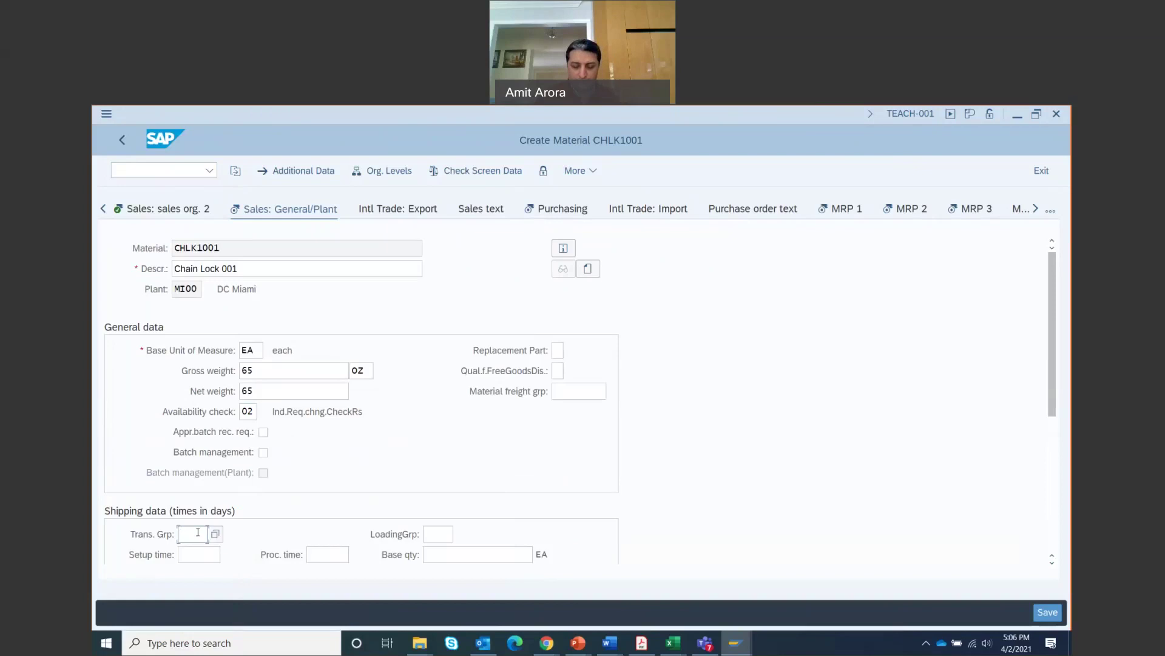
pyautogui.click(216, 534)
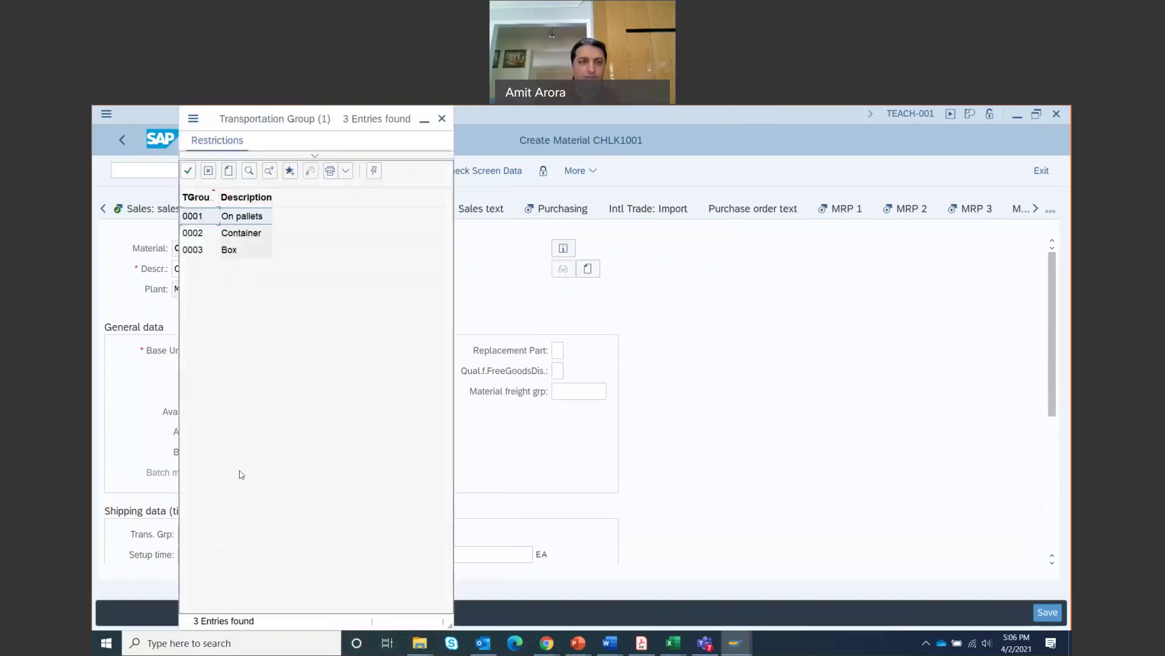
pyautogui.doubleClick(195, 221)
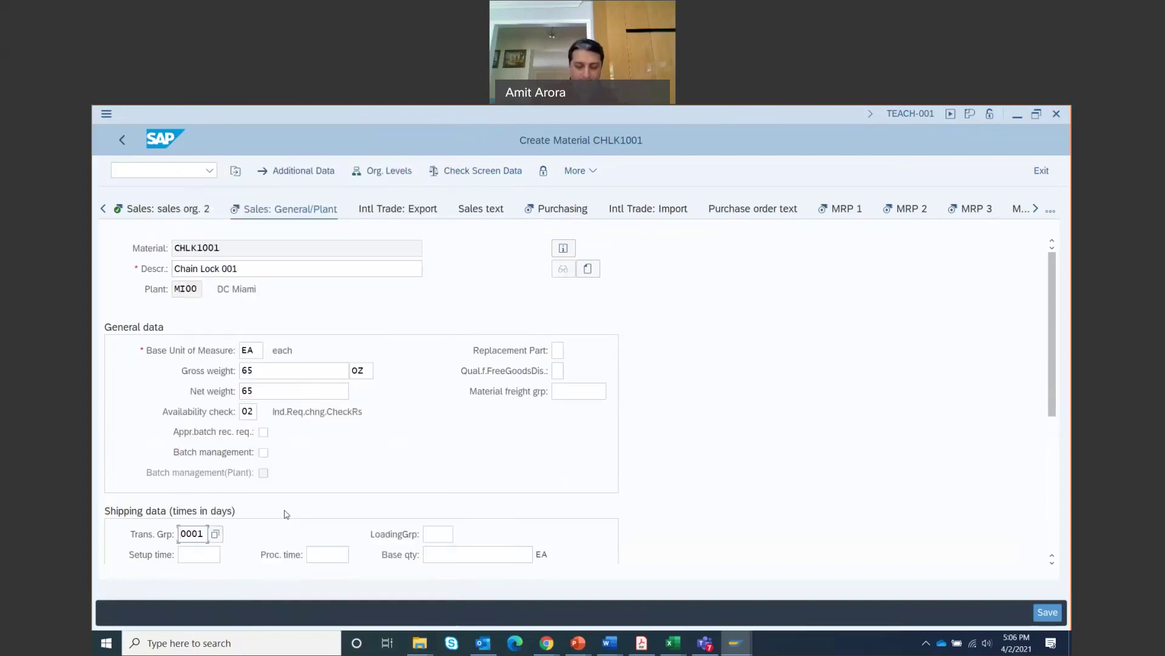
pyautogui.click(430, 535)
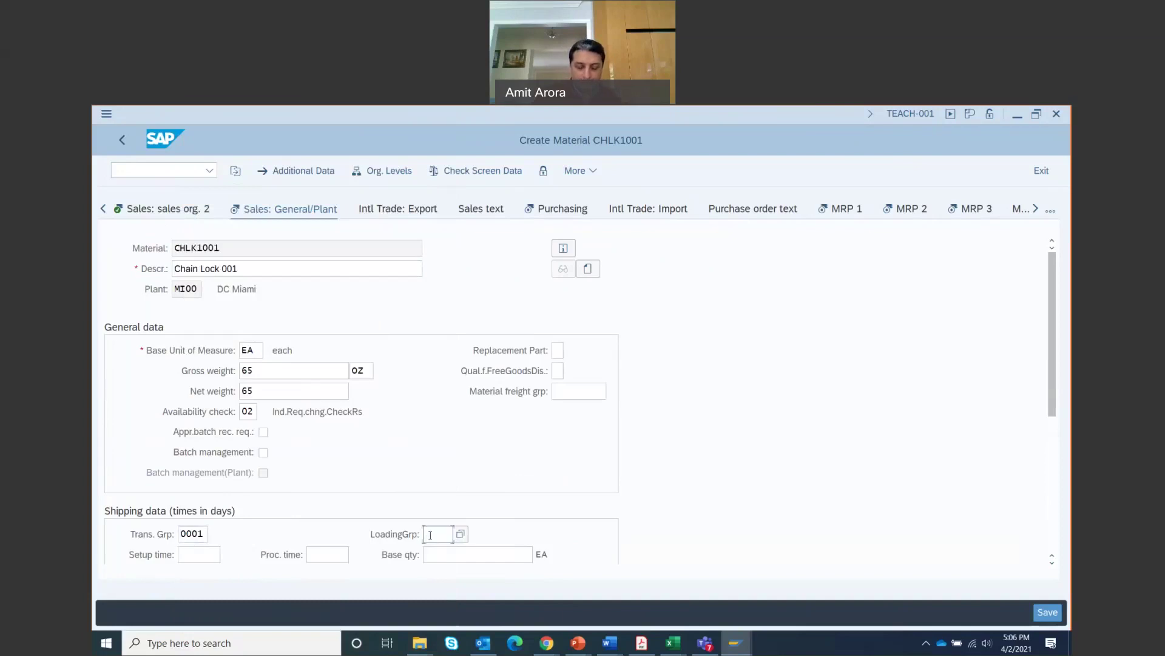
pyautogui.click(463, 536)
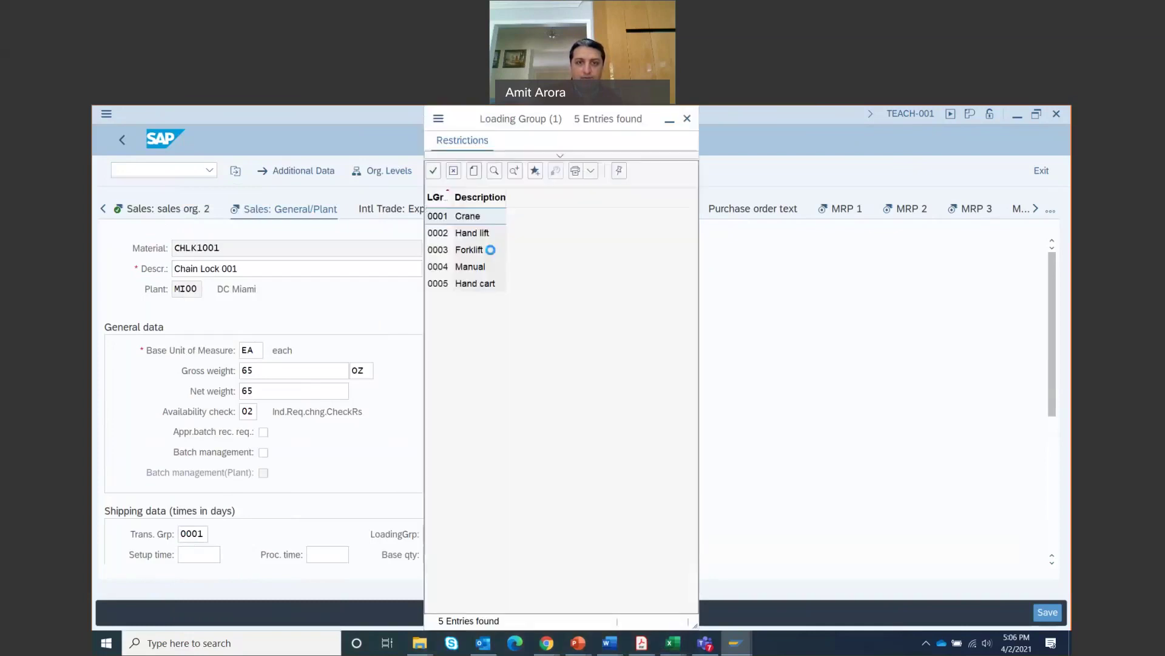
pyautogui.doubleClick(449, 234)
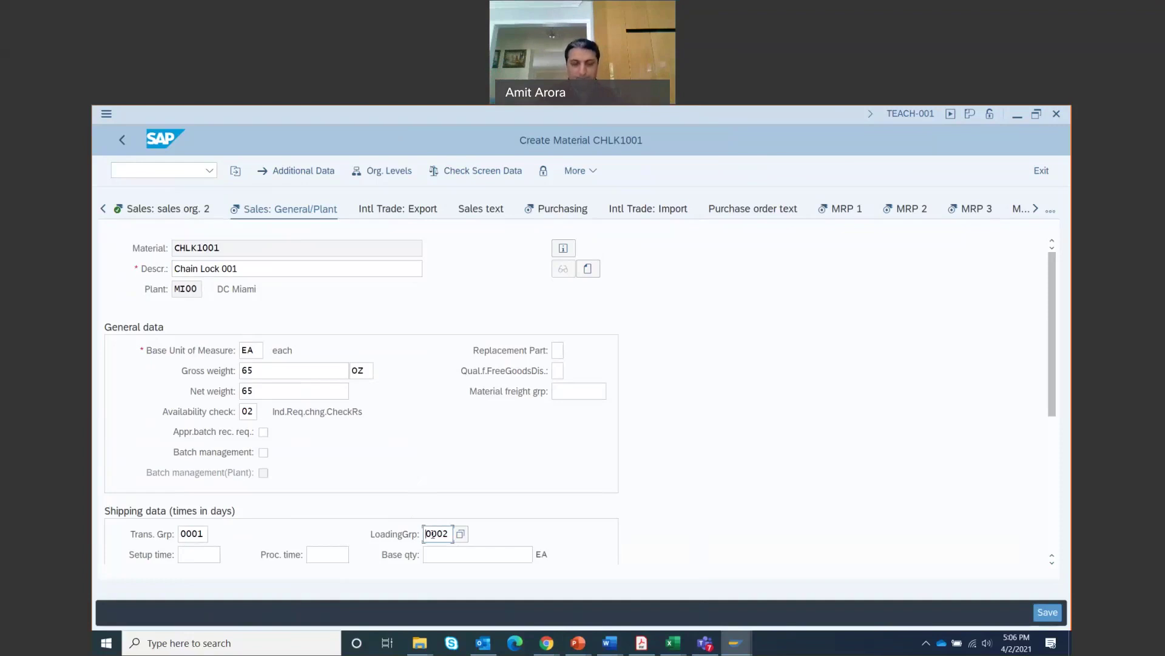
pyautogui.click(448, 533)
# Accept the sales data and choose purchasing group N00 in the Purchasing view for plant MI00.
pyautogui.press('Return')
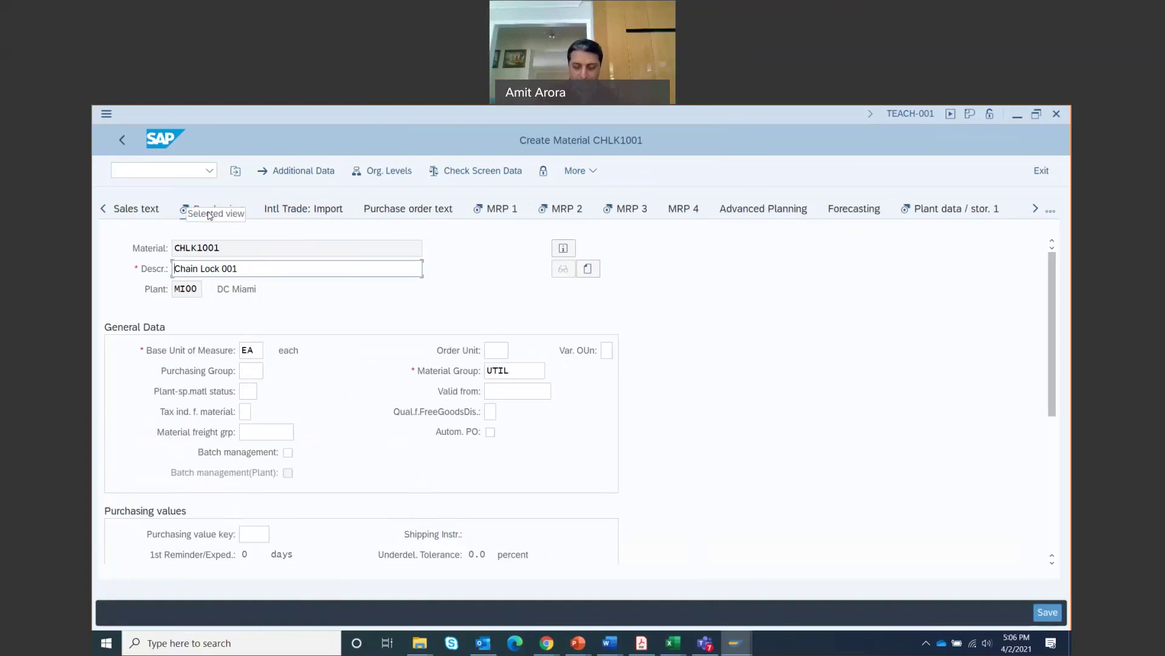
pyautogui.click(246, 371)
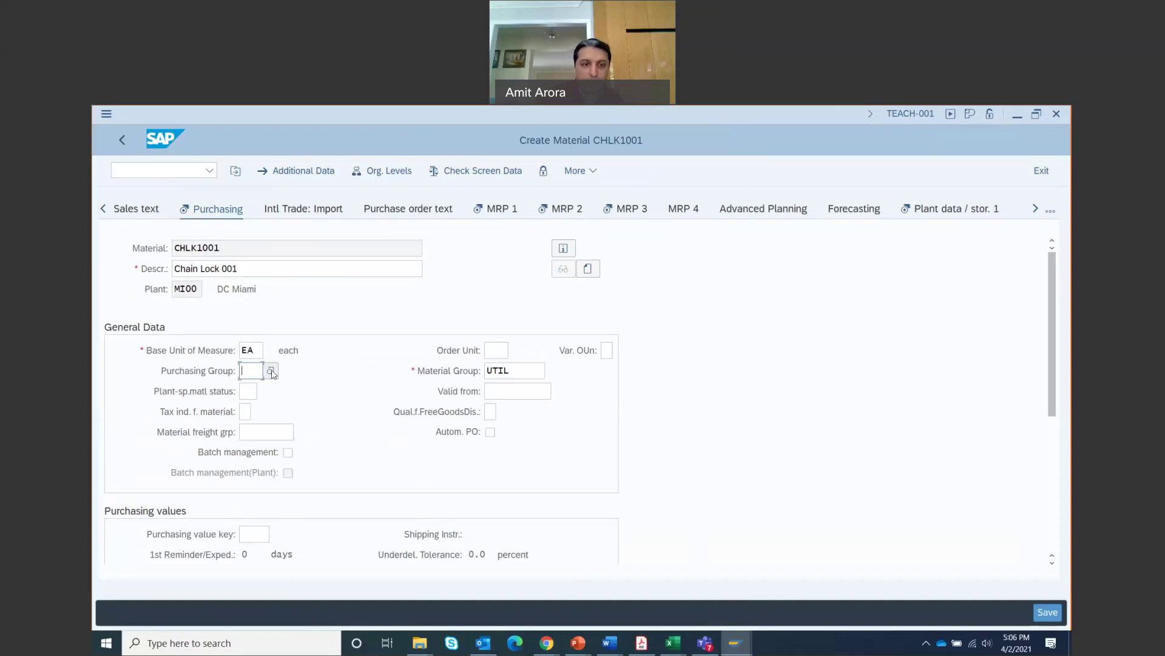
pyautogui.click(272, 372)
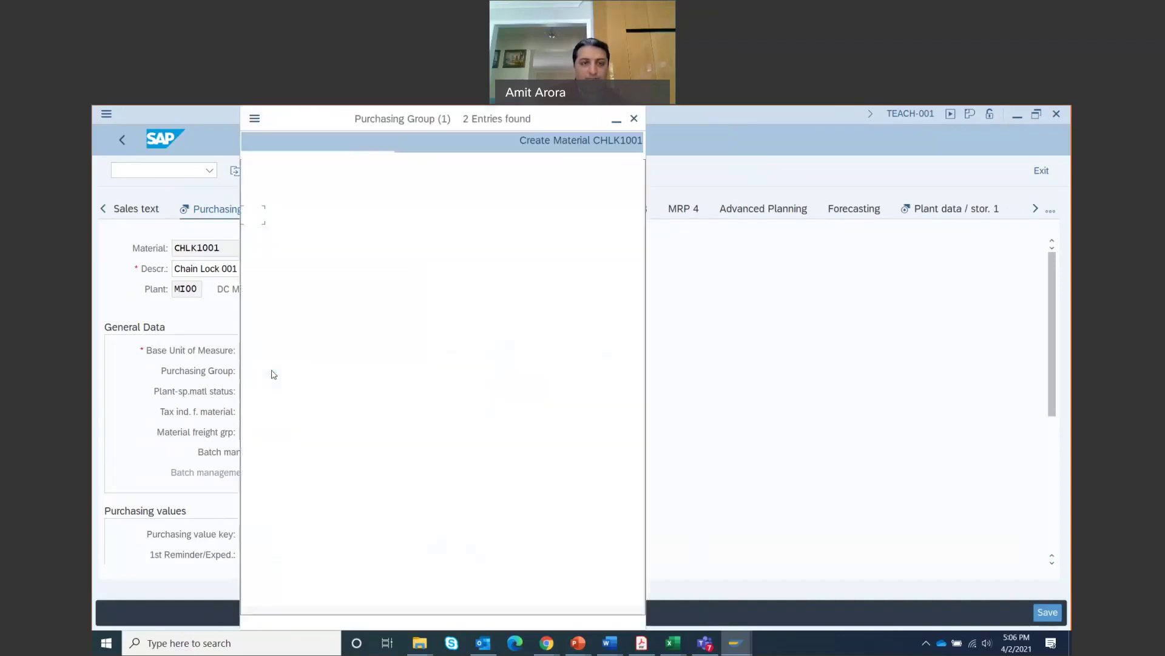
pyautogui.doubleClick(289, 234)
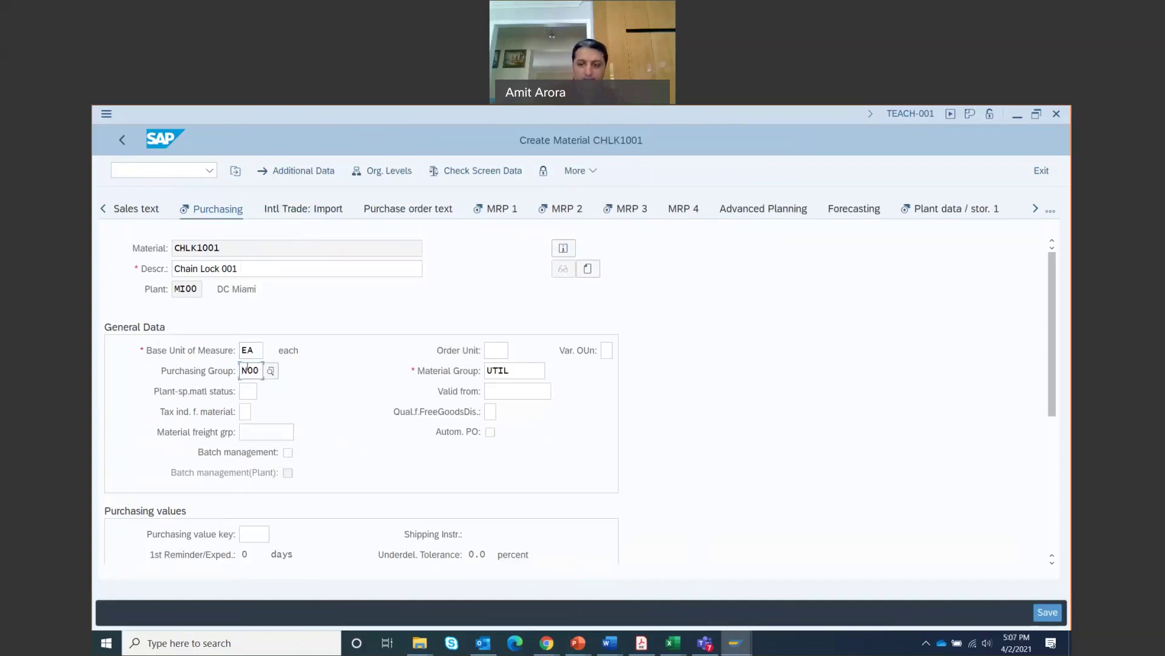
# On MRP 1, set MRP type PD and MRP controller 000.
pyautogui.click(498, 208)
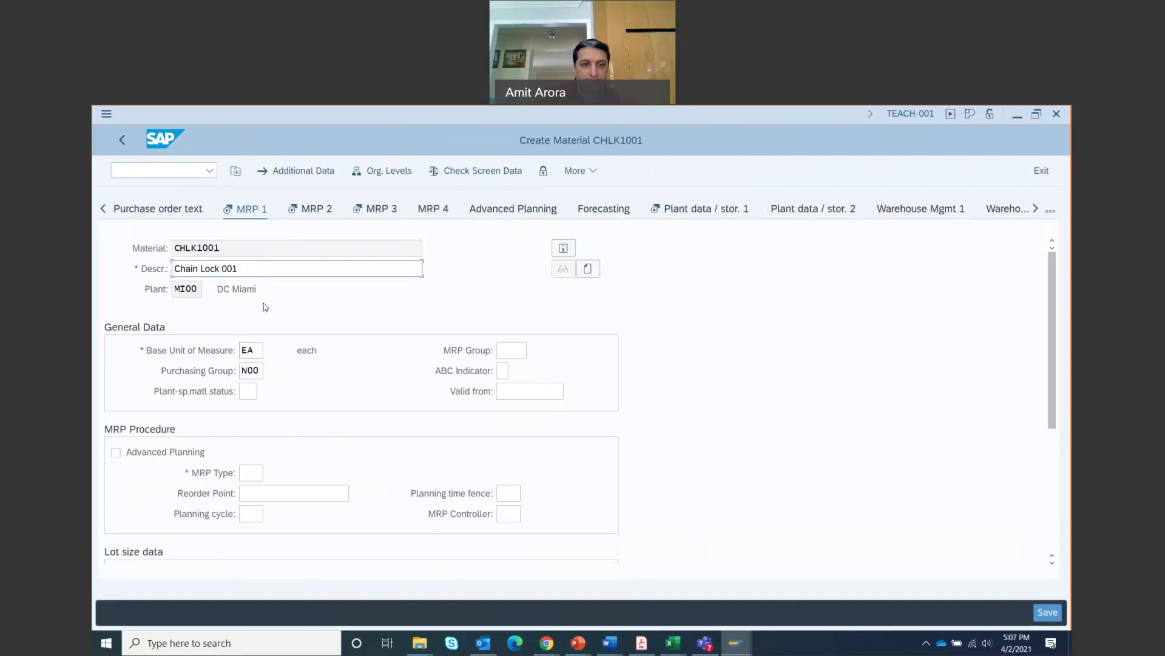
pyautogui.click(254, 474)
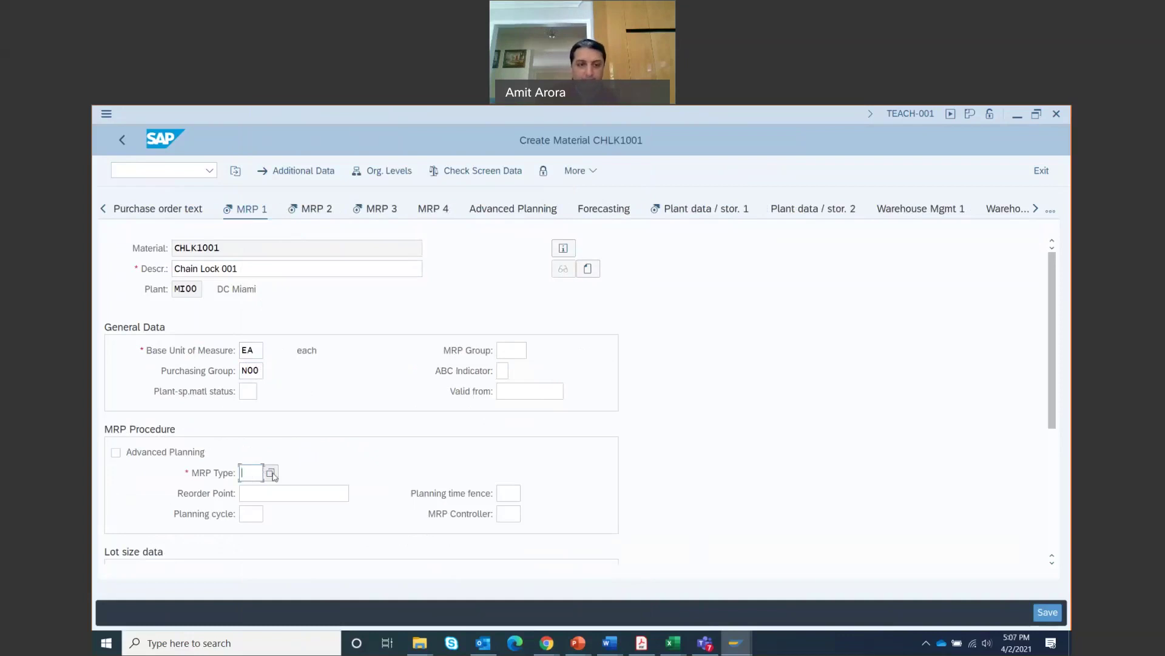
pyautogui.press('F4')
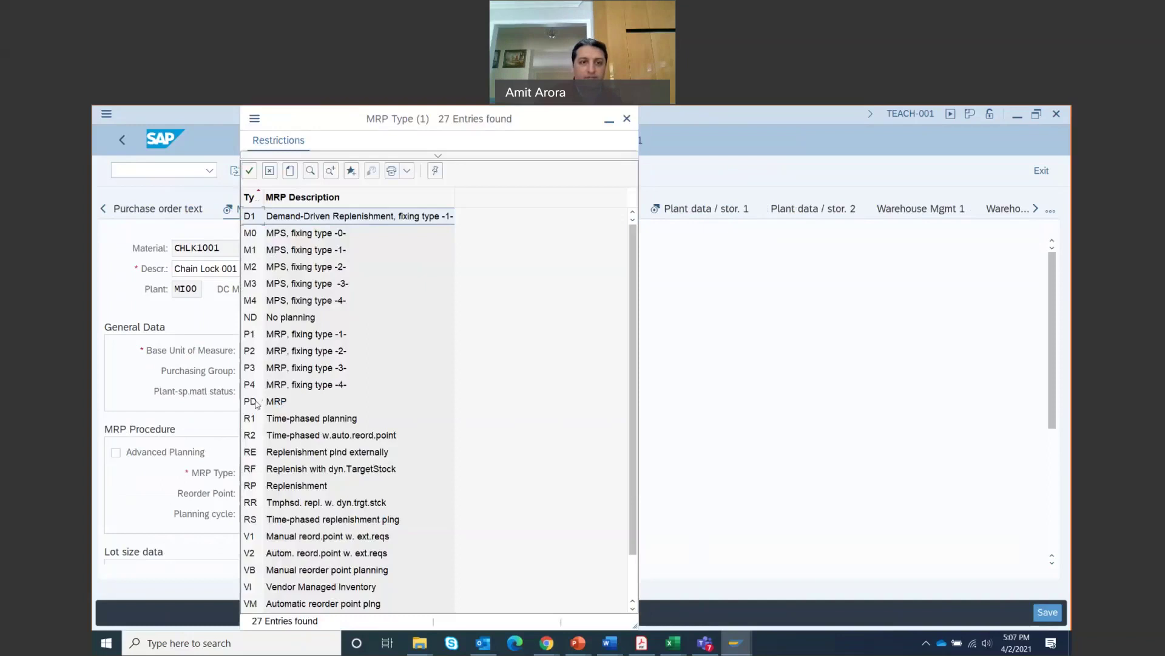
pyautogui.doubleClick(256, 401)
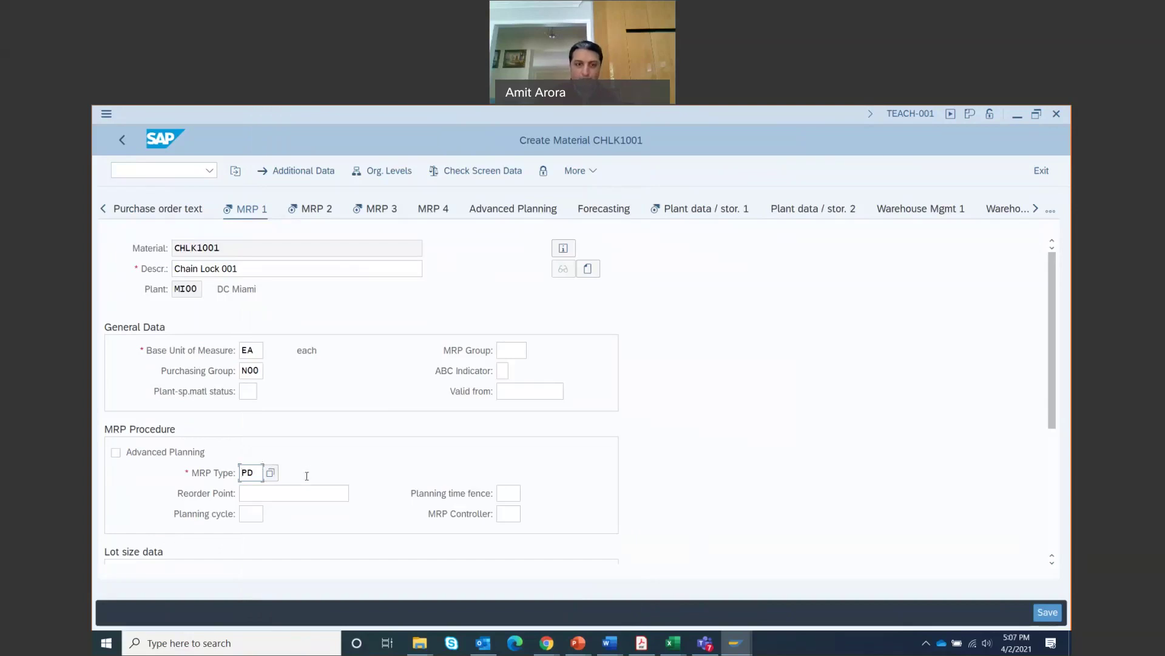
pyautogui.scroll(-1, 336, 424)
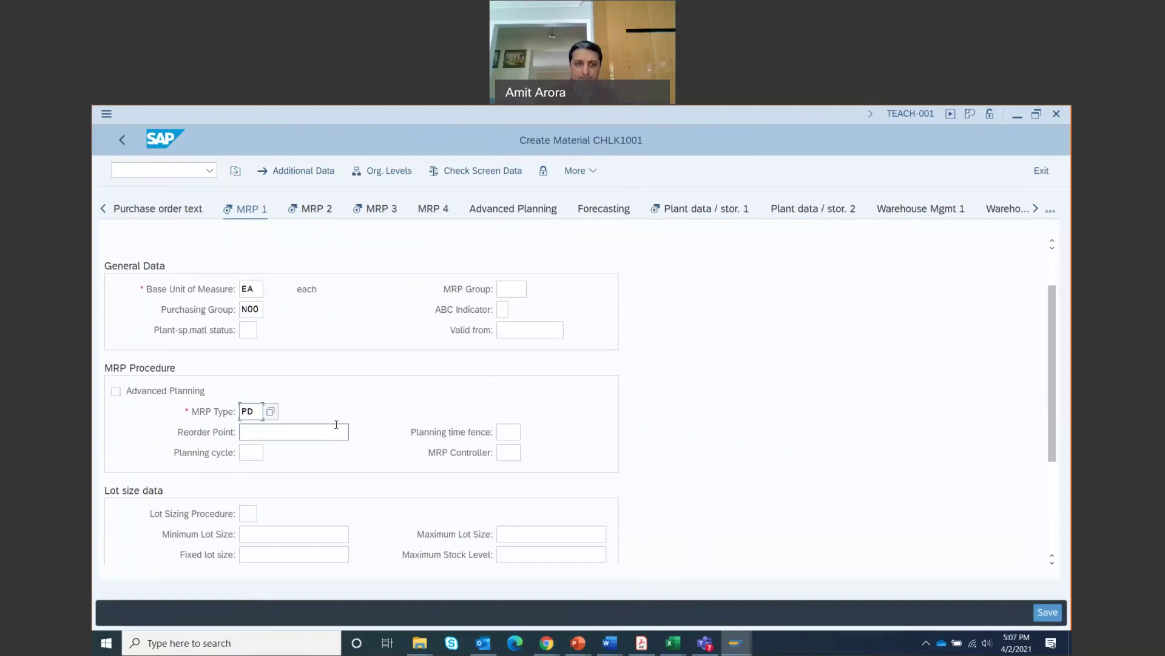
pyautogui.click(514, 454)
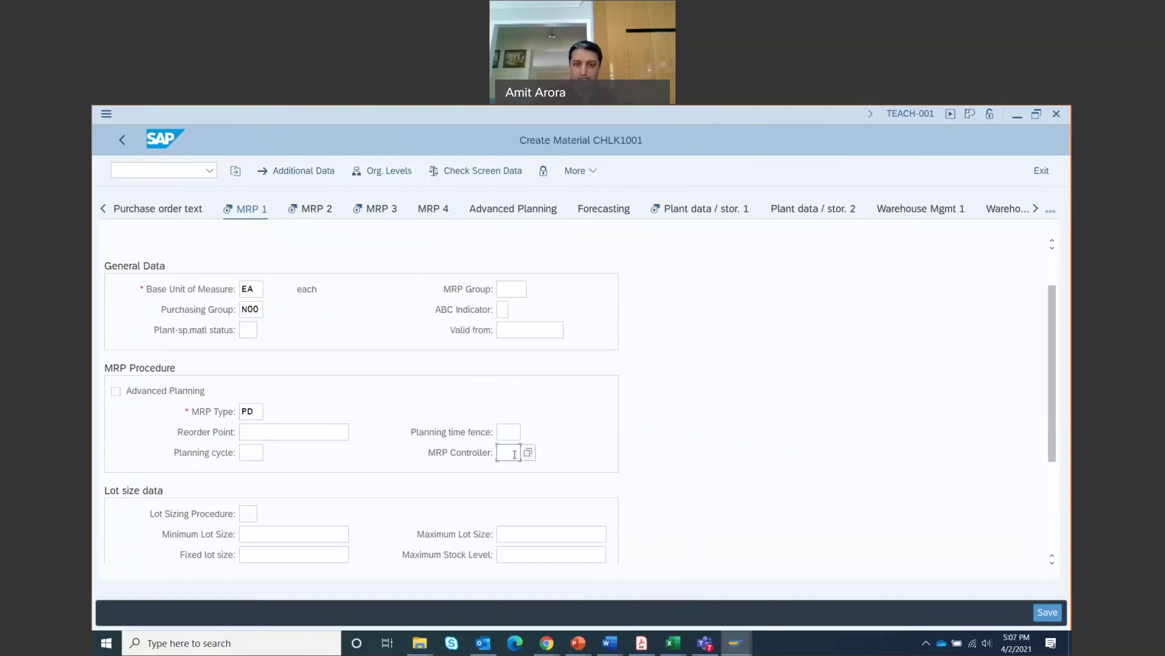
pyautogui.click(529, 453)
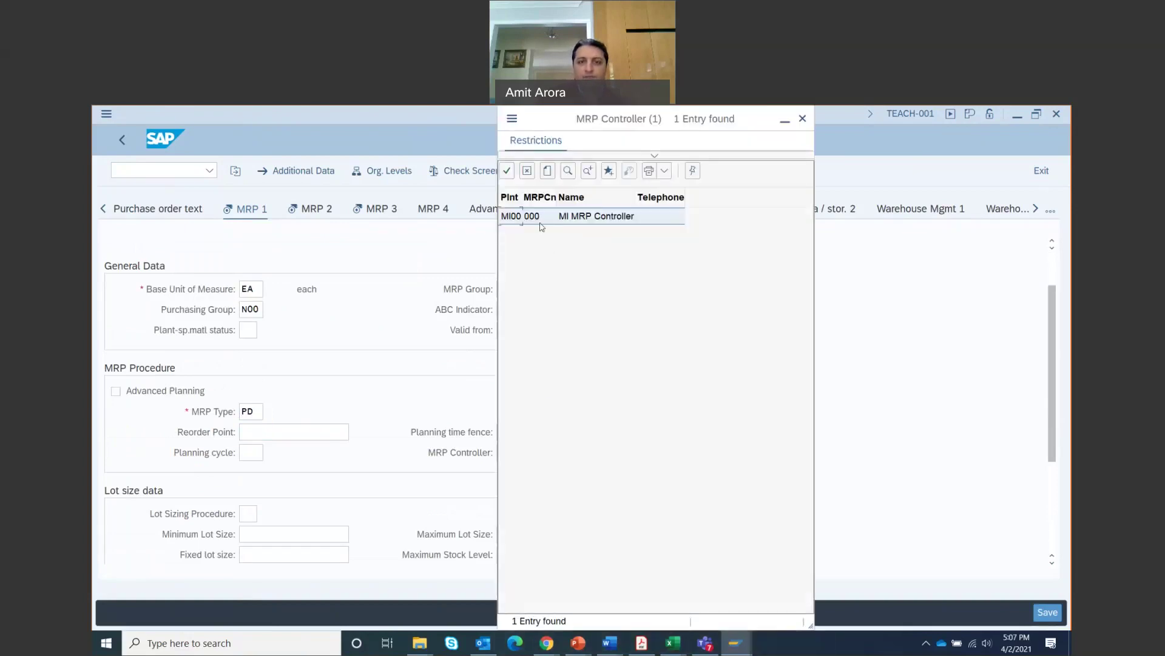
pyautogui.doubleClick(548, 219)
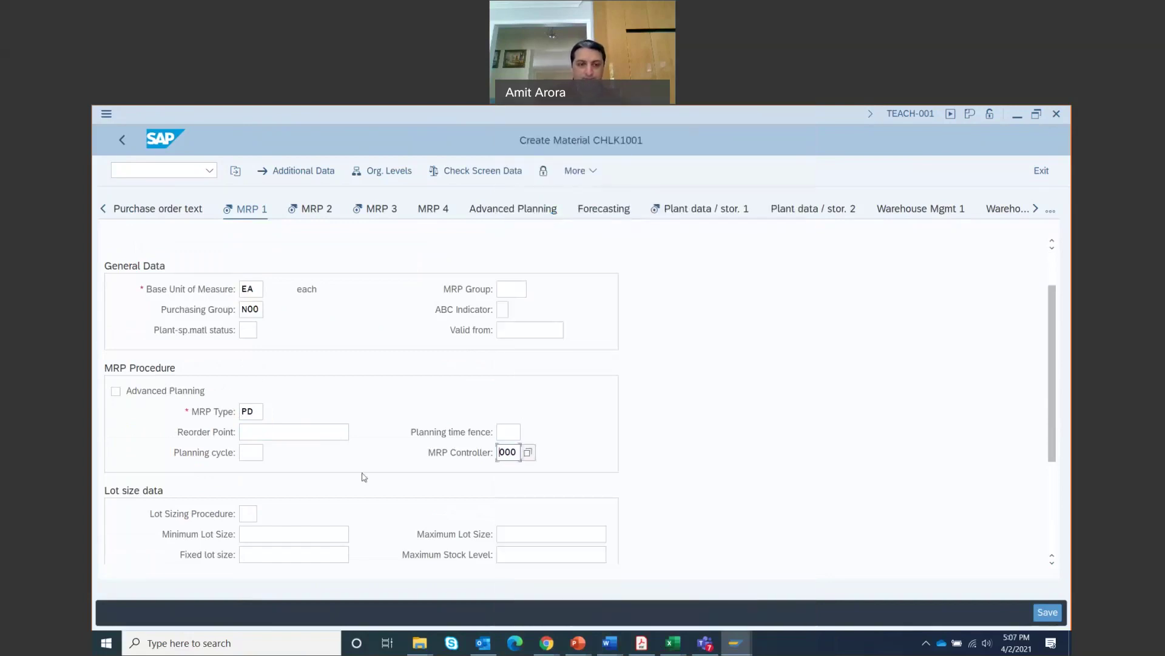
# Set lot sizing procedure EX and minimum lot size 10, then accept the MRP 1 data.
pyautogui.click(246, 513)
pyautogui.click(264, 514)
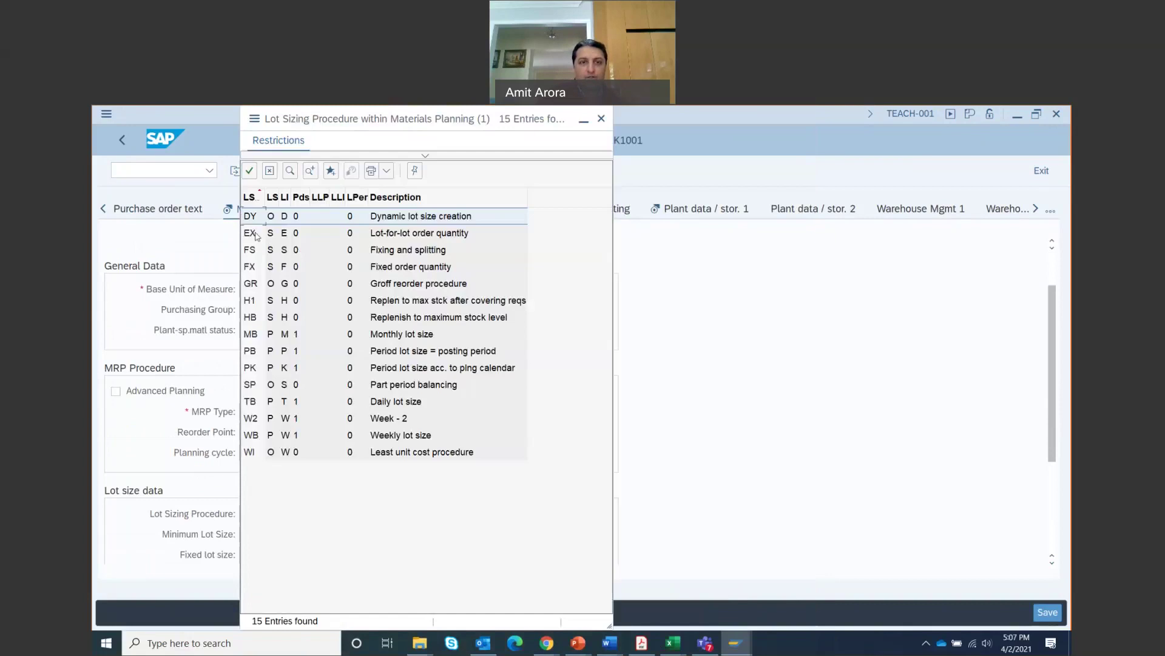
pyautogui.press('Escape')
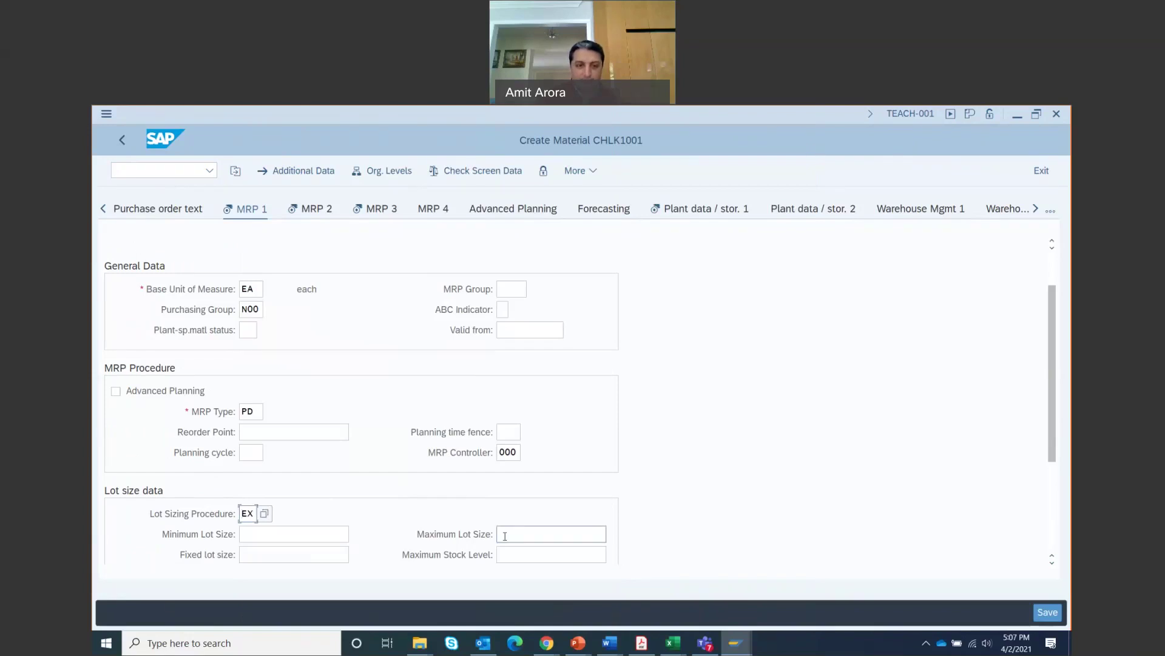
pyautogui.click(267, 534)
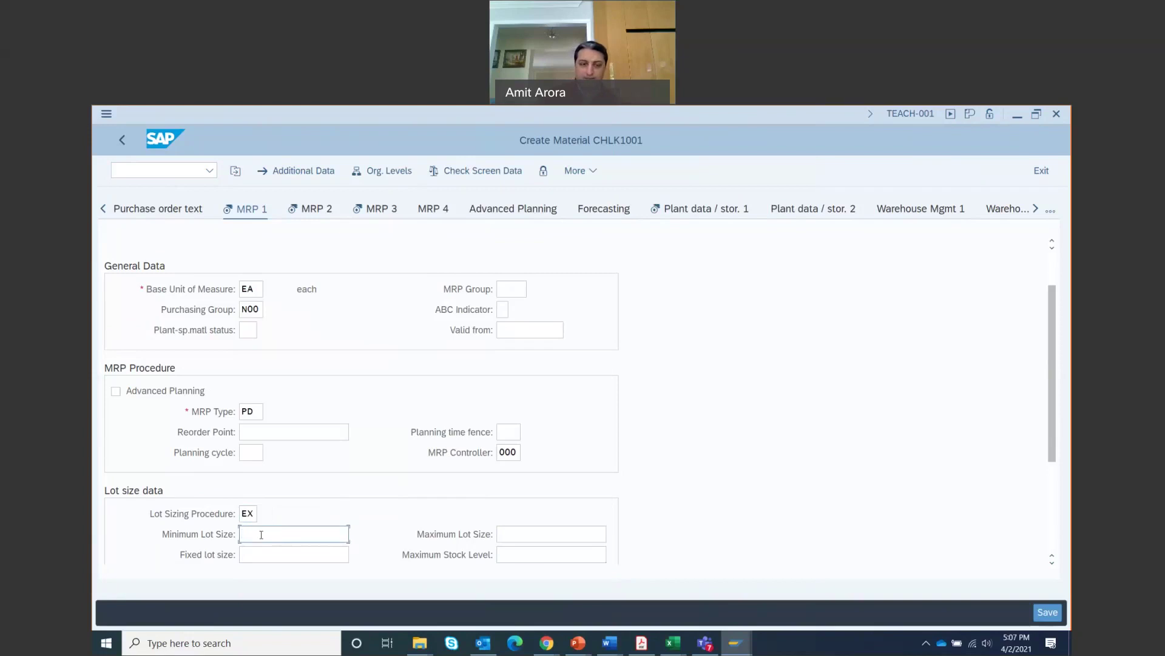
pyautogui.write('10')
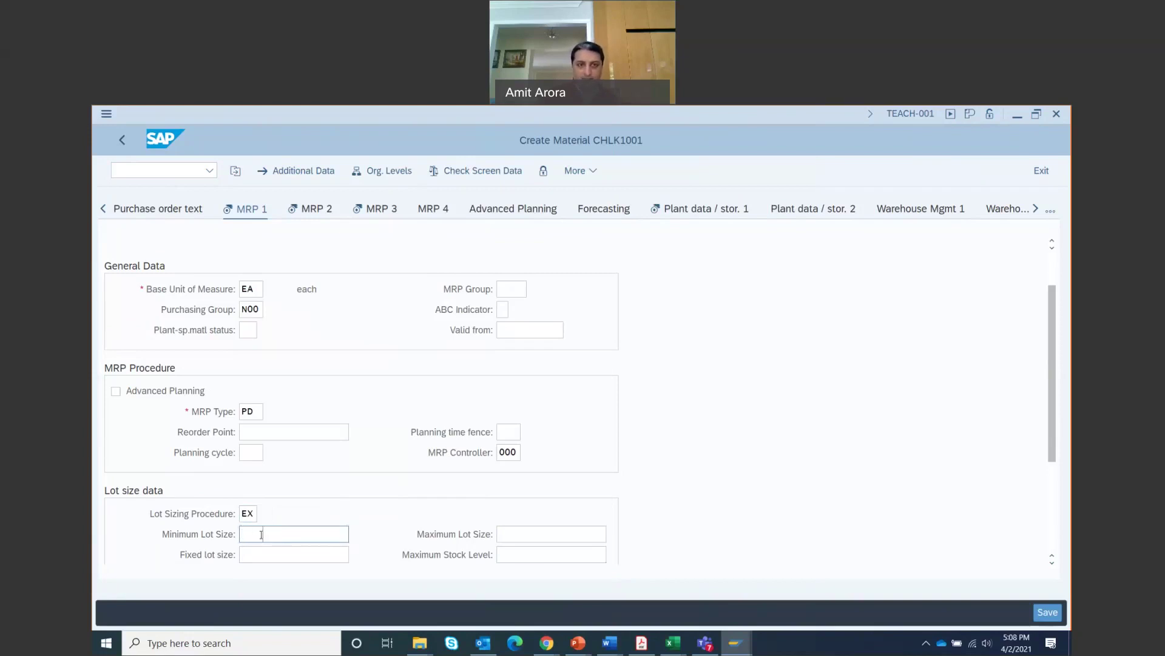
pyautogui.press('Return')
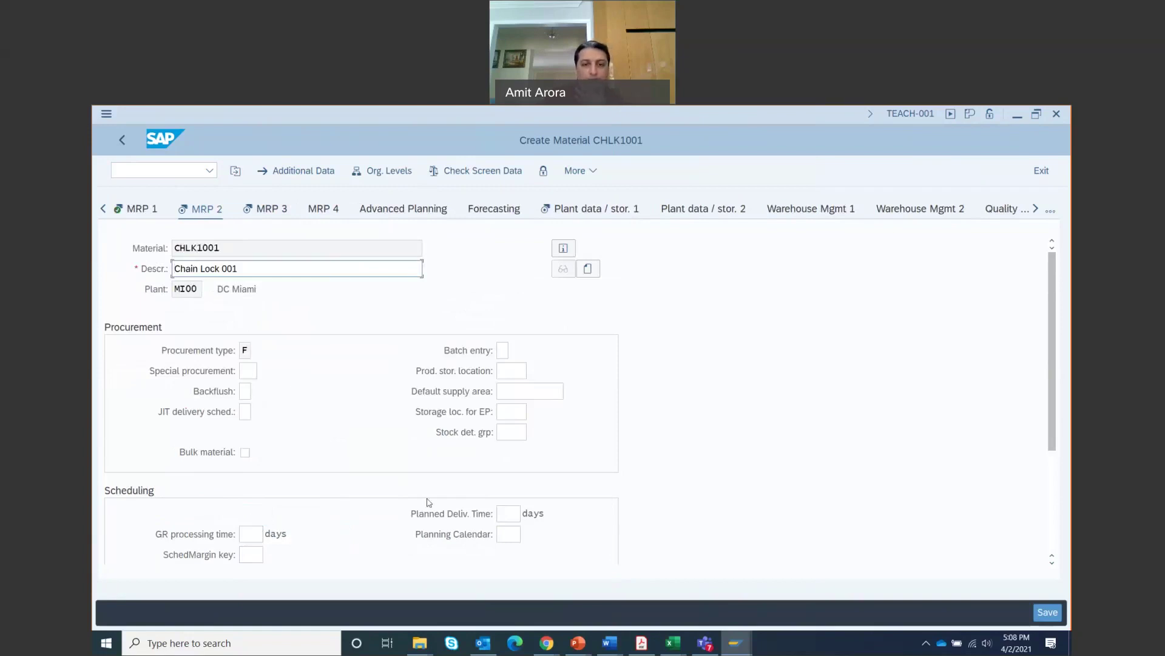
# Enter planned delivery time 6 days and scheduling margin key 001 on MRP 2.
pyautogui.click(509, 515)
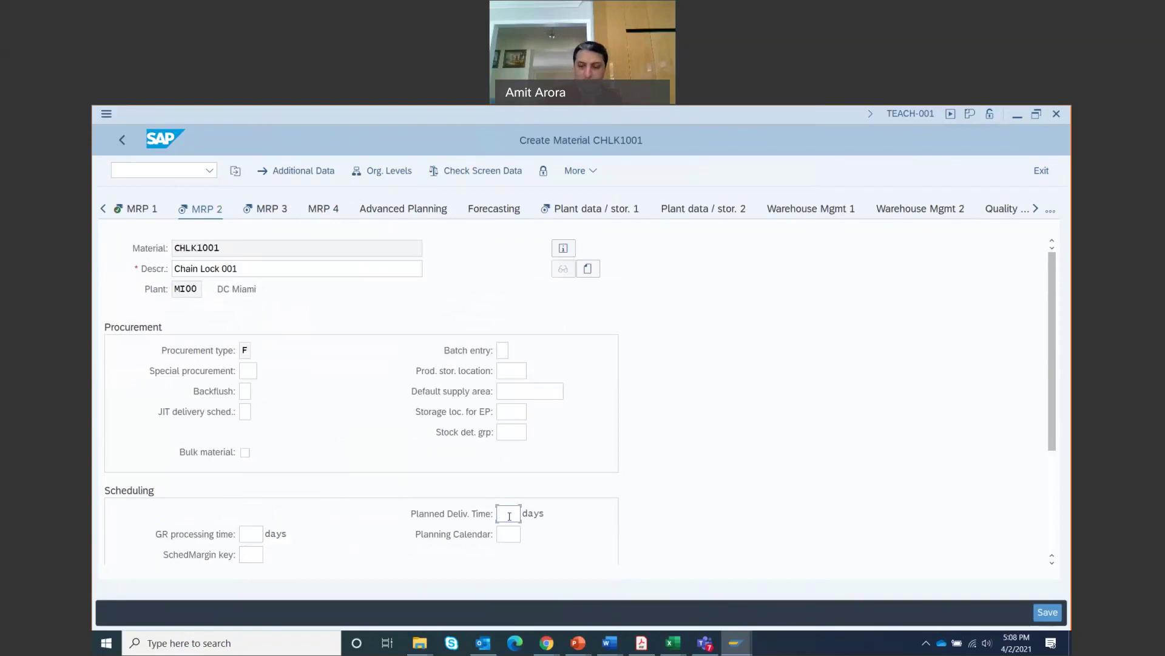
pyautogui.write('6')
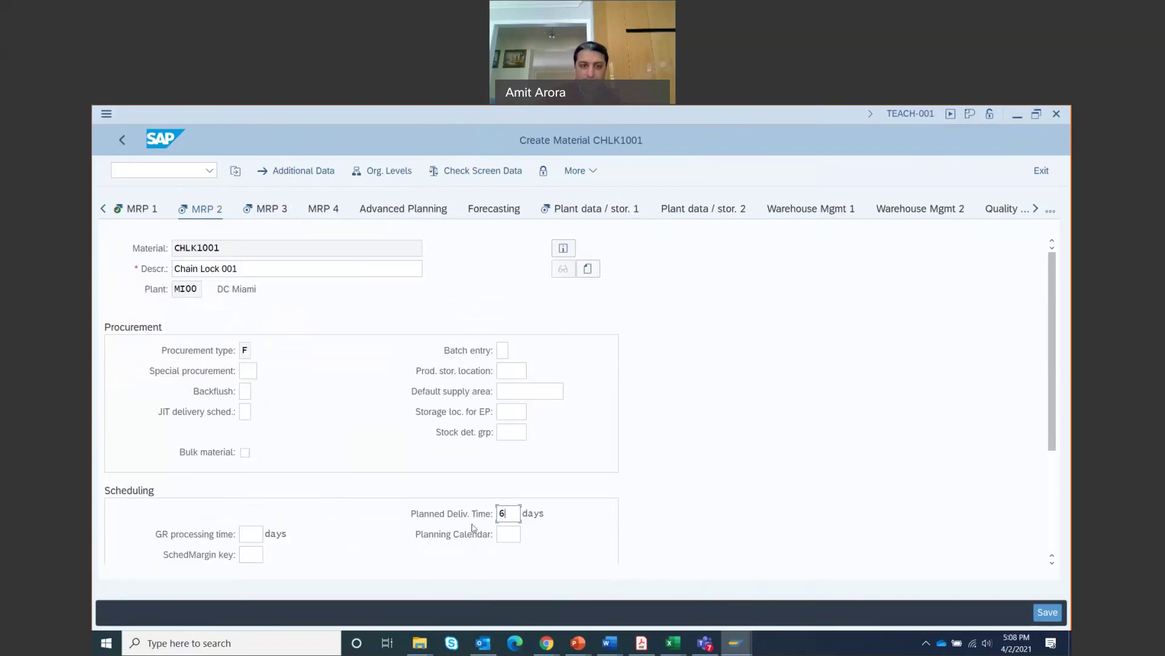
pyautogui.click(248, 556)
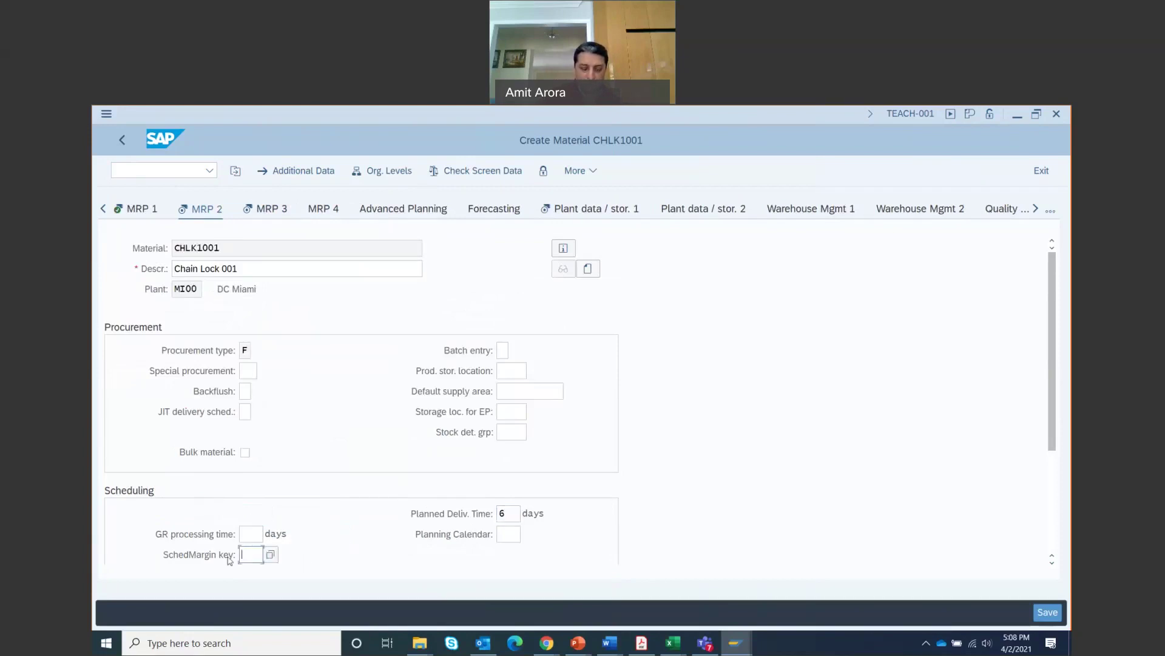
pyautogui.click(270, 555)
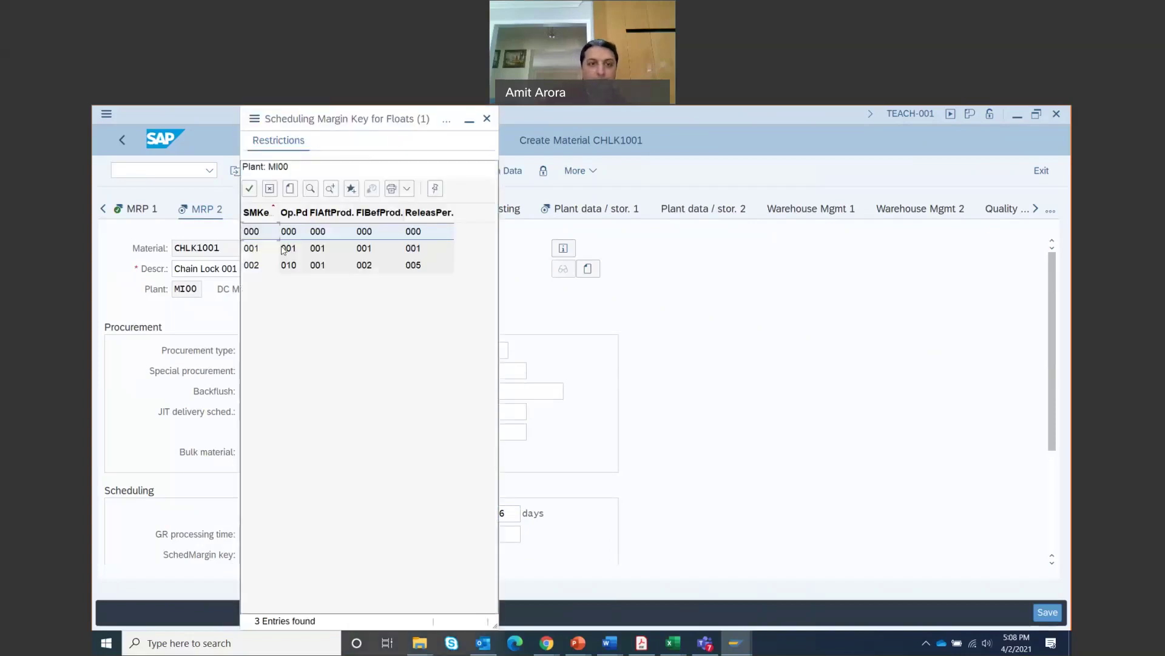
pyautogui.doubleClick(260, 249)
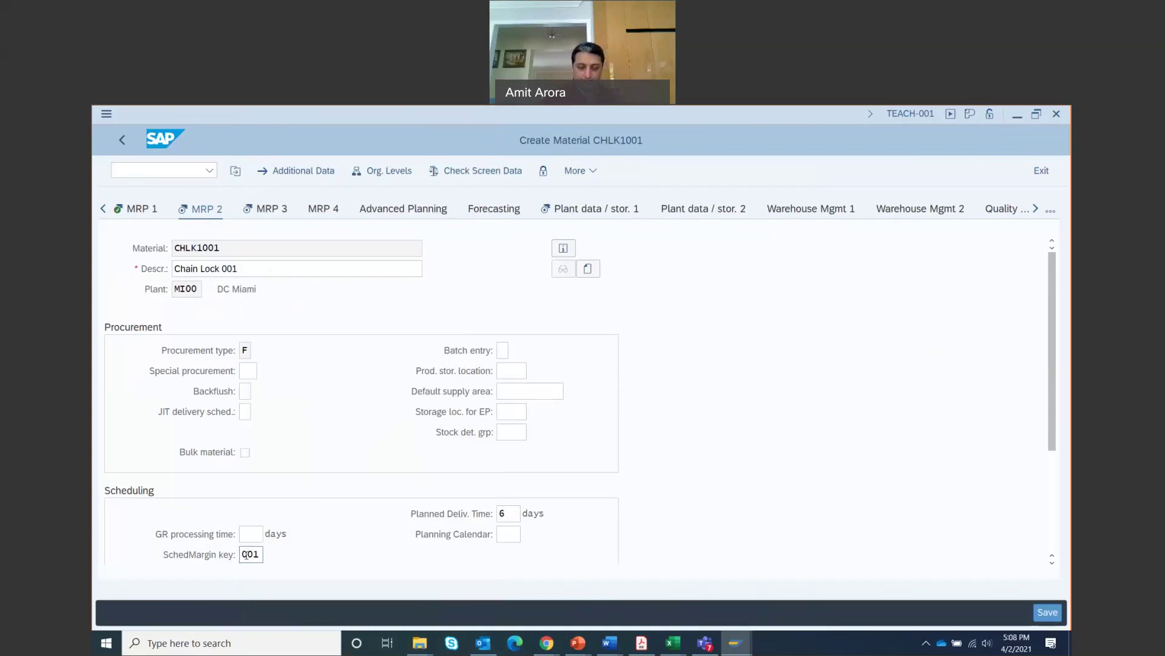
# Pass through MRP 3, checking availability check 02, to reach Plant data / stor. 1 for MI00/TG00.
pyautogui.press('Return')
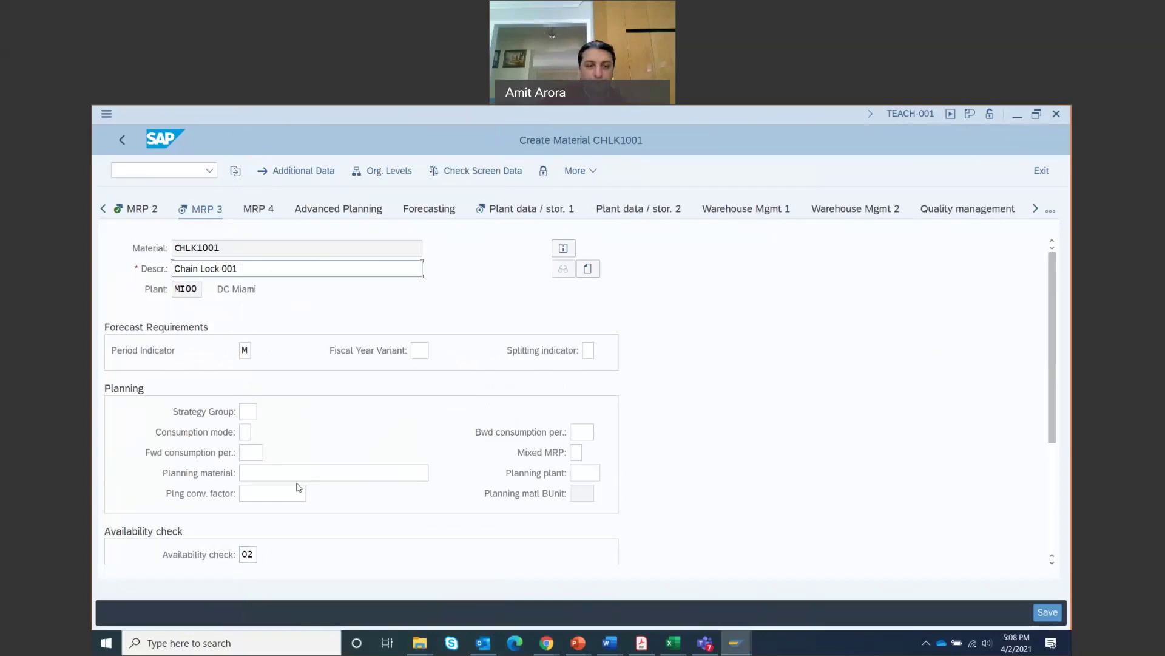
pyautogui.scroll(-1, 299, 486)
pyautogui.click(249, 493)
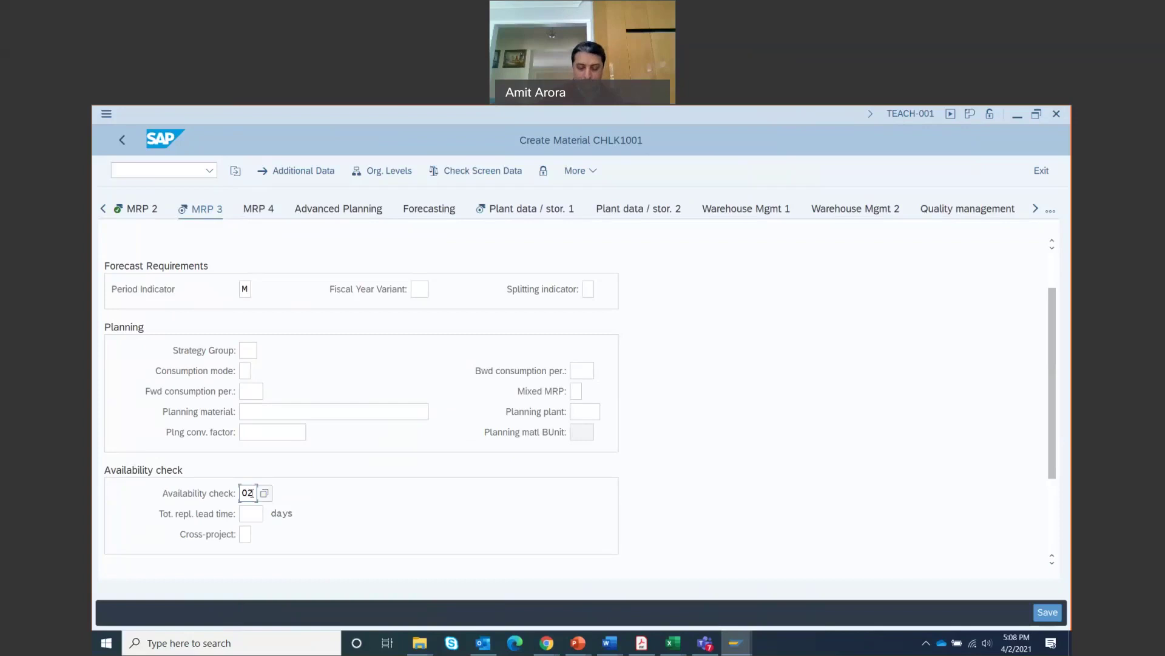
pyautogui.press('Return')
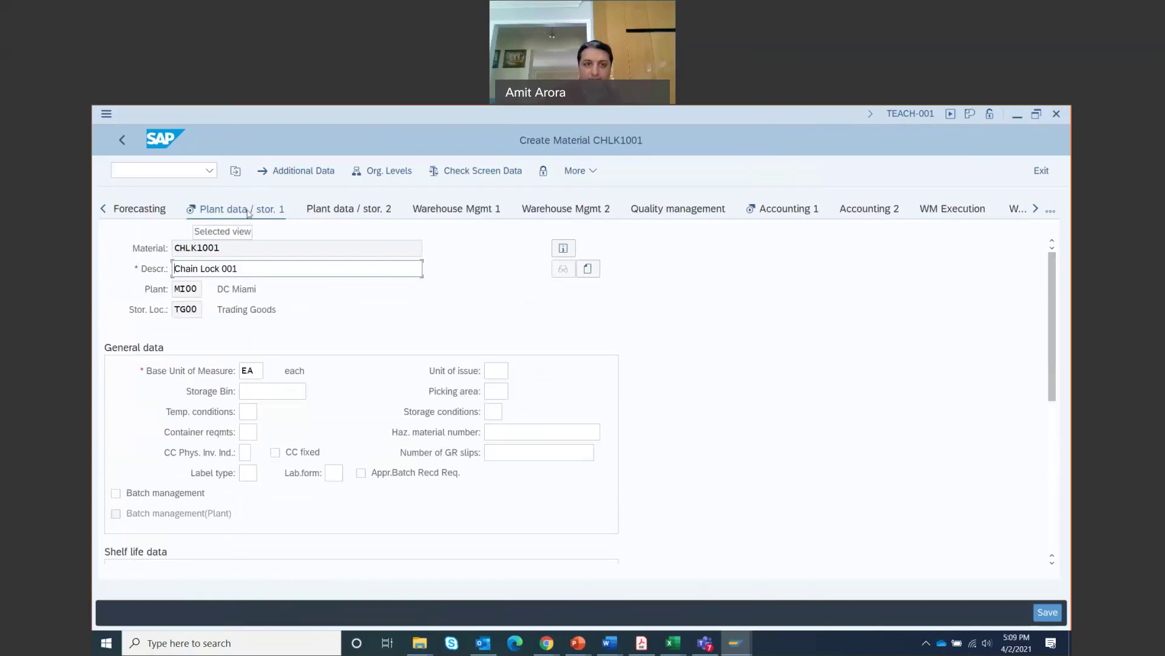
# On Accounting 1, choose valuation class 3100 (Trading goods) and enter per-unit price 33.50 USD.
pyautogui.click(247, 212)
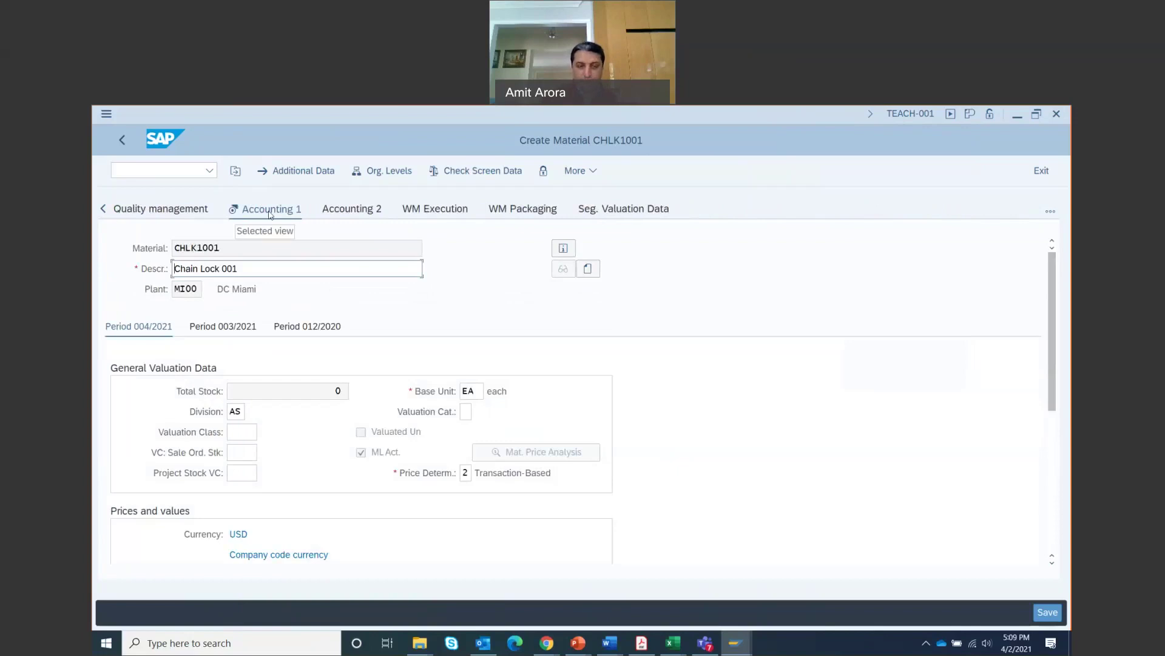
pyautogui.click(235, 432)
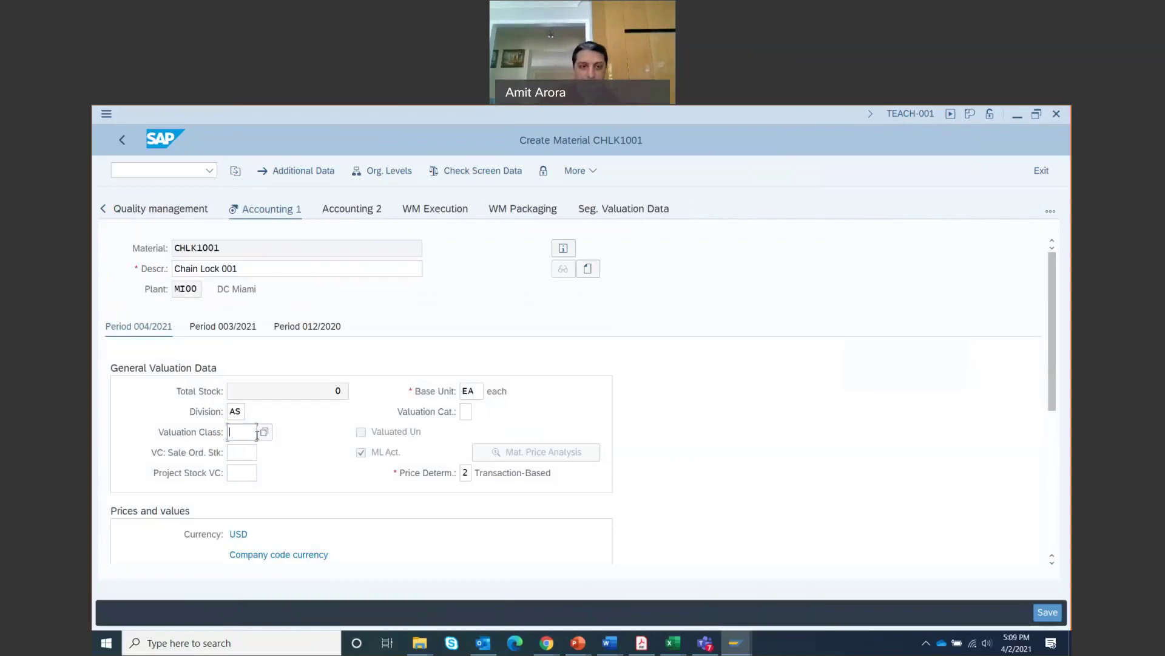
pyautogui.click(267, 434)
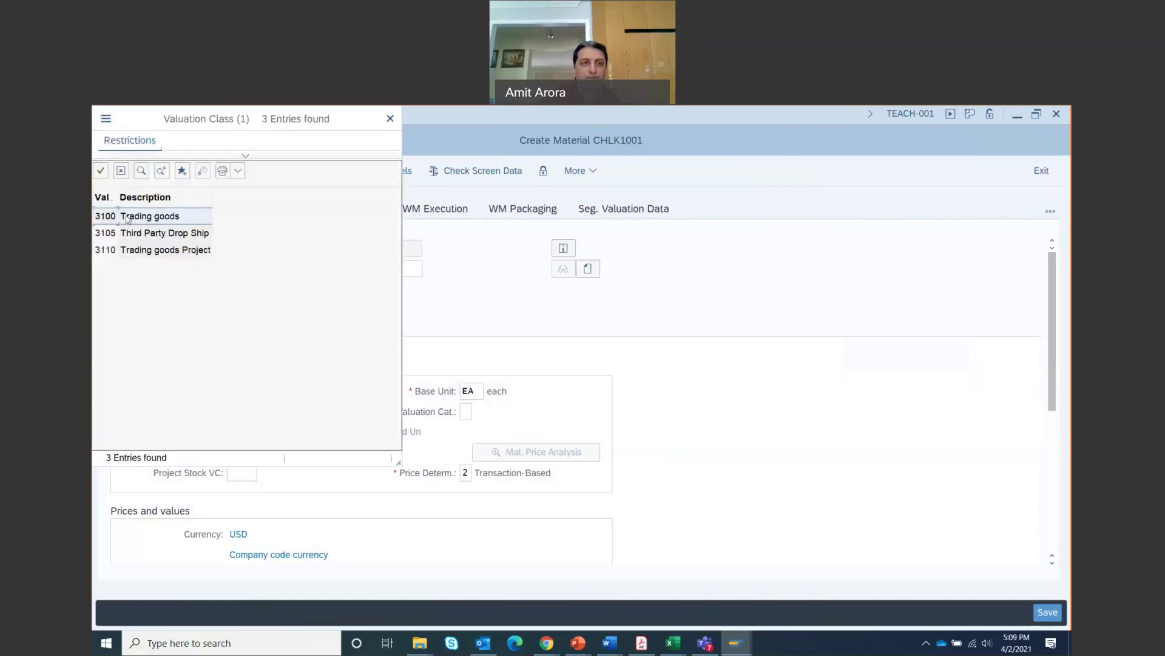
pyautogui.doubleClick(127, 217)
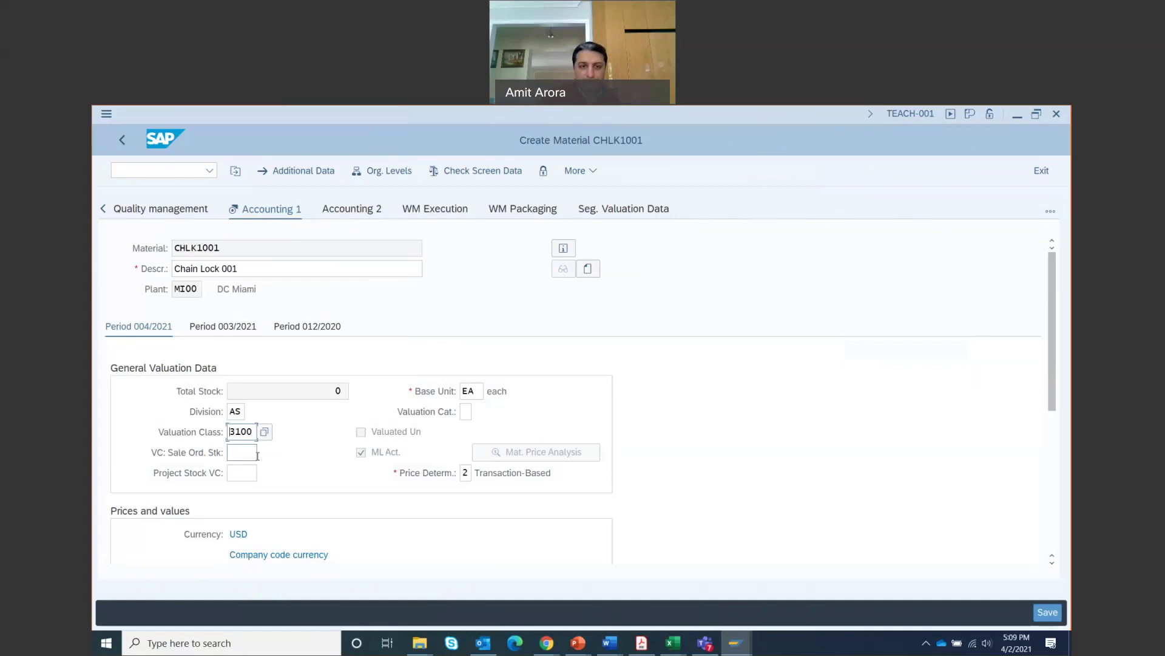
pyautogui.scroll(-1, 305, 444)
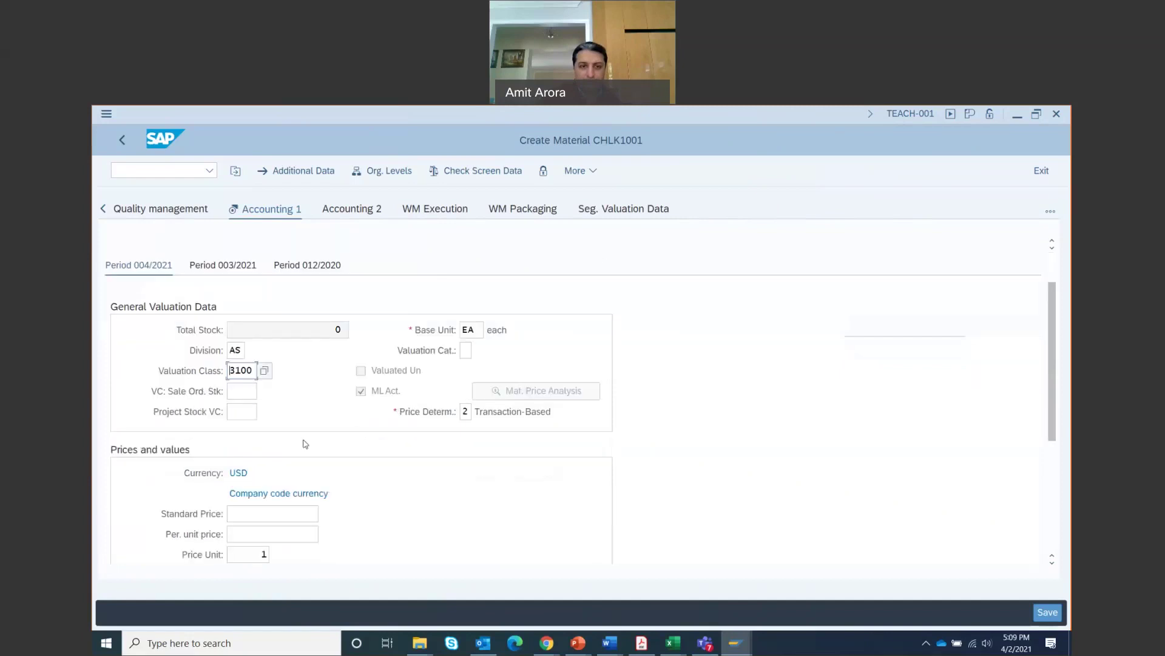
pyautogui.click(250, 533)
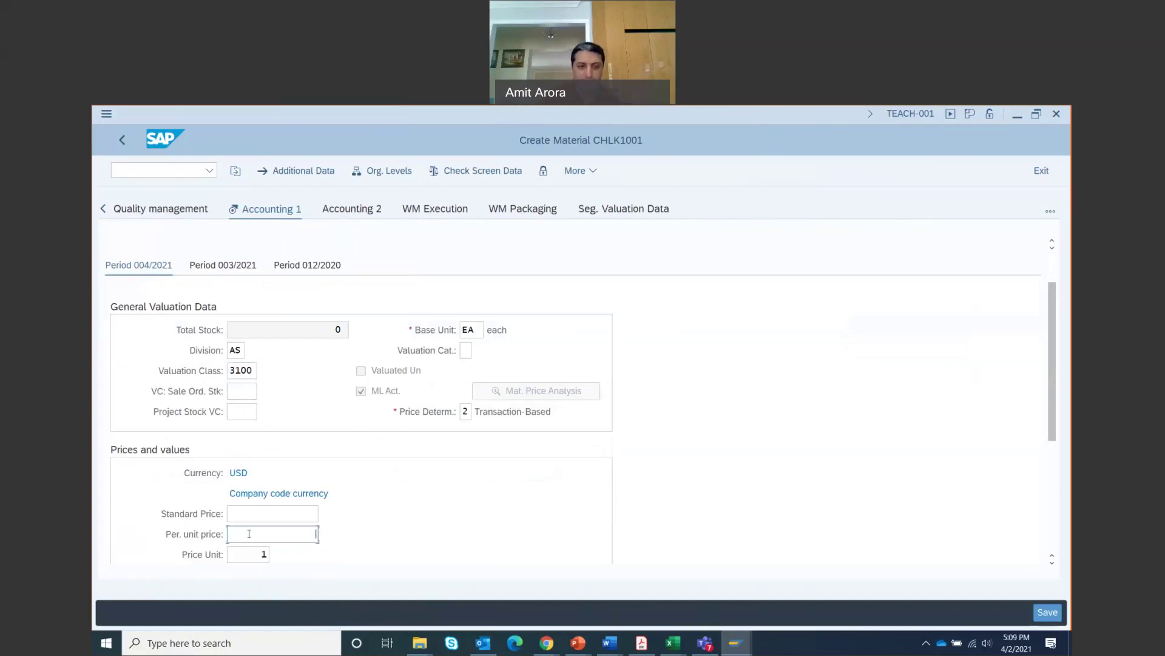
pyautogui.write('33.50')
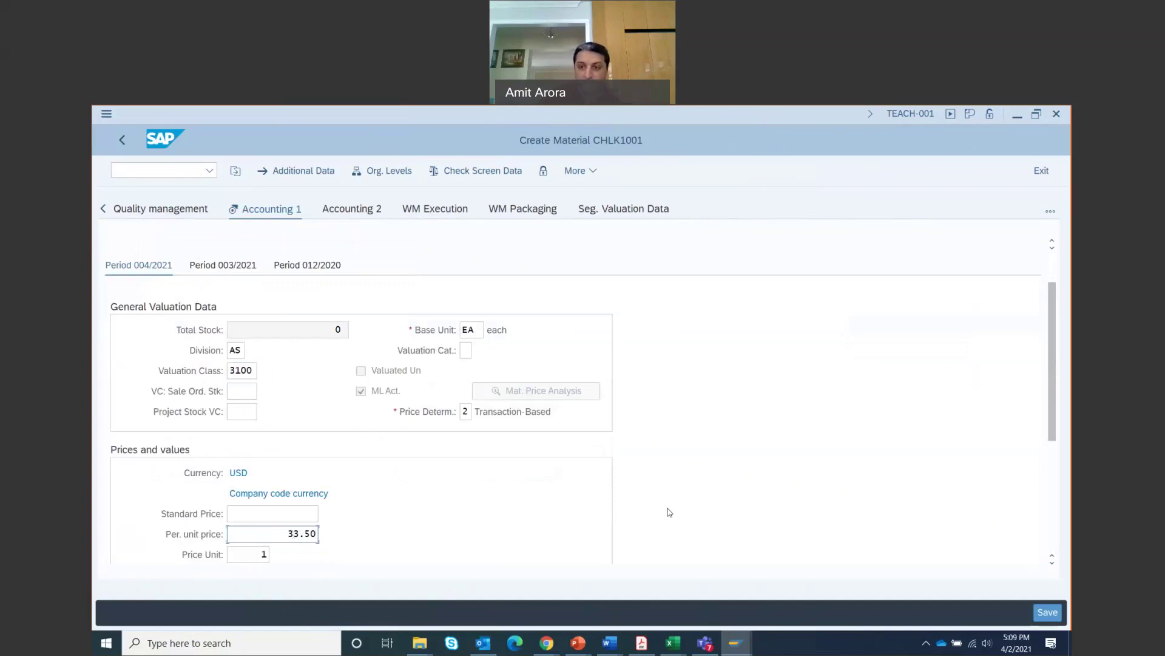
# Save CHLK1001, leave the data screens and answer Yes to saving the data.
pyautogui.click(1049, 613)
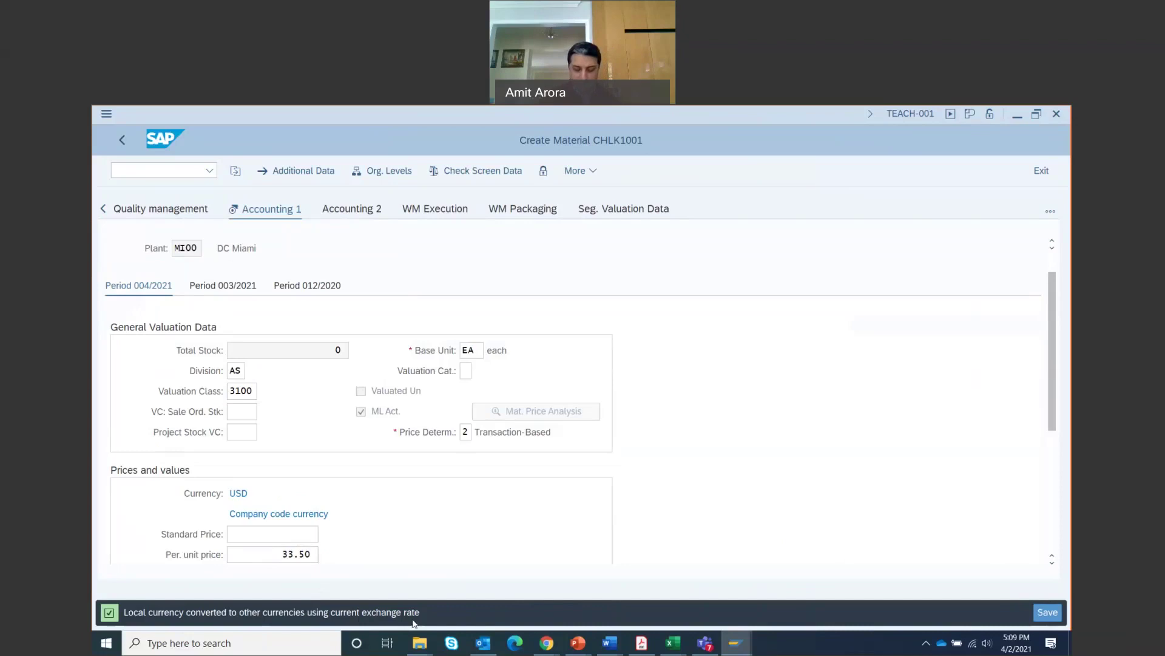
pyautogui.click(123, 140)
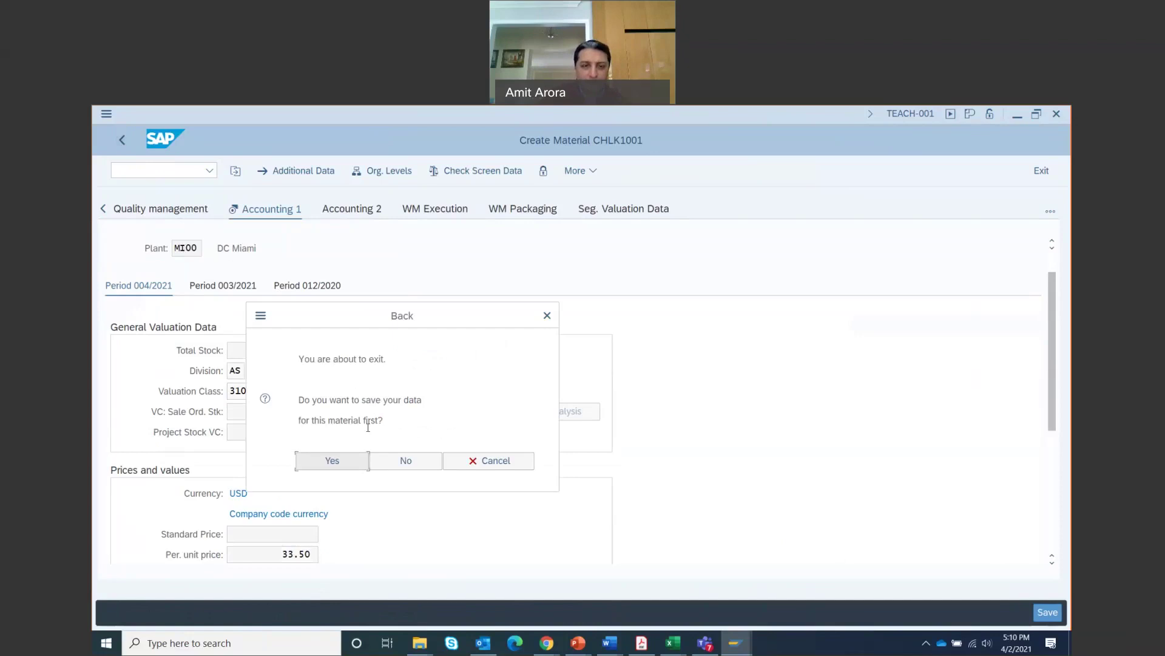
pyautogui.click(338, 463)
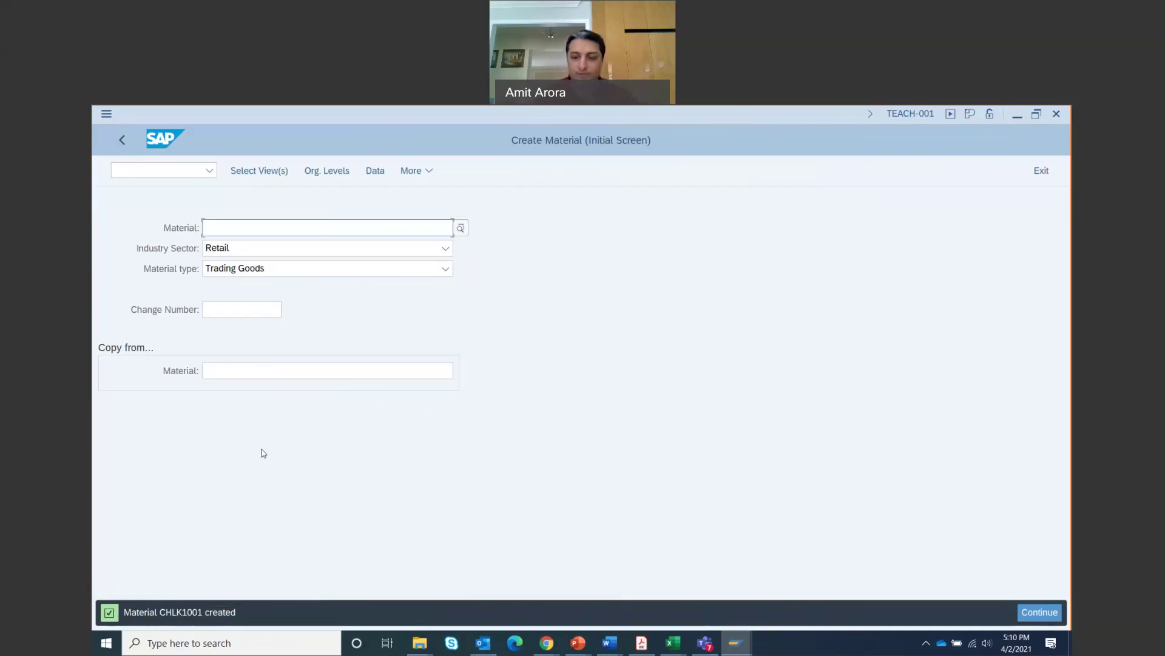
# Start a Greenshot region capture of the 'Material CHLK1001 created' confirmation.
pyautogui.press('Print')
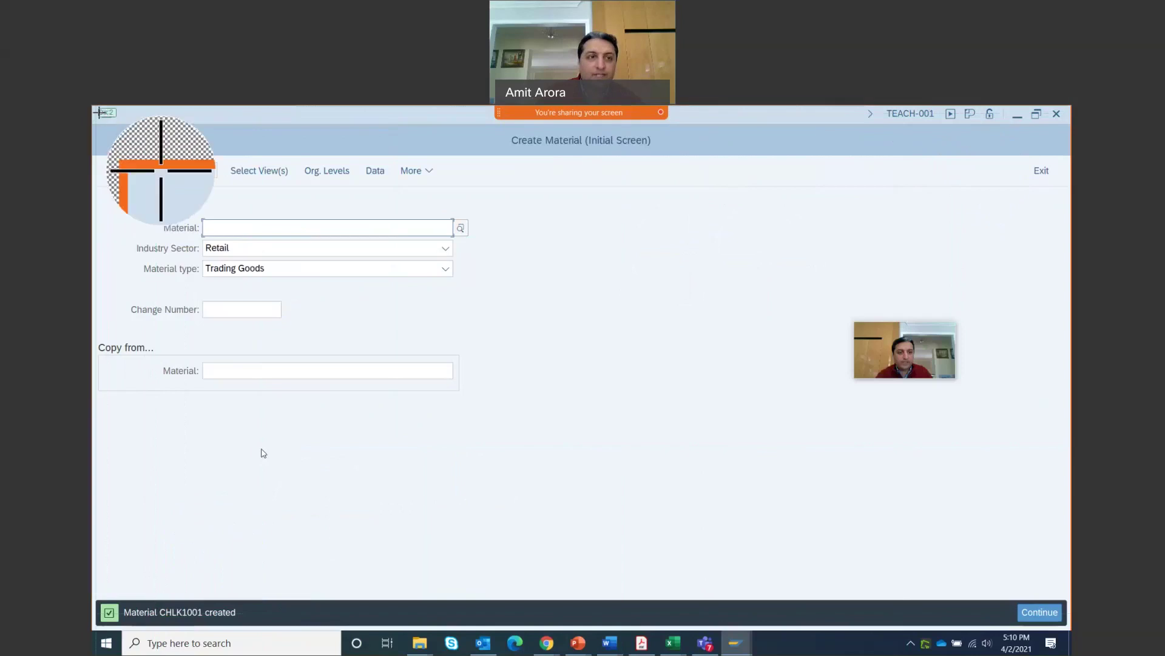
# Copy a screenshot of the whole SAP window to the clipboard and start a Windows app search.
pyautogui.moveTo(94, 108); pyautogui.dragTo(1067, 628)
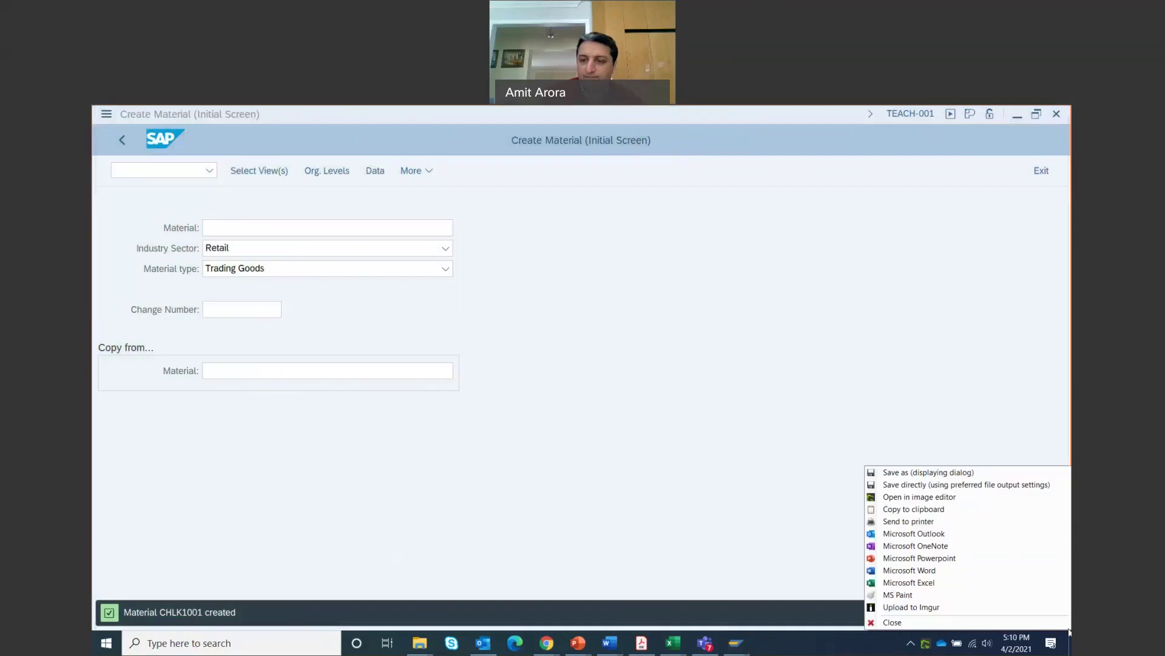
pyautogui.click(893, 510)
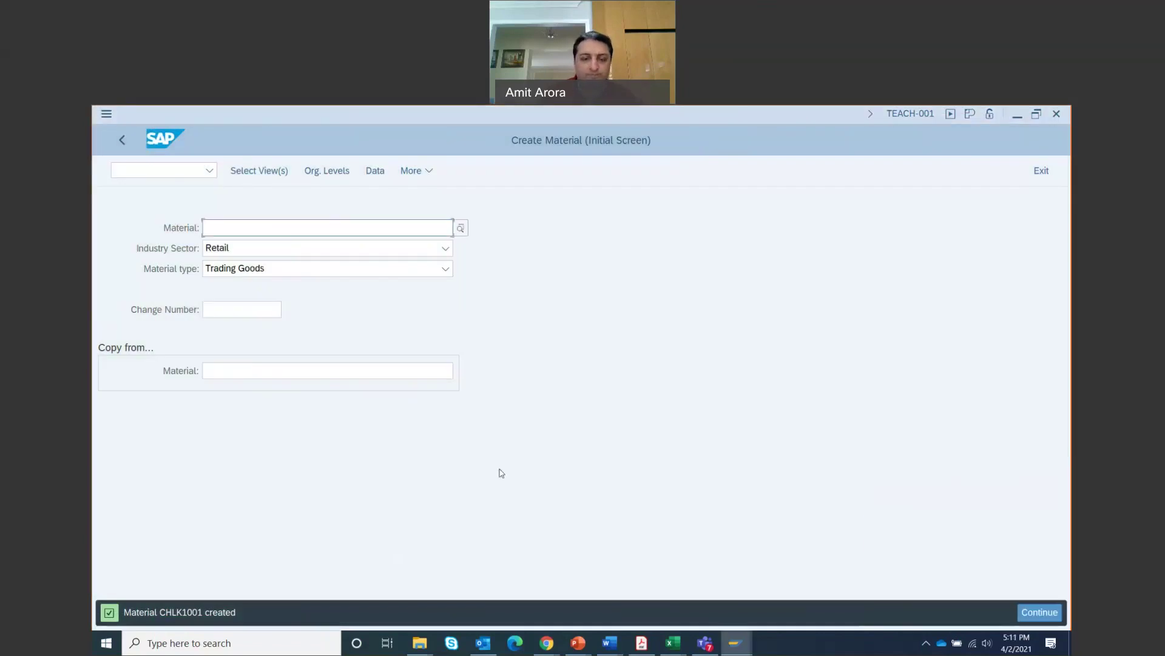
pyautogui.click(577, 646)
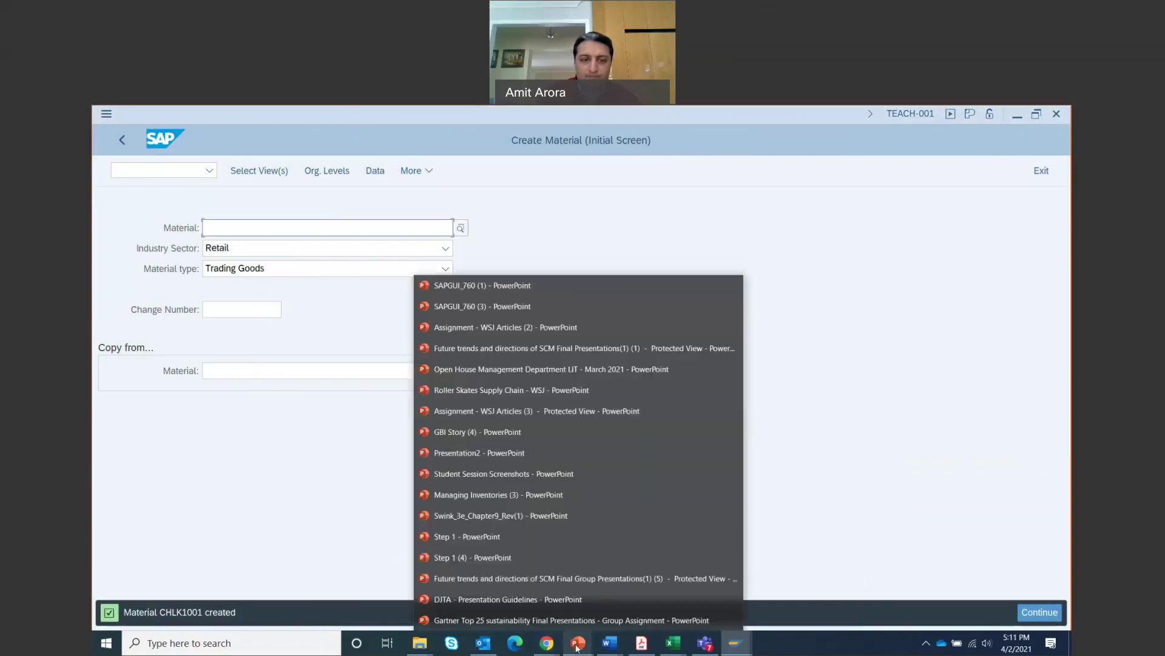
pyautogui.click(577, 646)
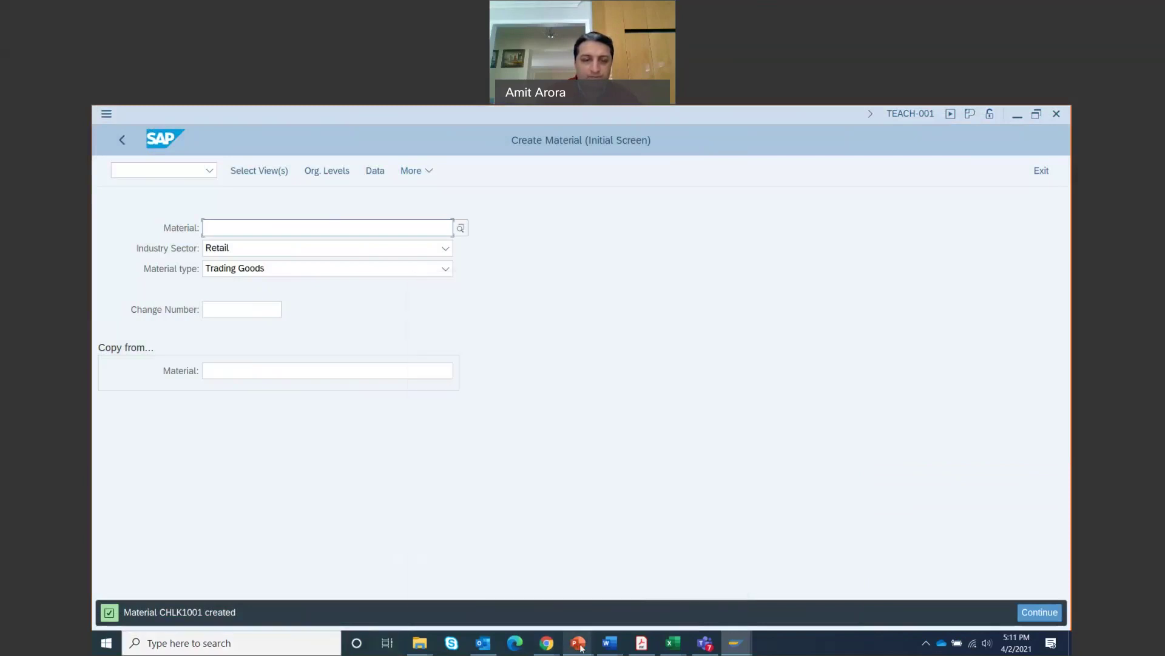
pyautogui.click(176, 644)
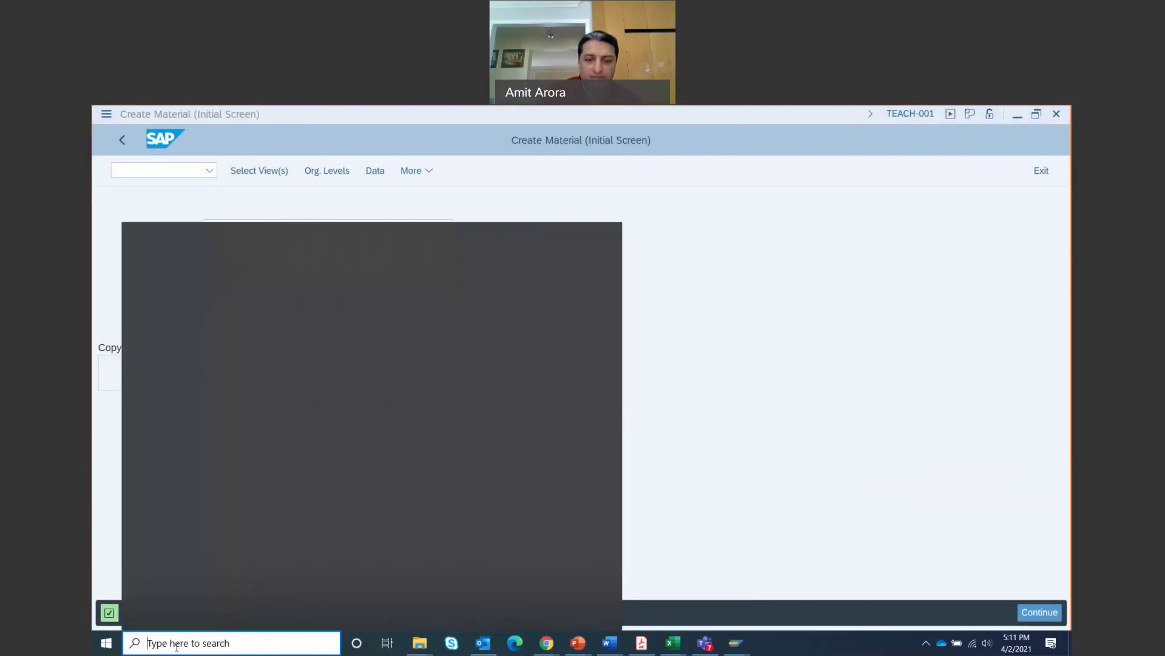
# Launch PowerPoint via search 'powe' and paste the CHLK1001 confirmation screenshot onto a blank slide.
pyautogui.write('powe')
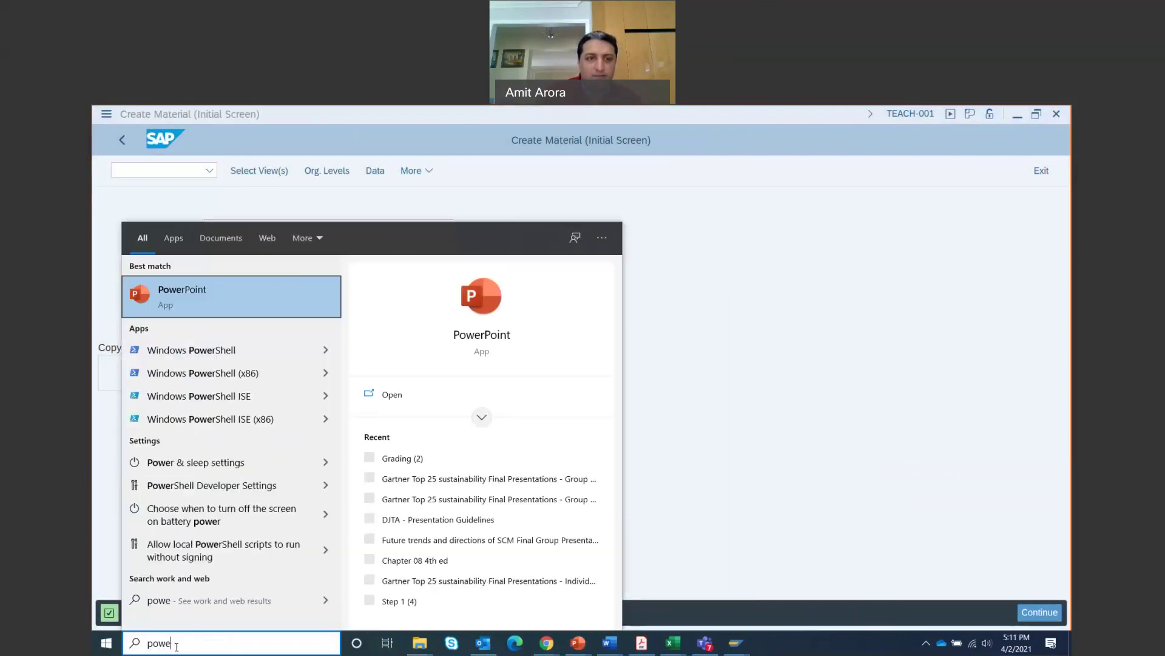
pyautogui.click(199, 295)
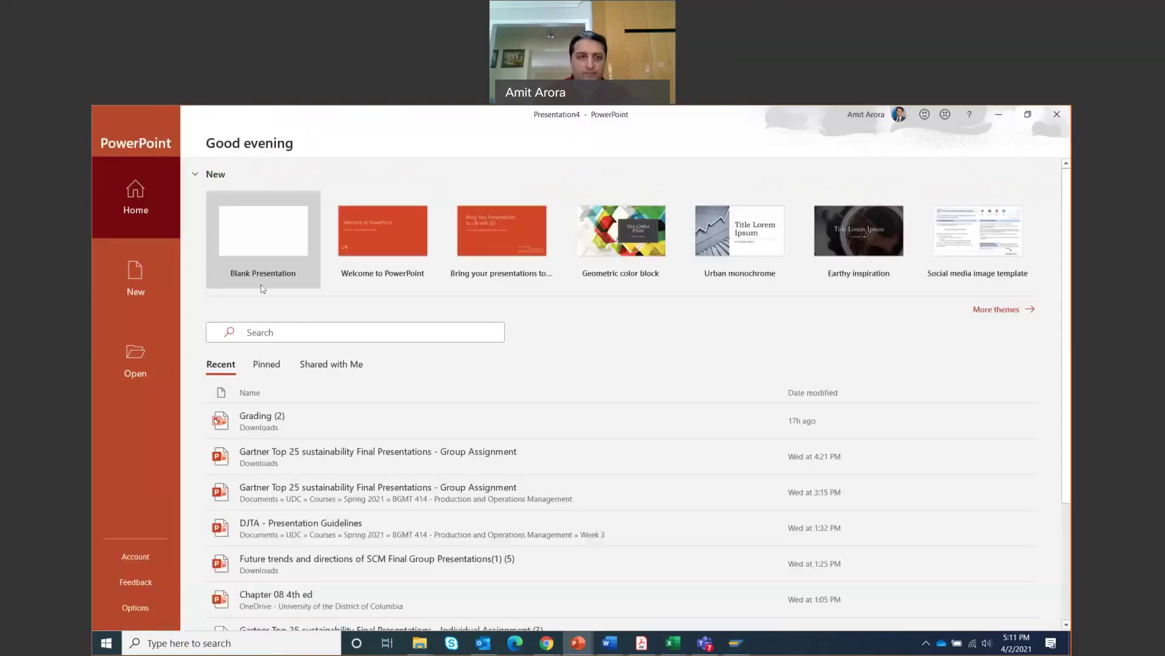
pyautogui.click(263, 246)
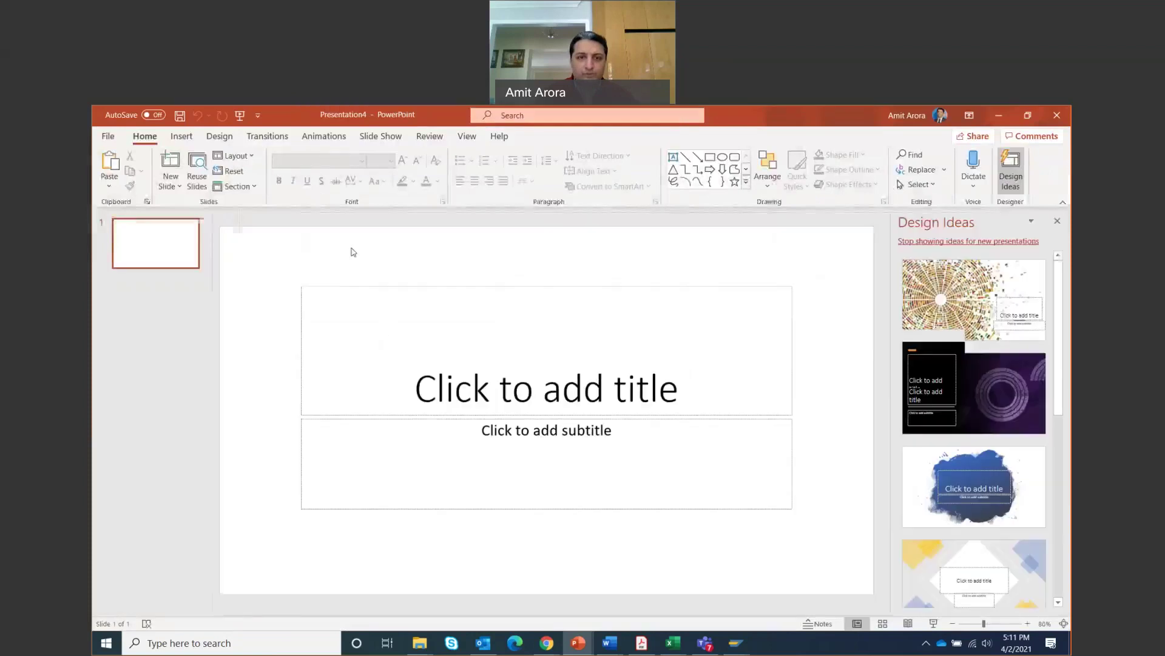
pyautogui.hotkey('ctrl', 'v')
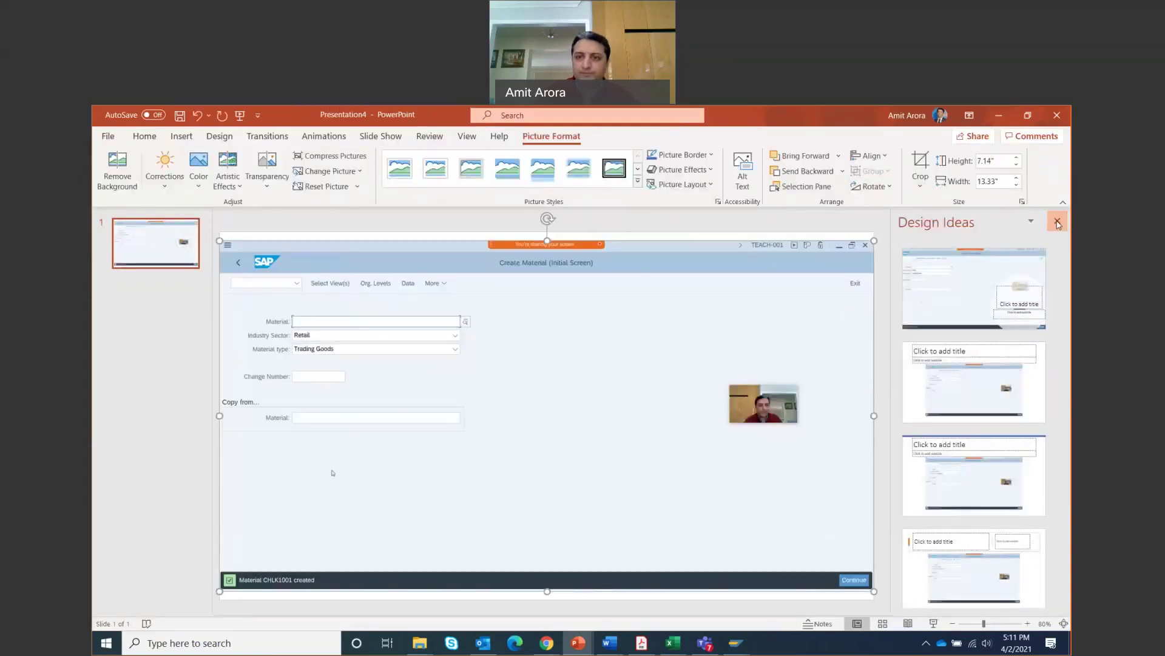
pyautogui.click(1056, 222)
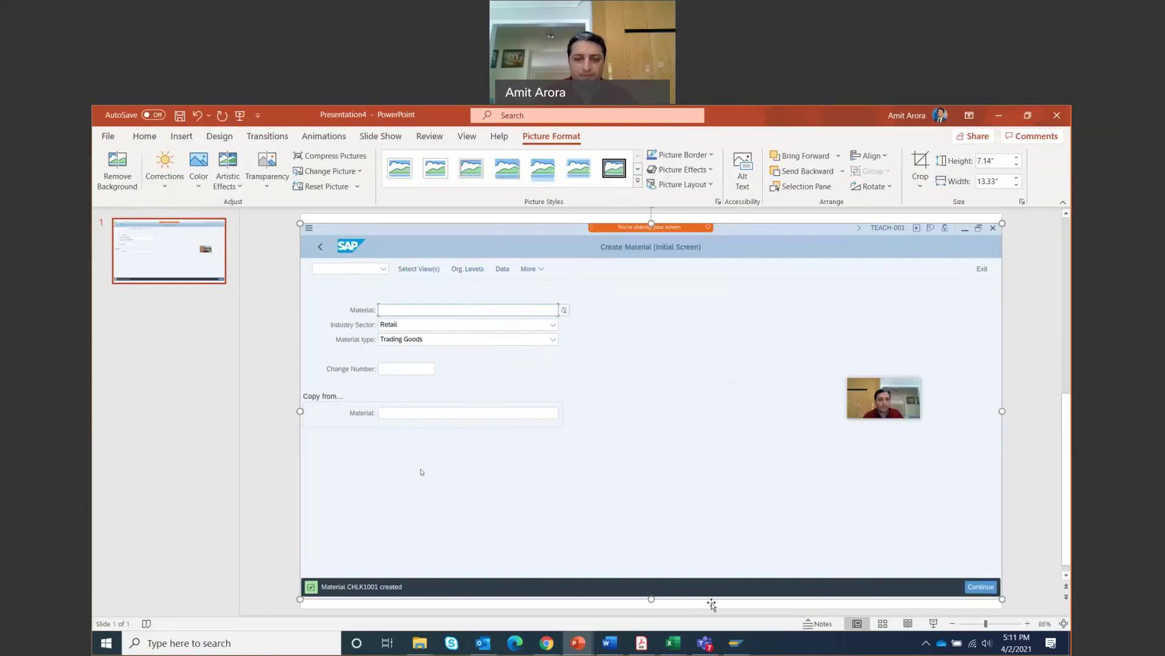
# Back in SAP, acknowledge the CHLK1001 created message, close Select View(s), and go Back to Easy Access.
pyautogui.moveTo(739, 653)
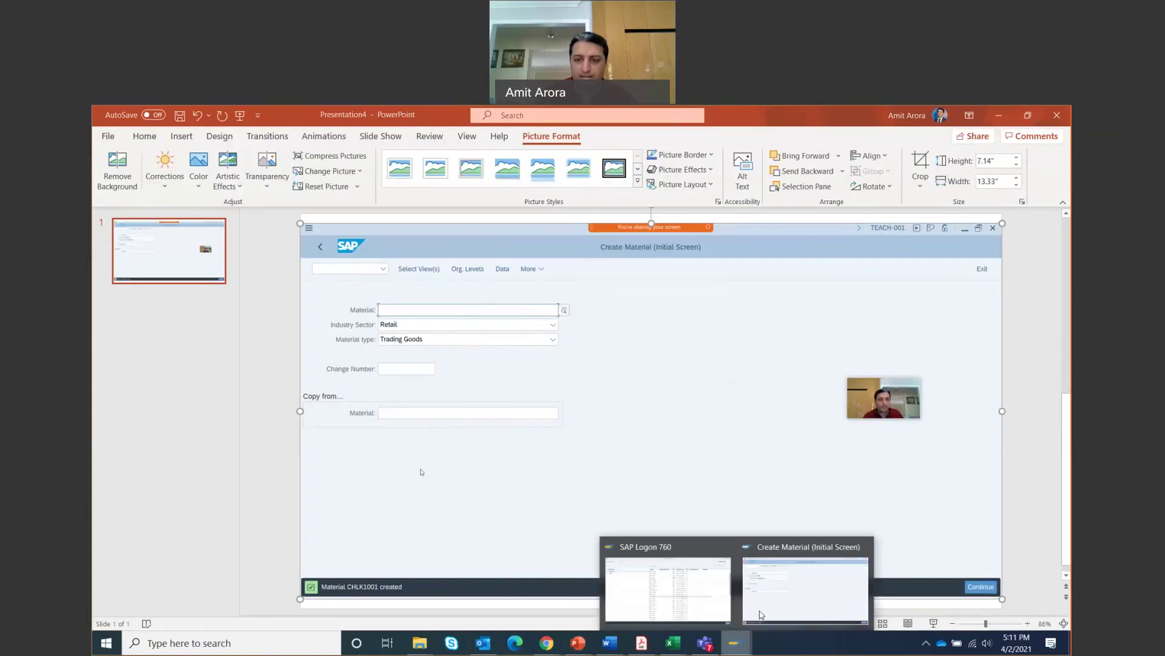
pyautogui.click(786, 592)
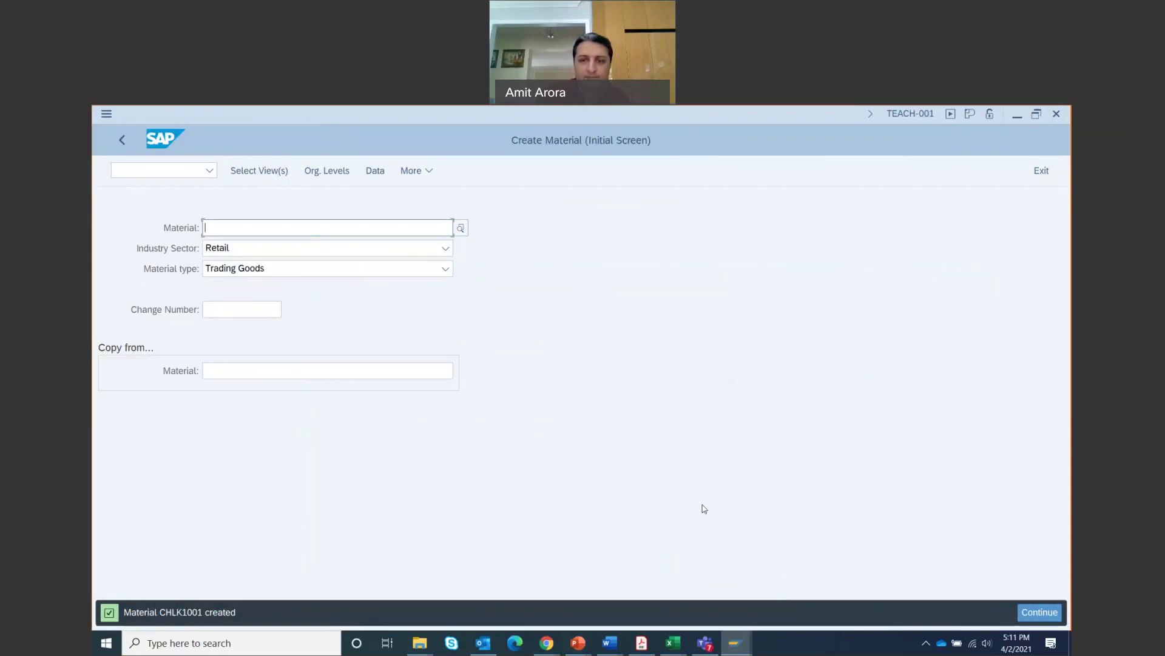
pyautogui.click(1037, 612)
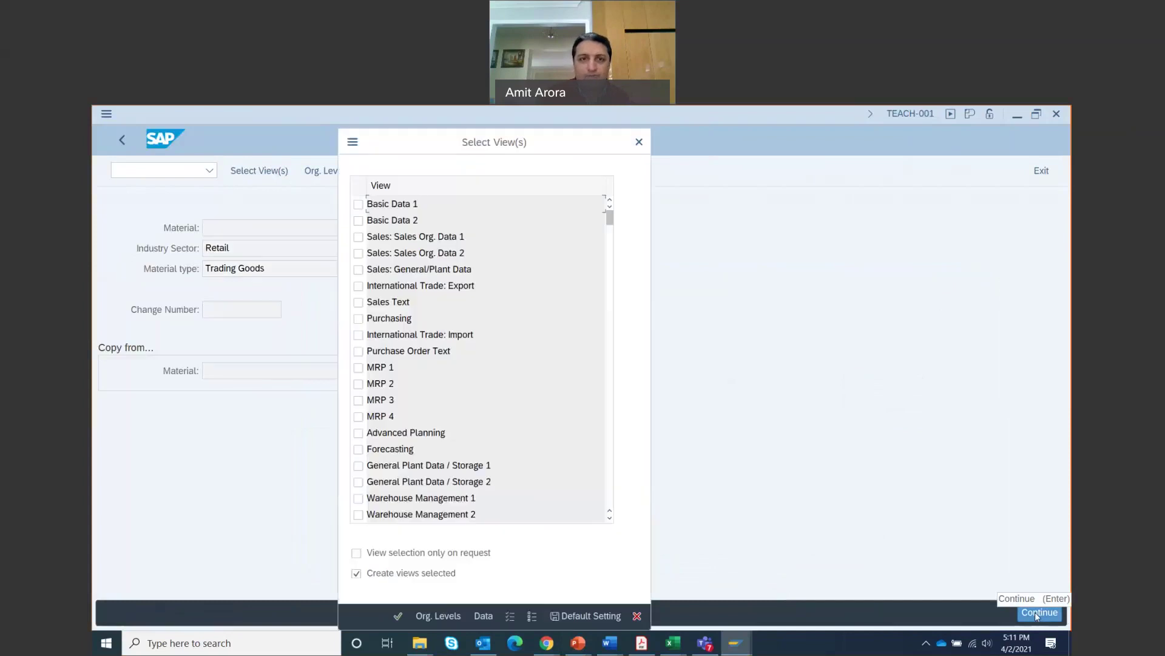
pyautogui.click(639, 143)
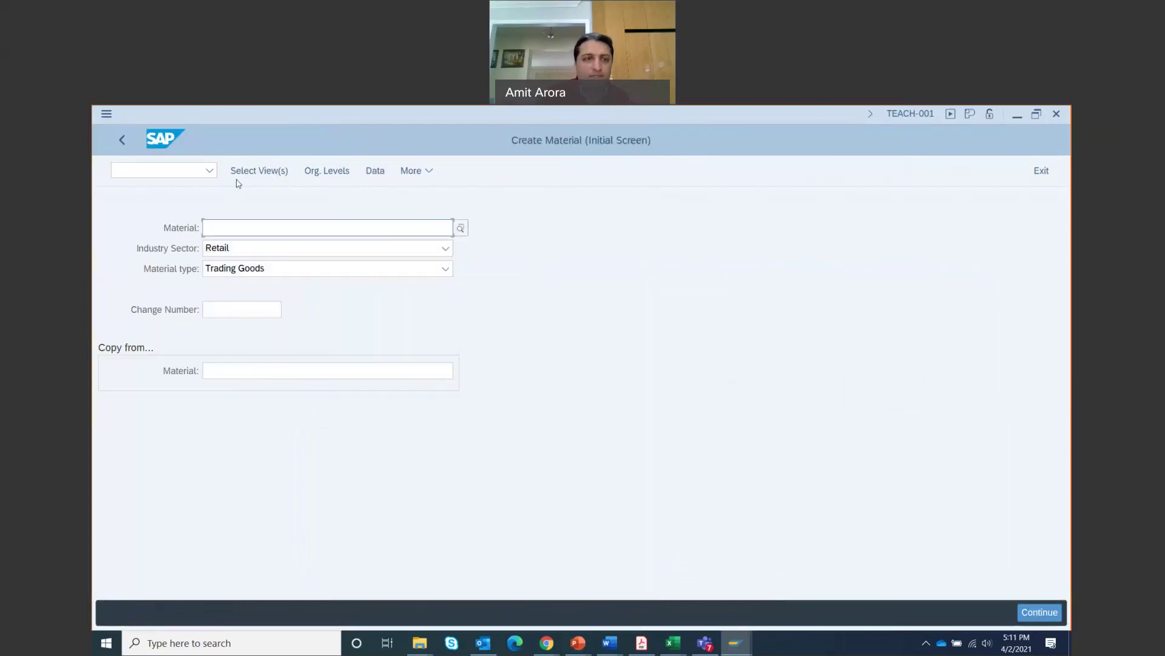
pyautogui.click(123, 139)
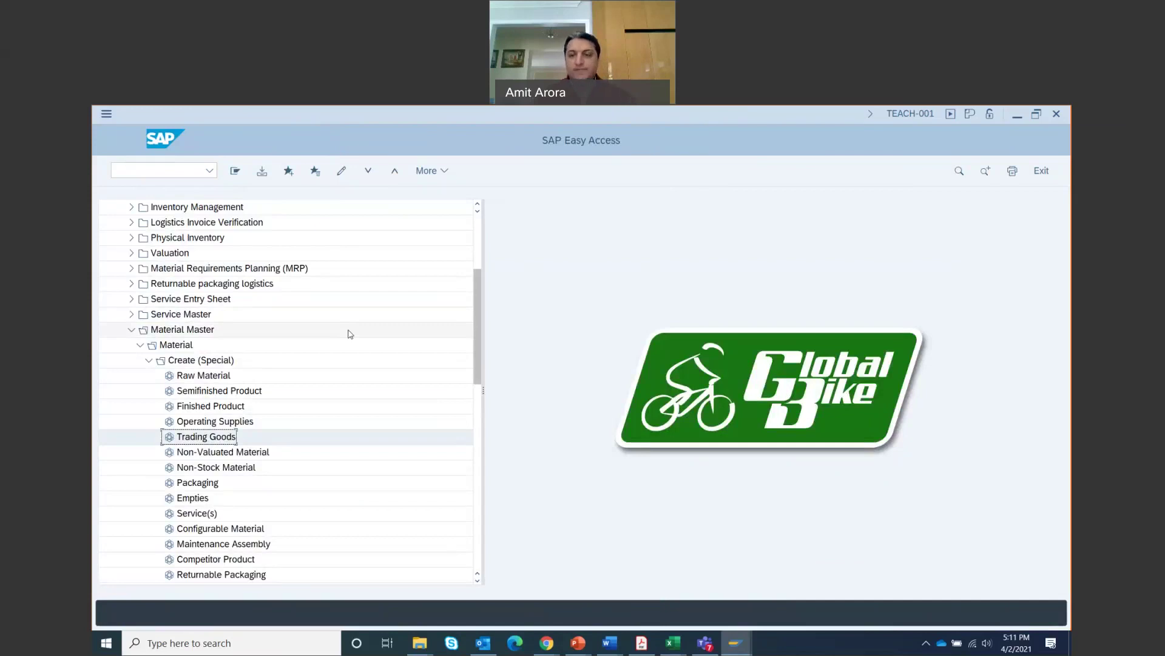